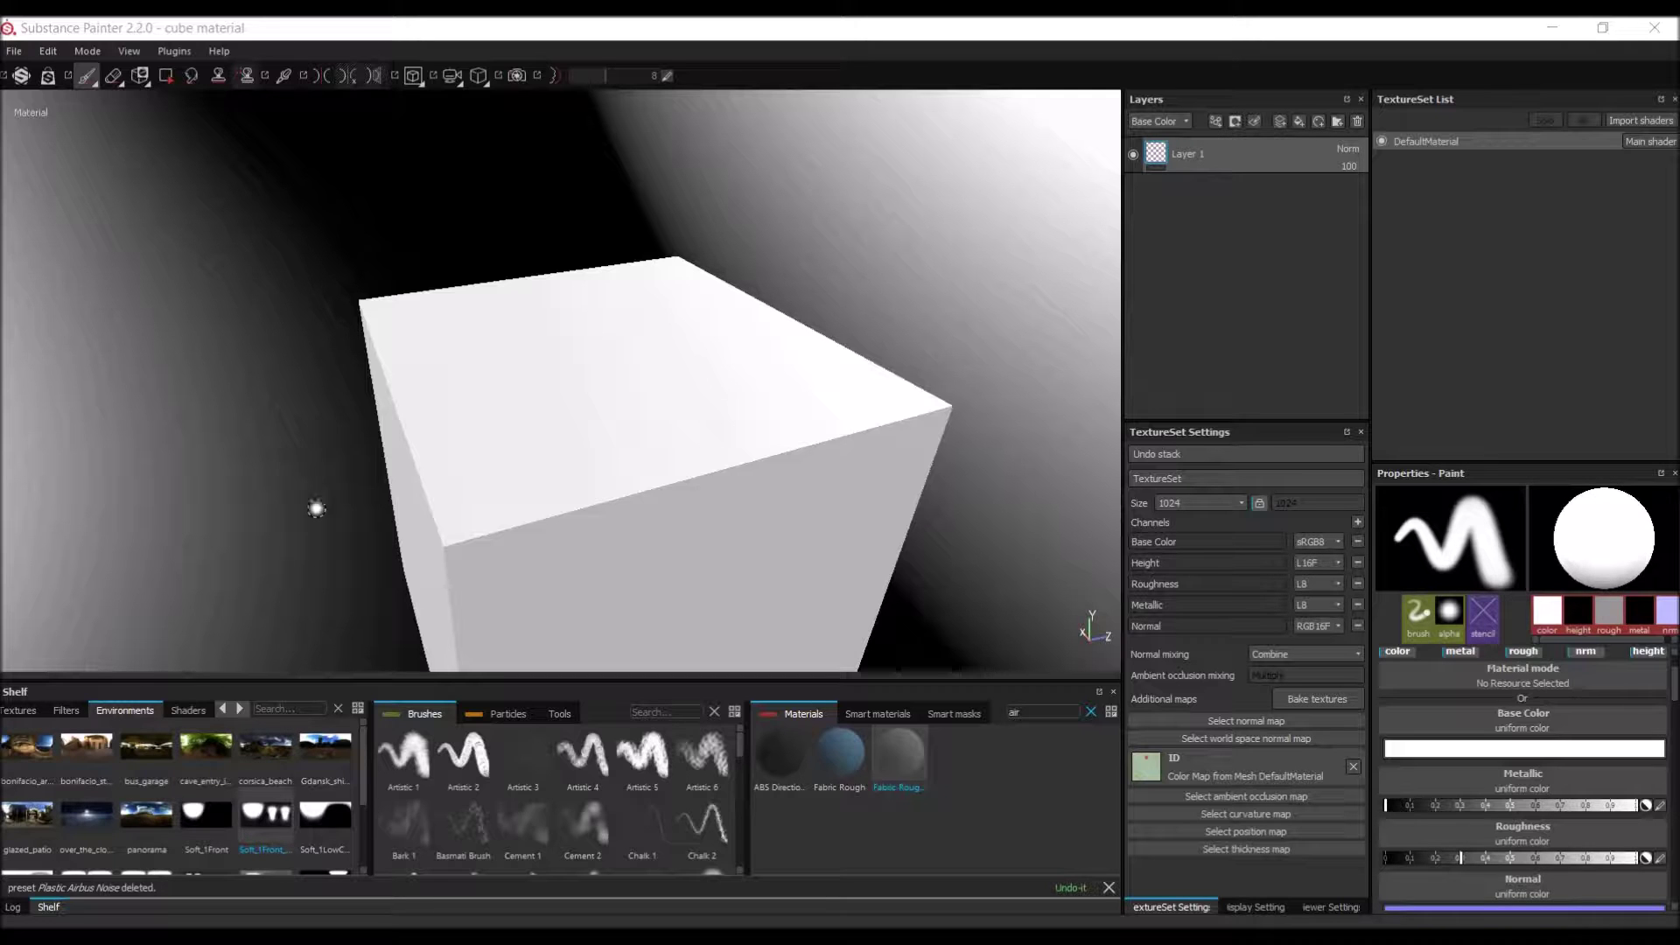
# Step: Light the cube with the Bonifacio coastal environment from the Environments shelf
pyautogui.moveTo(35, 749)
pyautogui.mouseDown()
pyautogui.moveTo(316, 399)
pyautogui.moveTo(481, 394)
pyautogui.moveTo(394, 393)
pyautogui.moveTo(250, 436)
pyautogui.moveTo(435, 390)
pyautogui.moveTo(470, 415)
pyautogui.moveTo(394, 386)
pyautogui.moveTo(233, 405)
pyautogui.moveTo(335, 416)
pyautogui.moveTo(420, 394)
pyautogui.mouseUp()
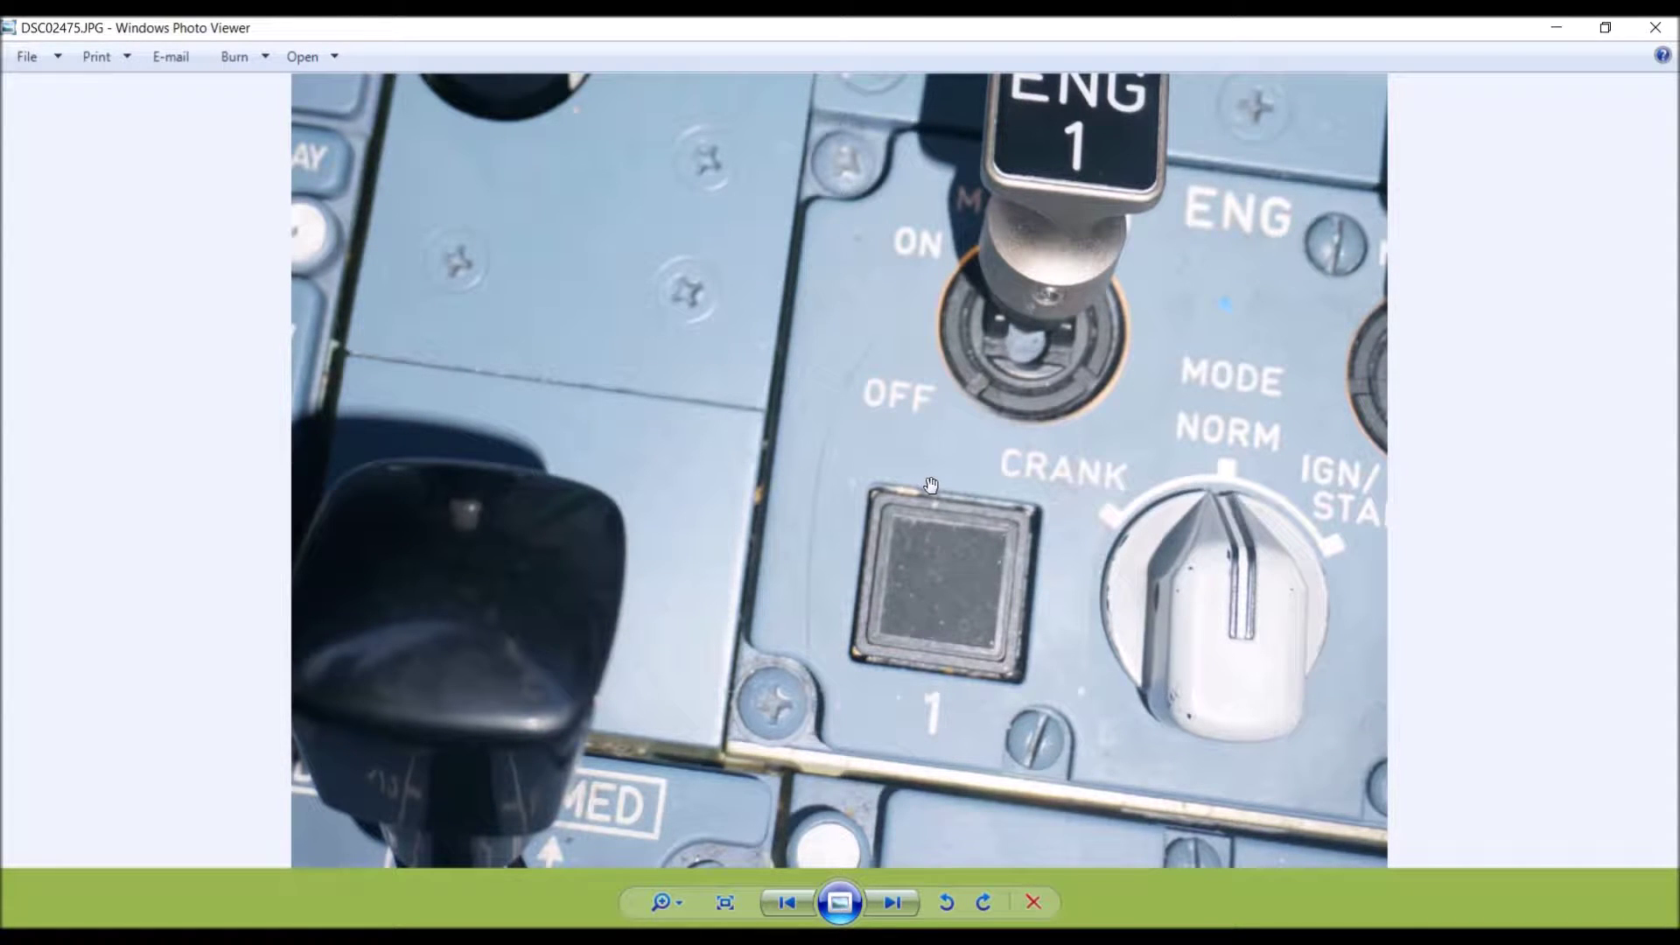
# Step: Advance to cockpit photo DSC02142.JPG and zoom in on the ENG start panel
pyautogui.press('Left')
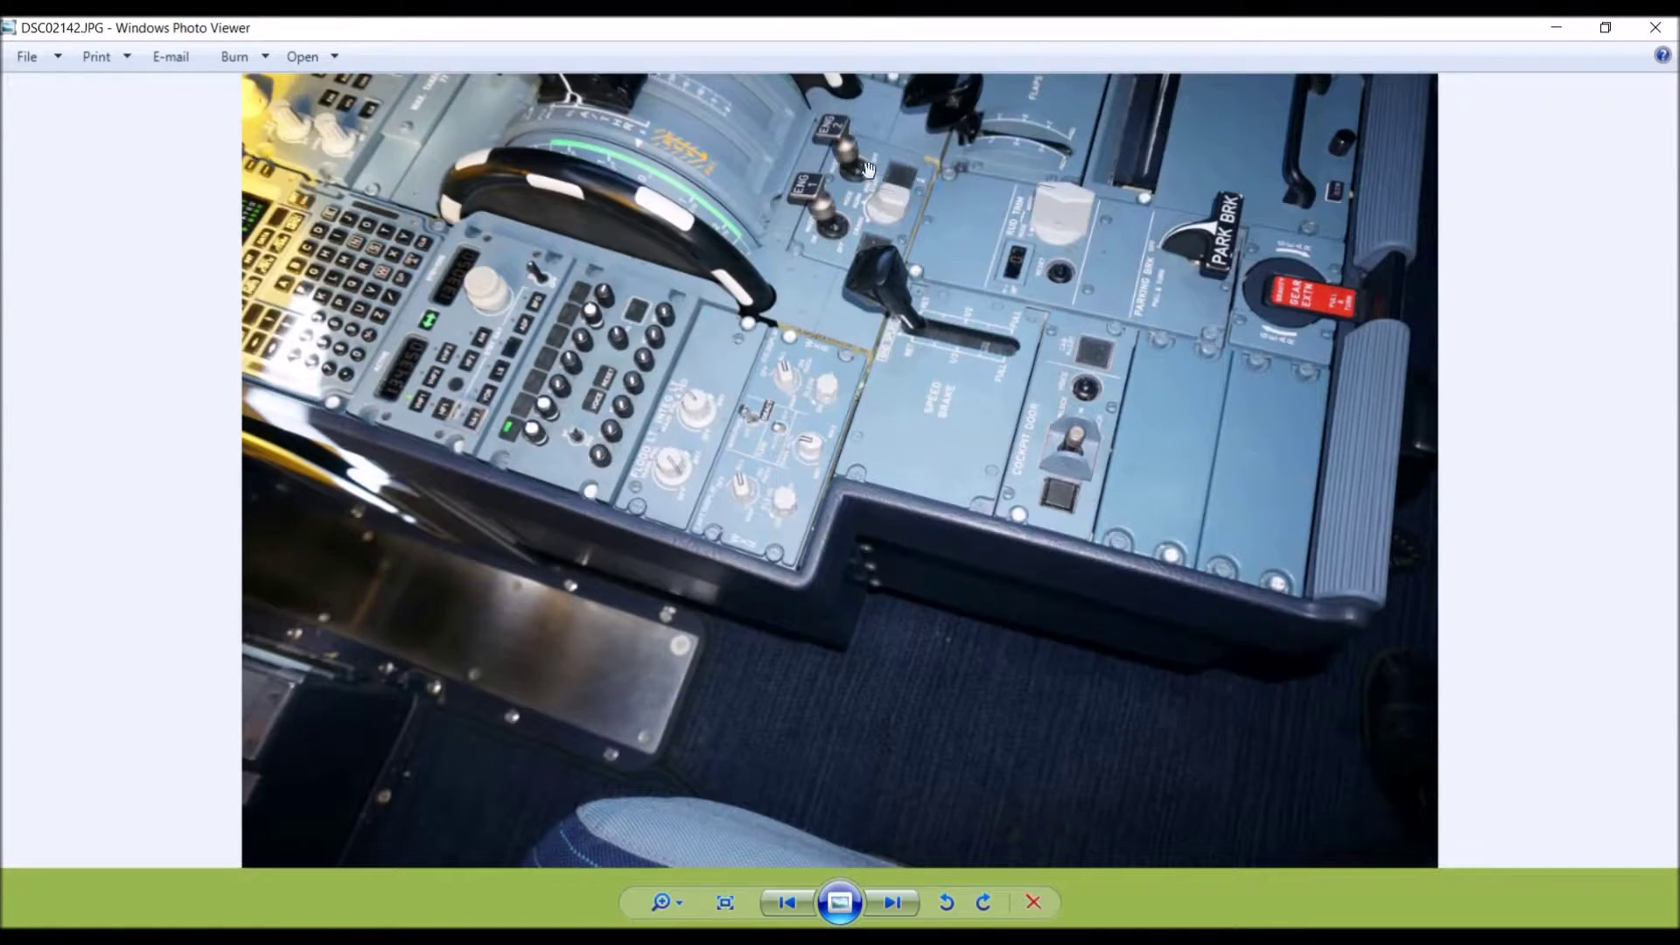
pyautogui.scroll(5, 868, 168)
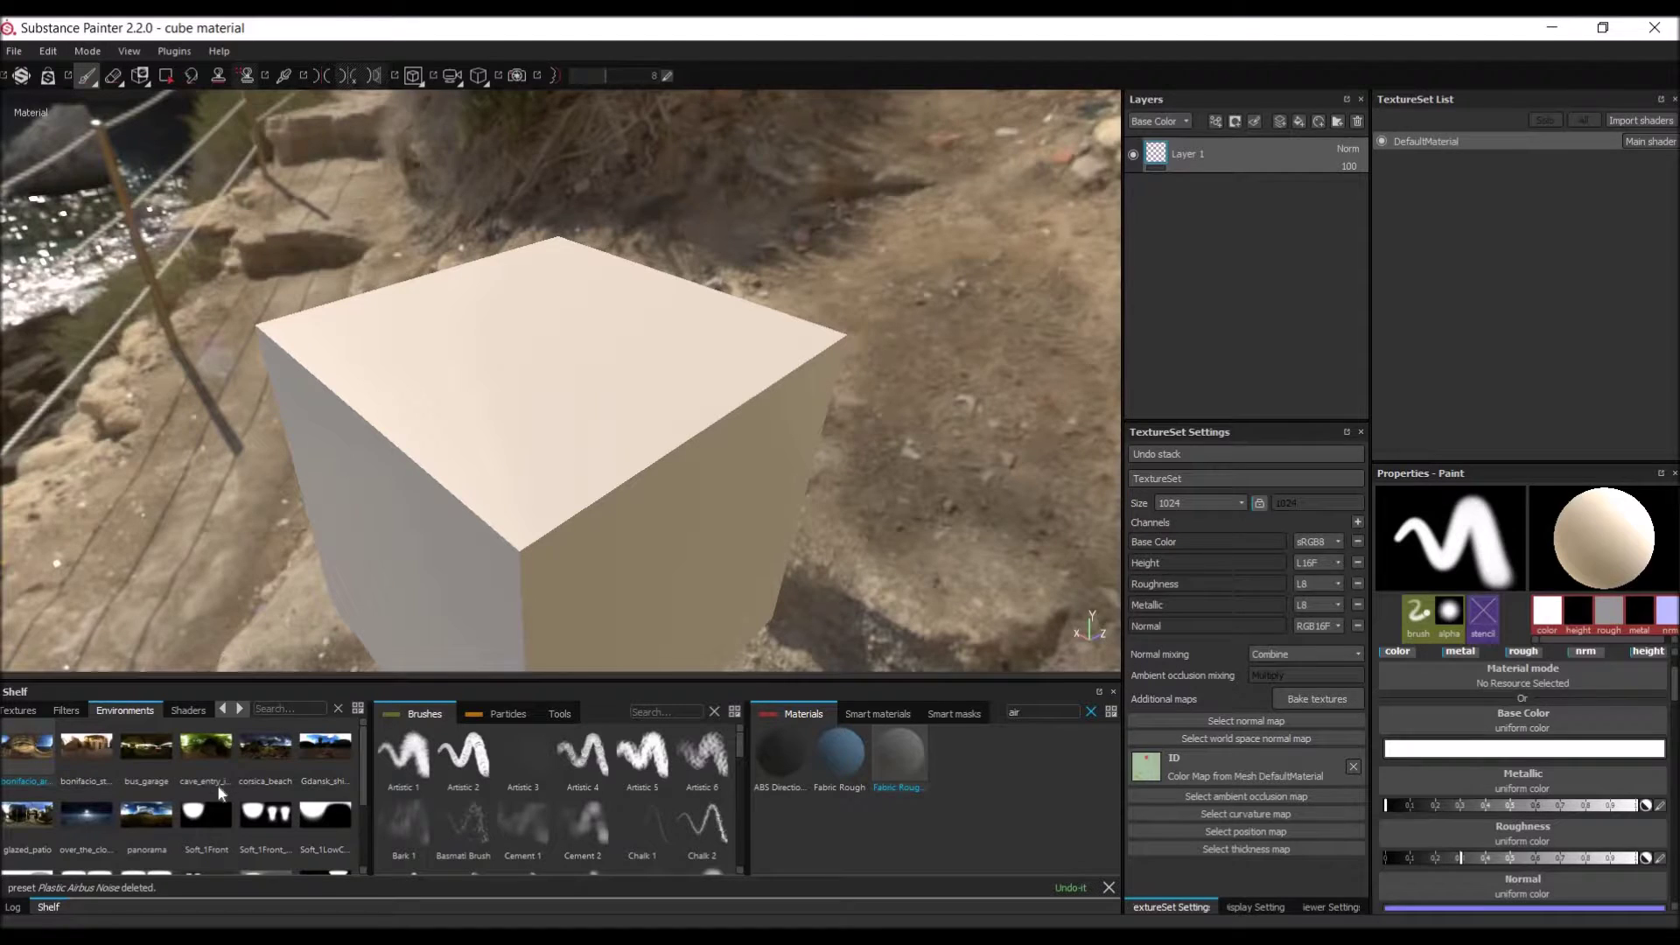
# Step: Switch the lighting to the Soft_1Front studio environment and delete Layer 1
pyautogui.moveTo(205, 816); pyautogui.dragTo(232, 566)
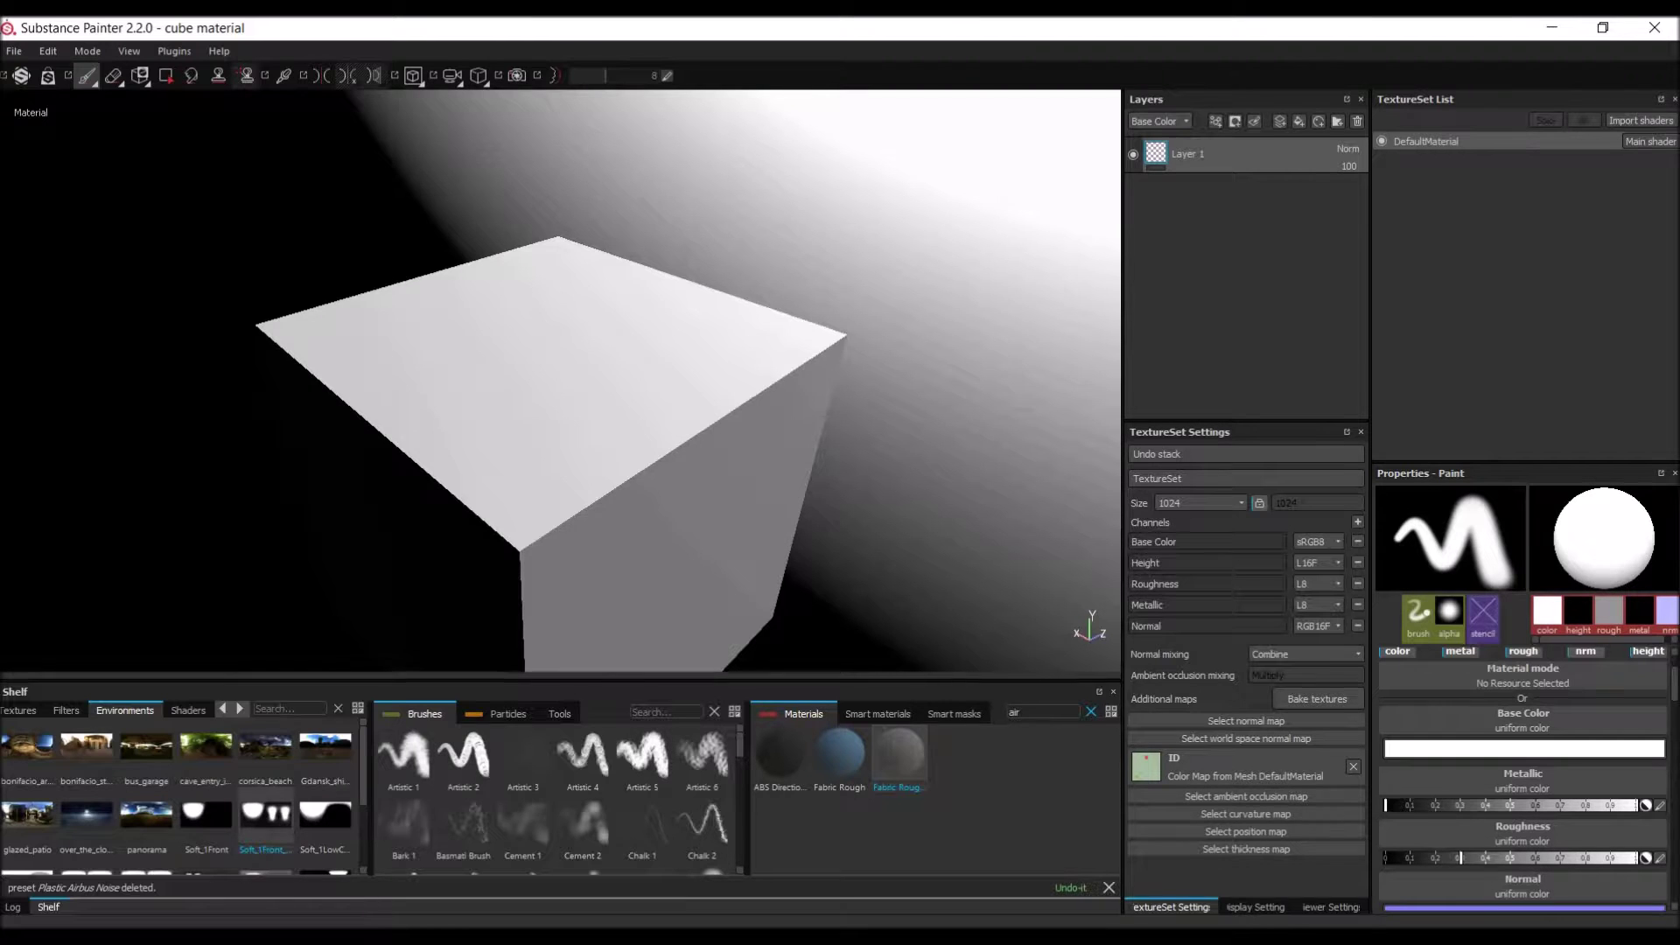
pyautogui.keyDown('alt'); pyautogui.moveTo(330, 420); pyautogui.dragTo(484, 456); pyautogui.keyUp('alt')
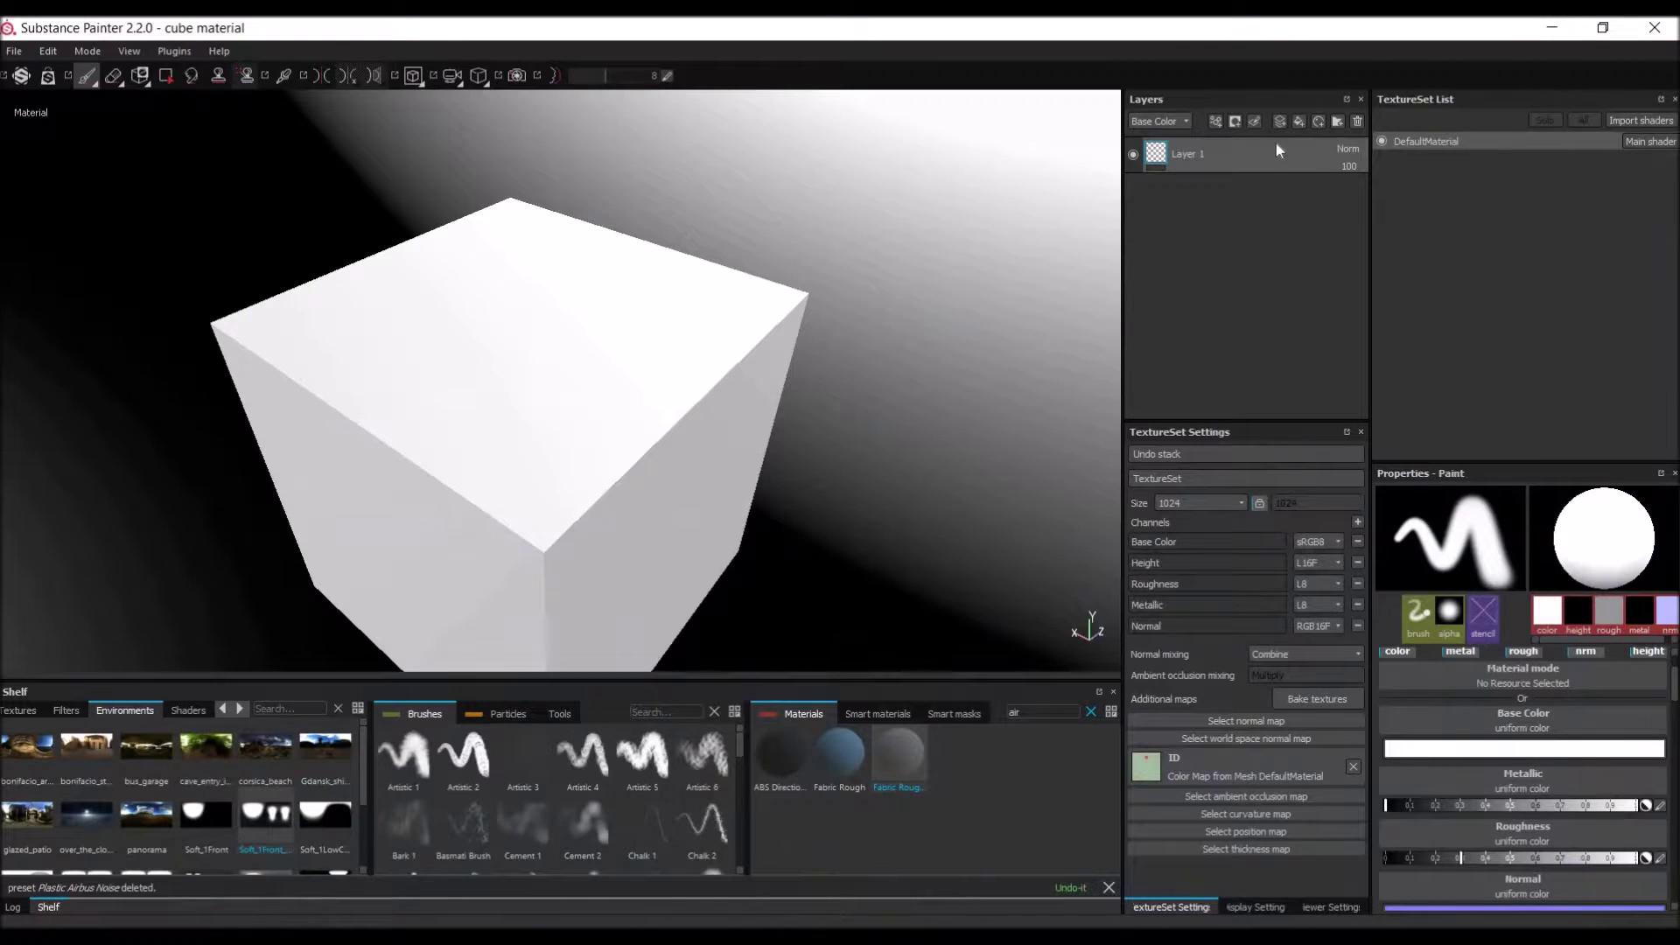
pyautogui.press('Delete')
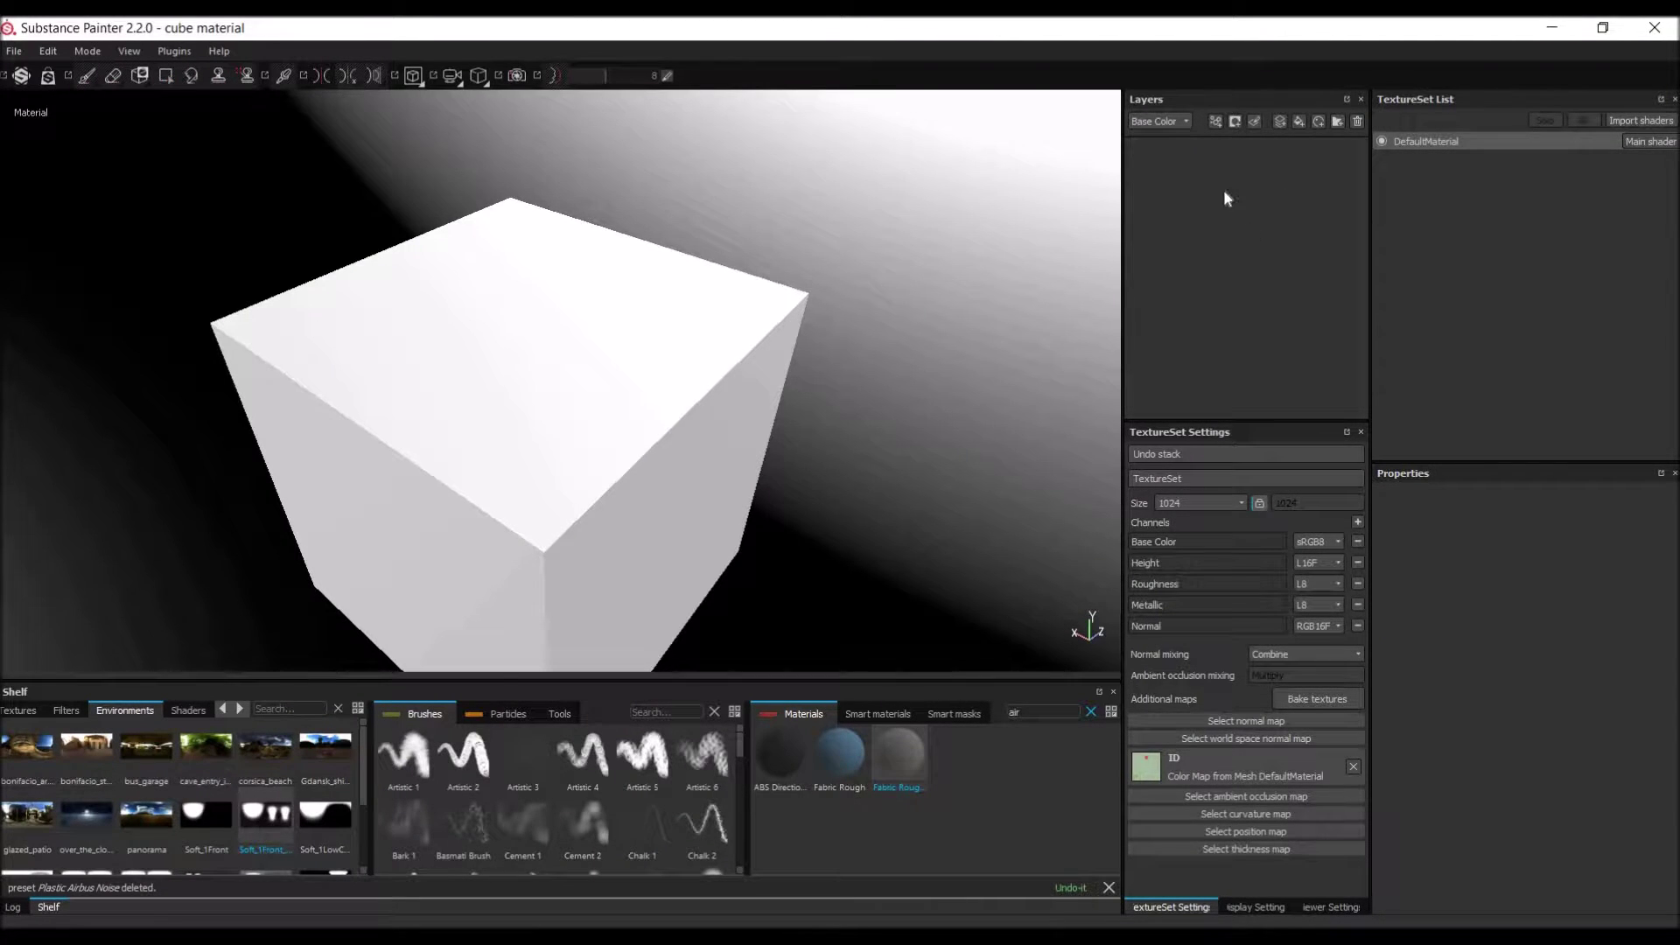
# Step: Add a fill layer with base colour RGB 0.369, 0.424, 0.478
pyautogui.click(1298, 122)
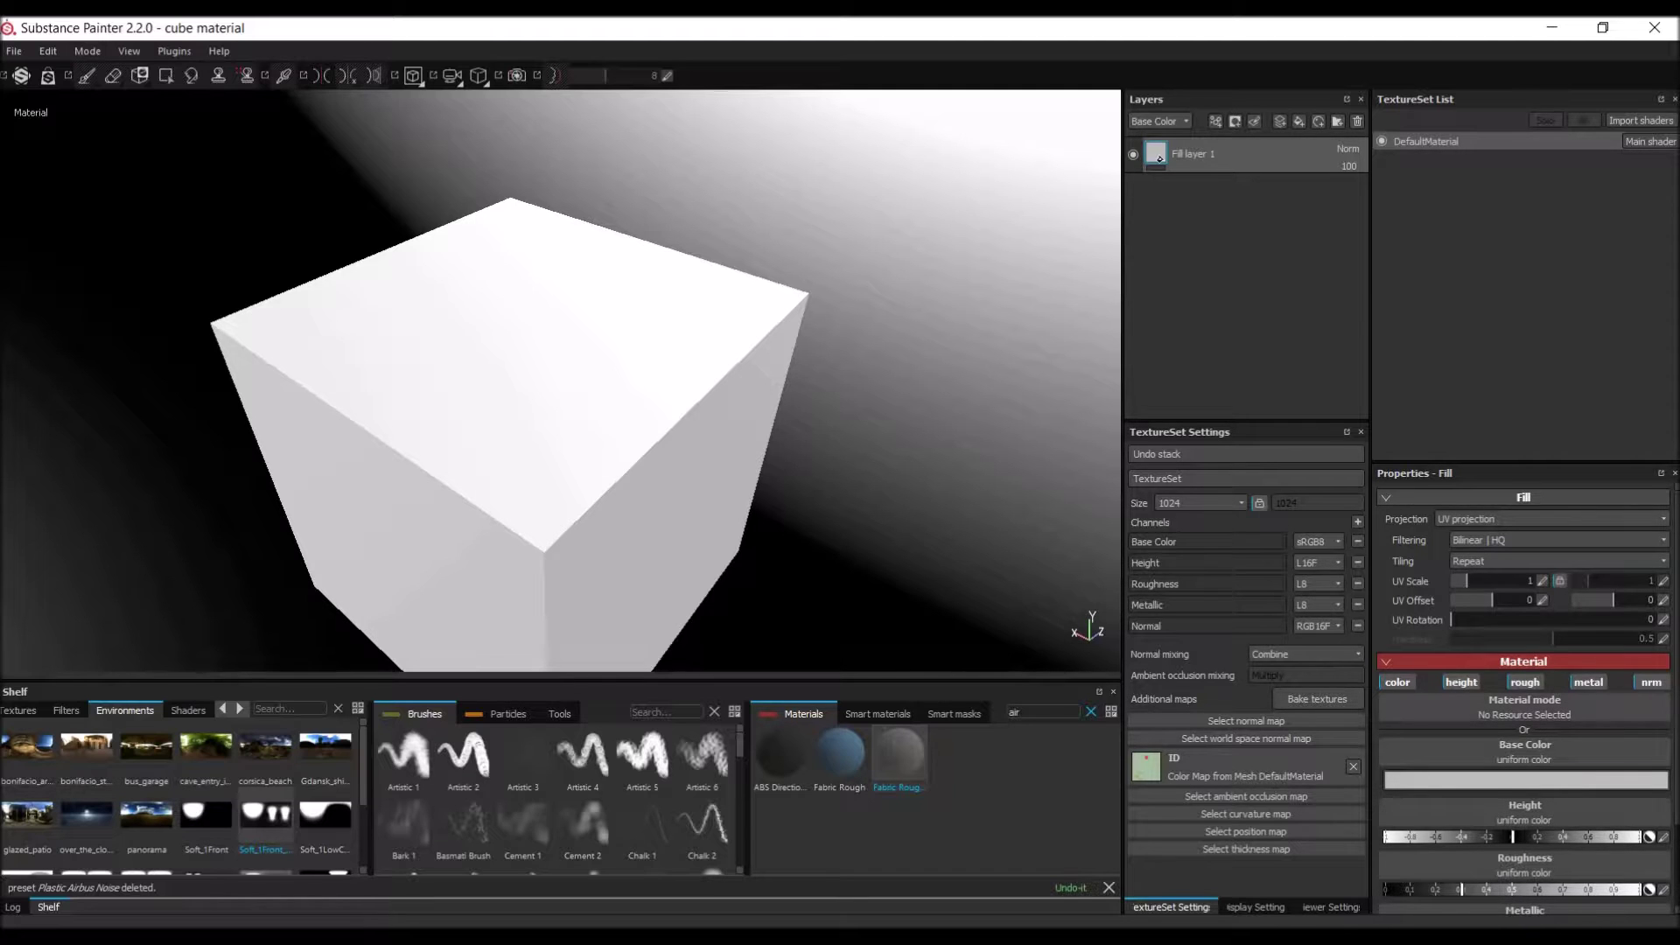
pyautogui.scroll(-2, 1499, 691)
pyautogui.click(1498, 687)
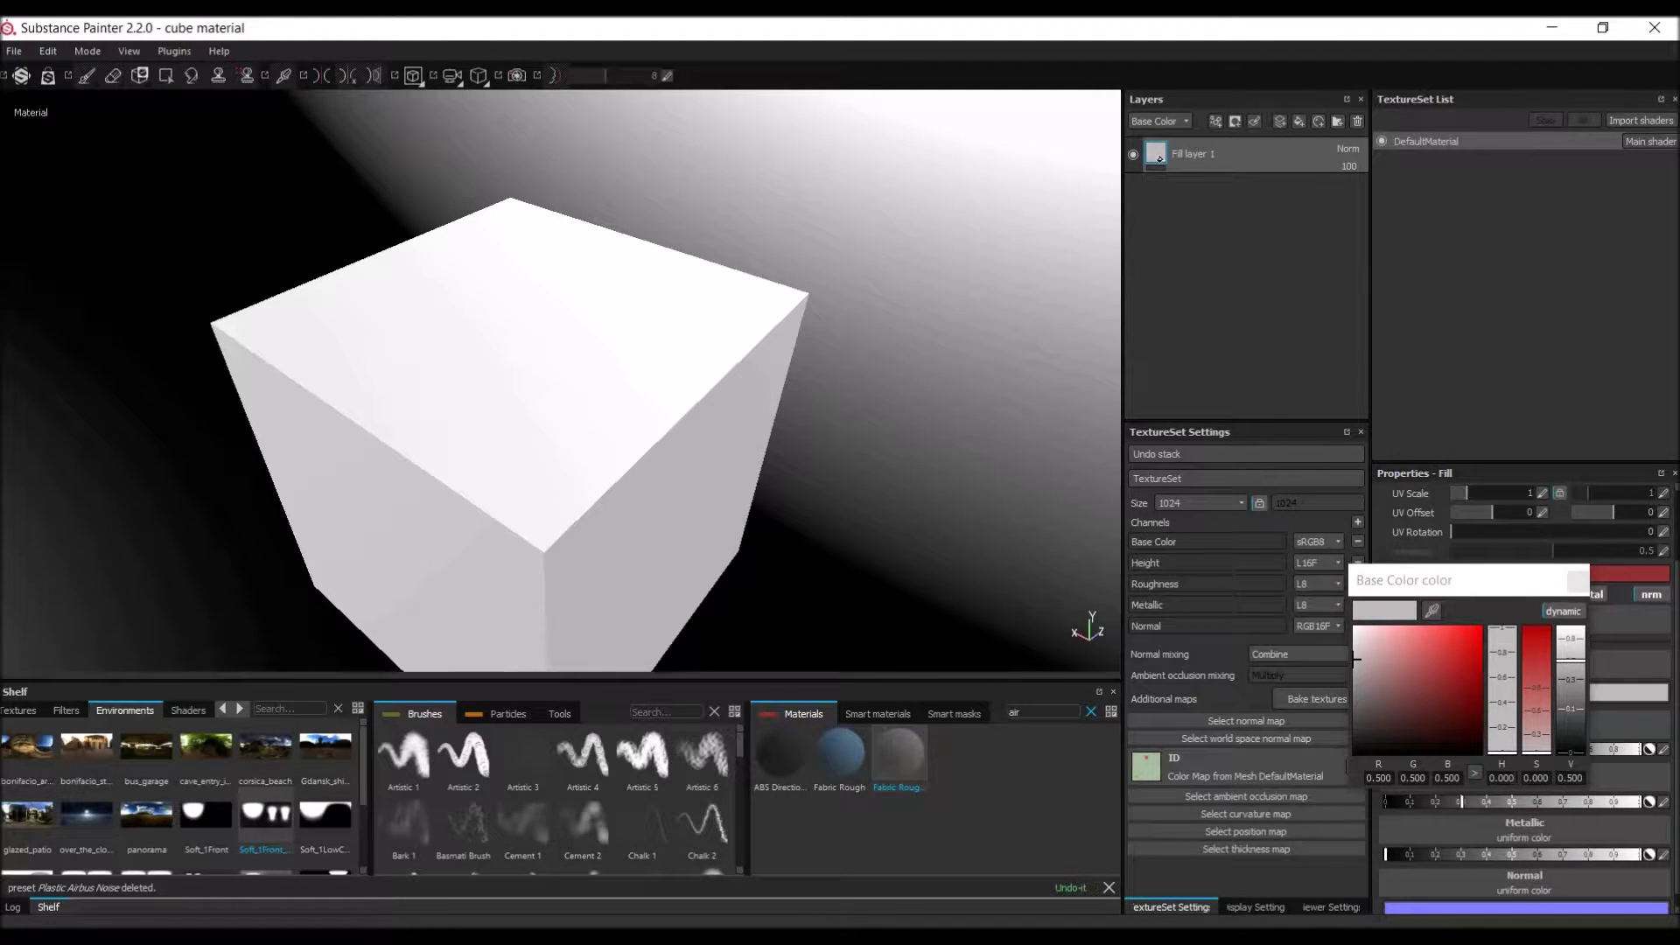
pyautogui.click(1512, 778)
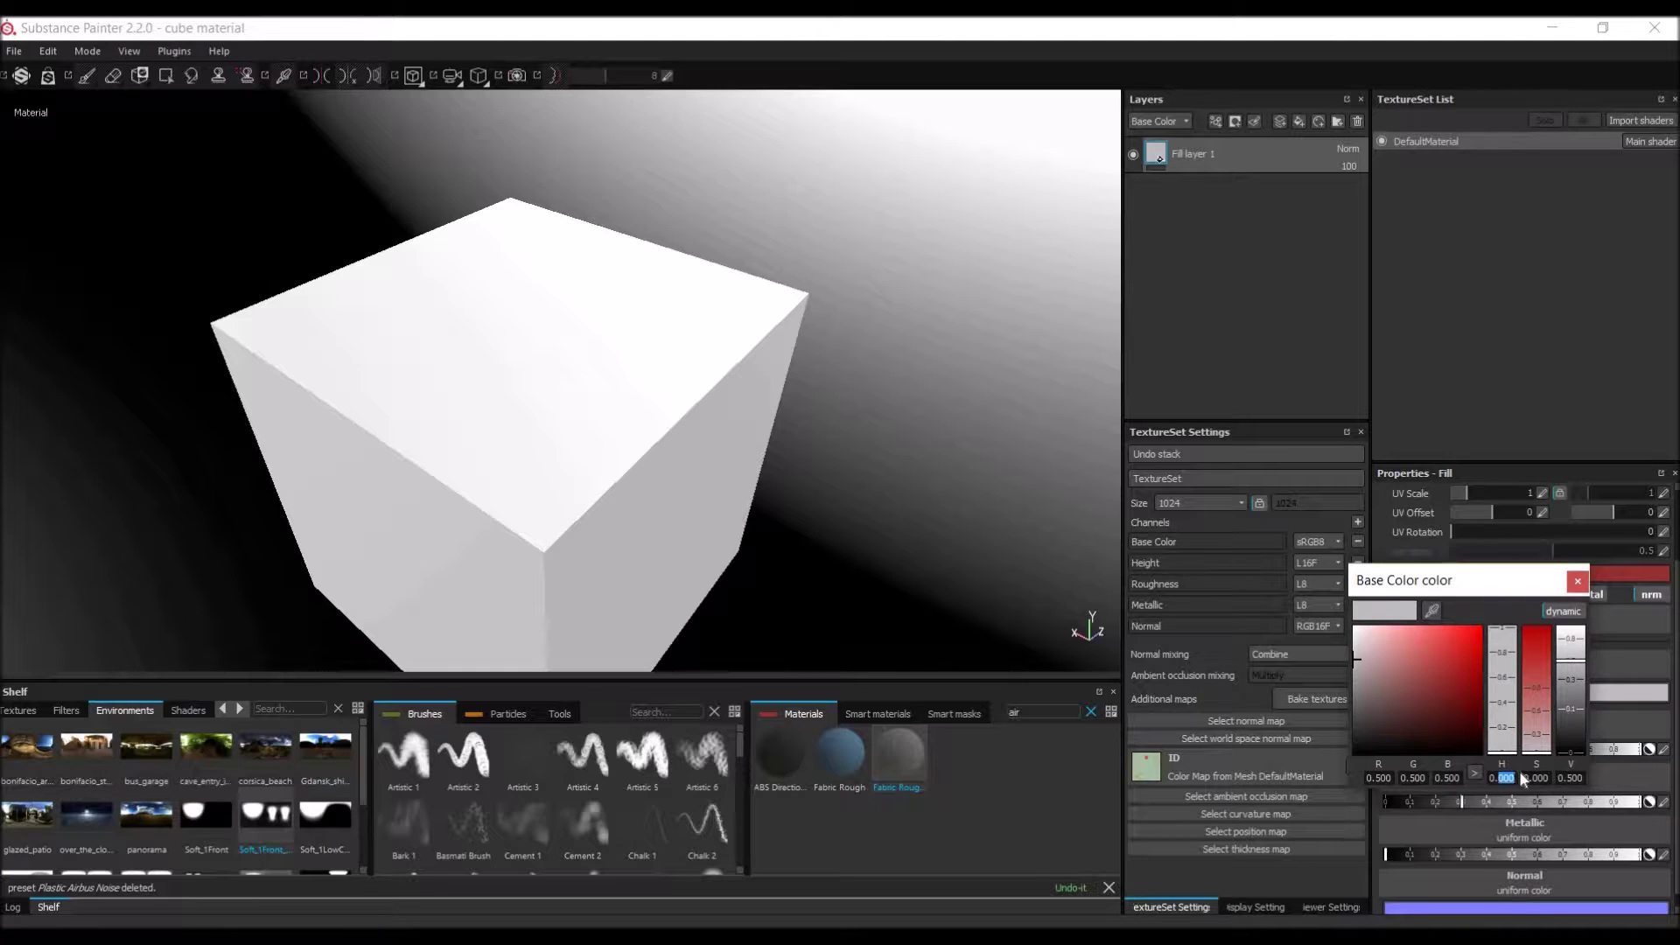
pyautogui.write('0.5')
pyautogui.press('Return')
pyautogui.write('0.369')
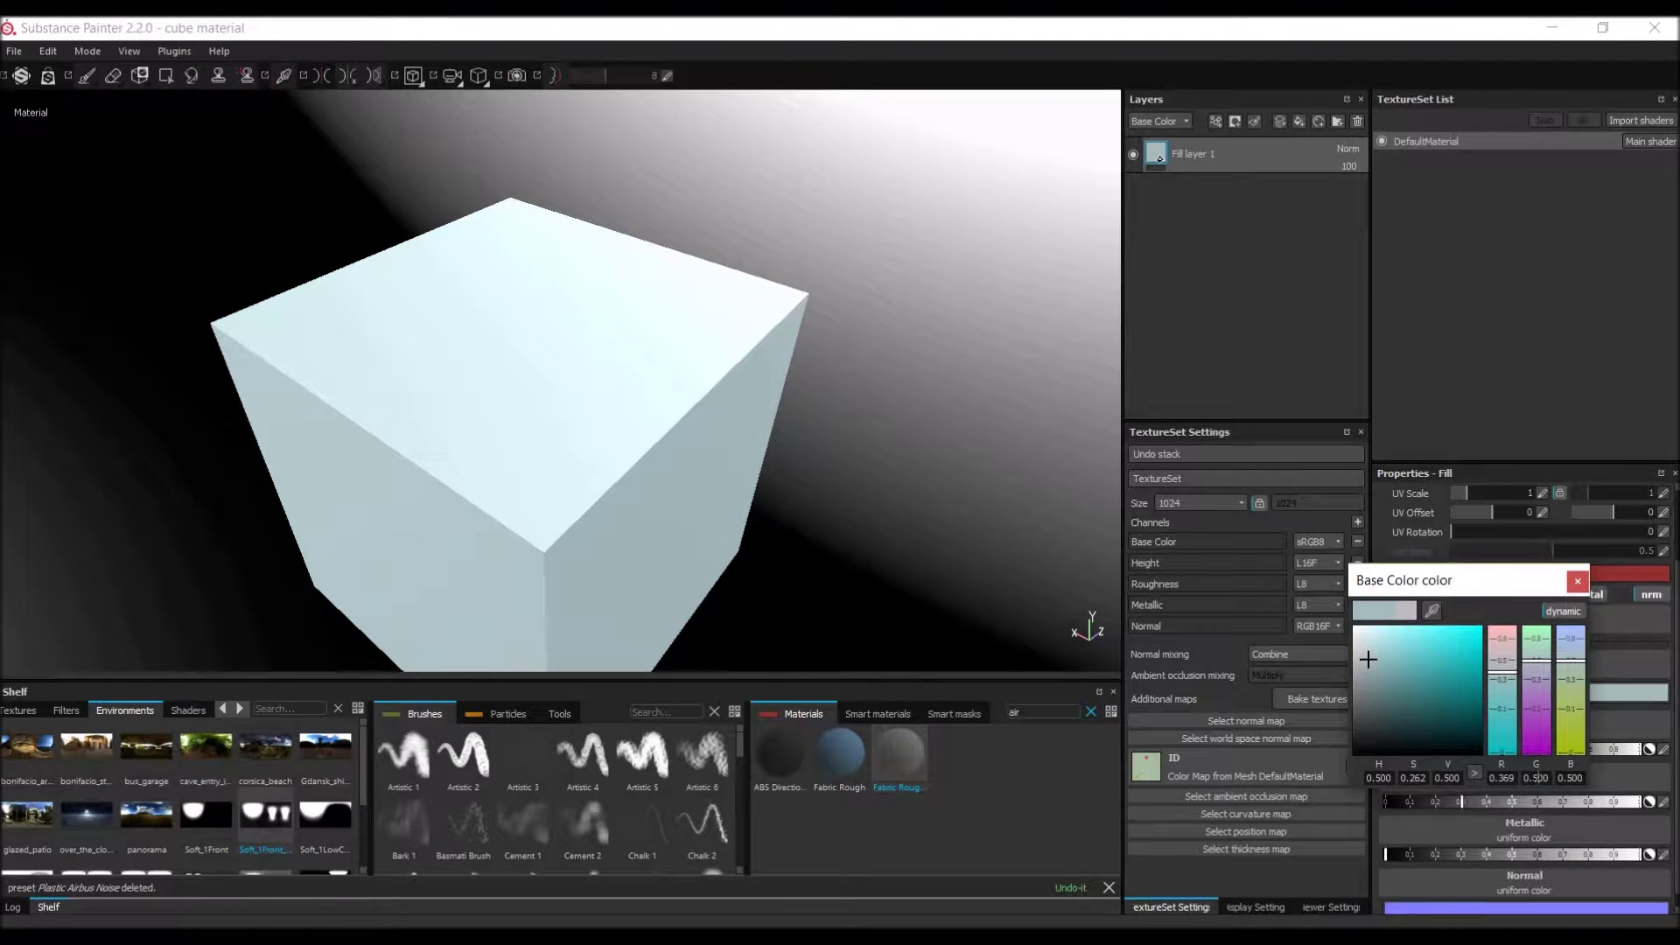
pyautogui.doubleClick(1537, 777)
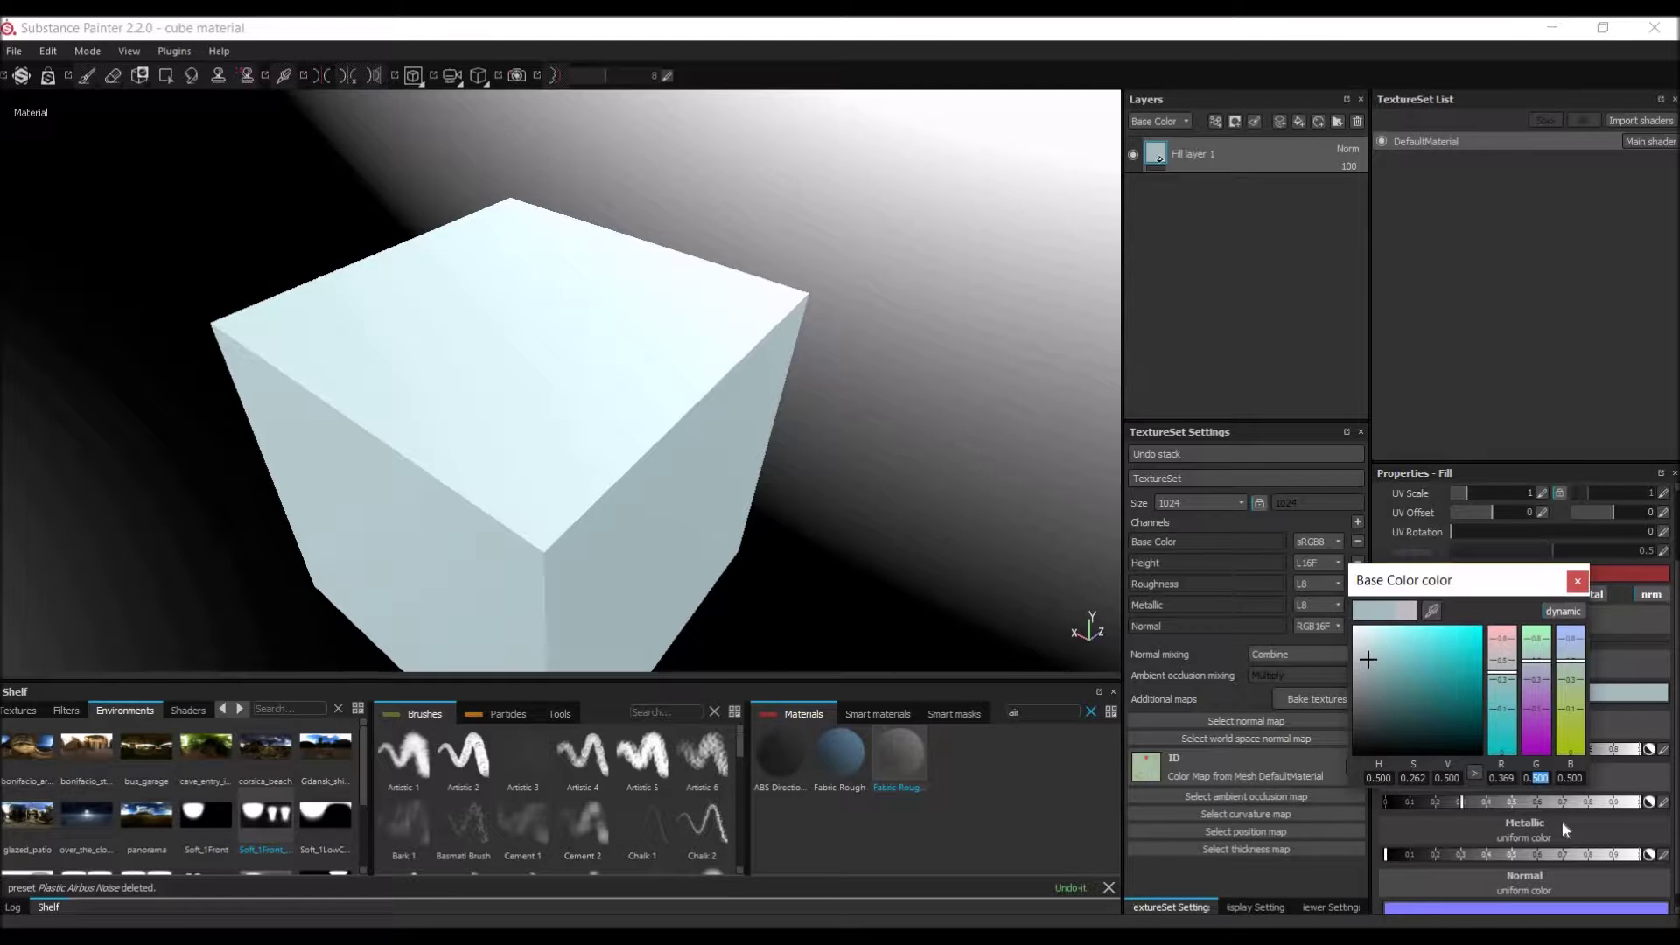
pyautogui.write('424')
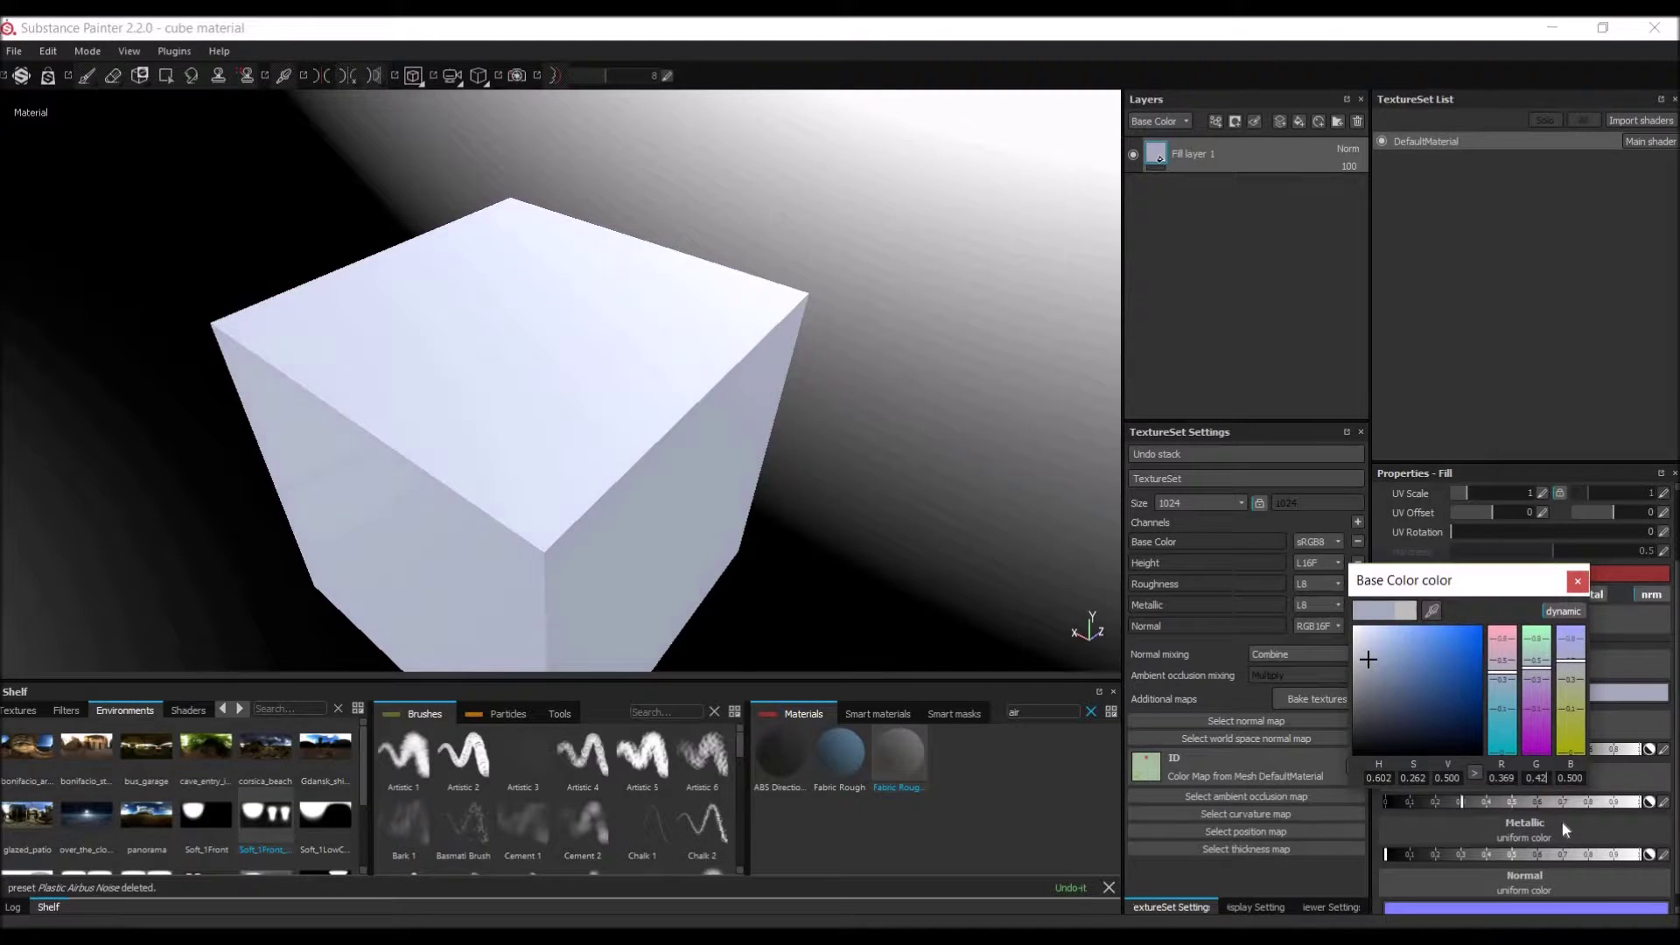
pyautogui.doubleClick(1572, 777)
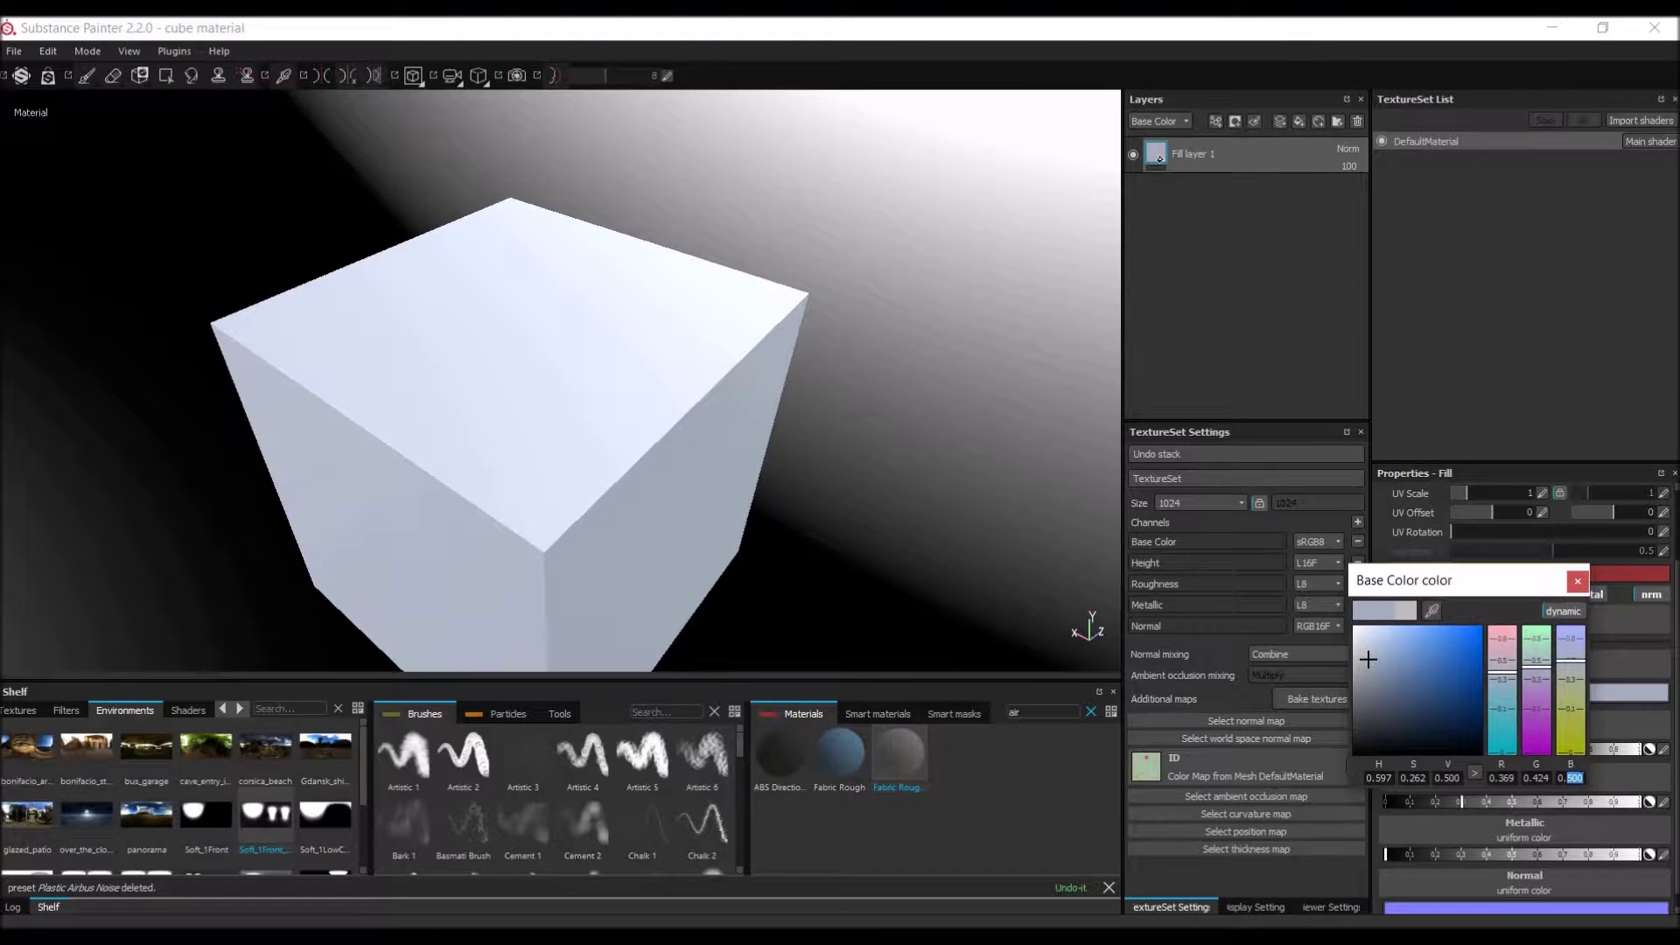
pyautogui.write('47')
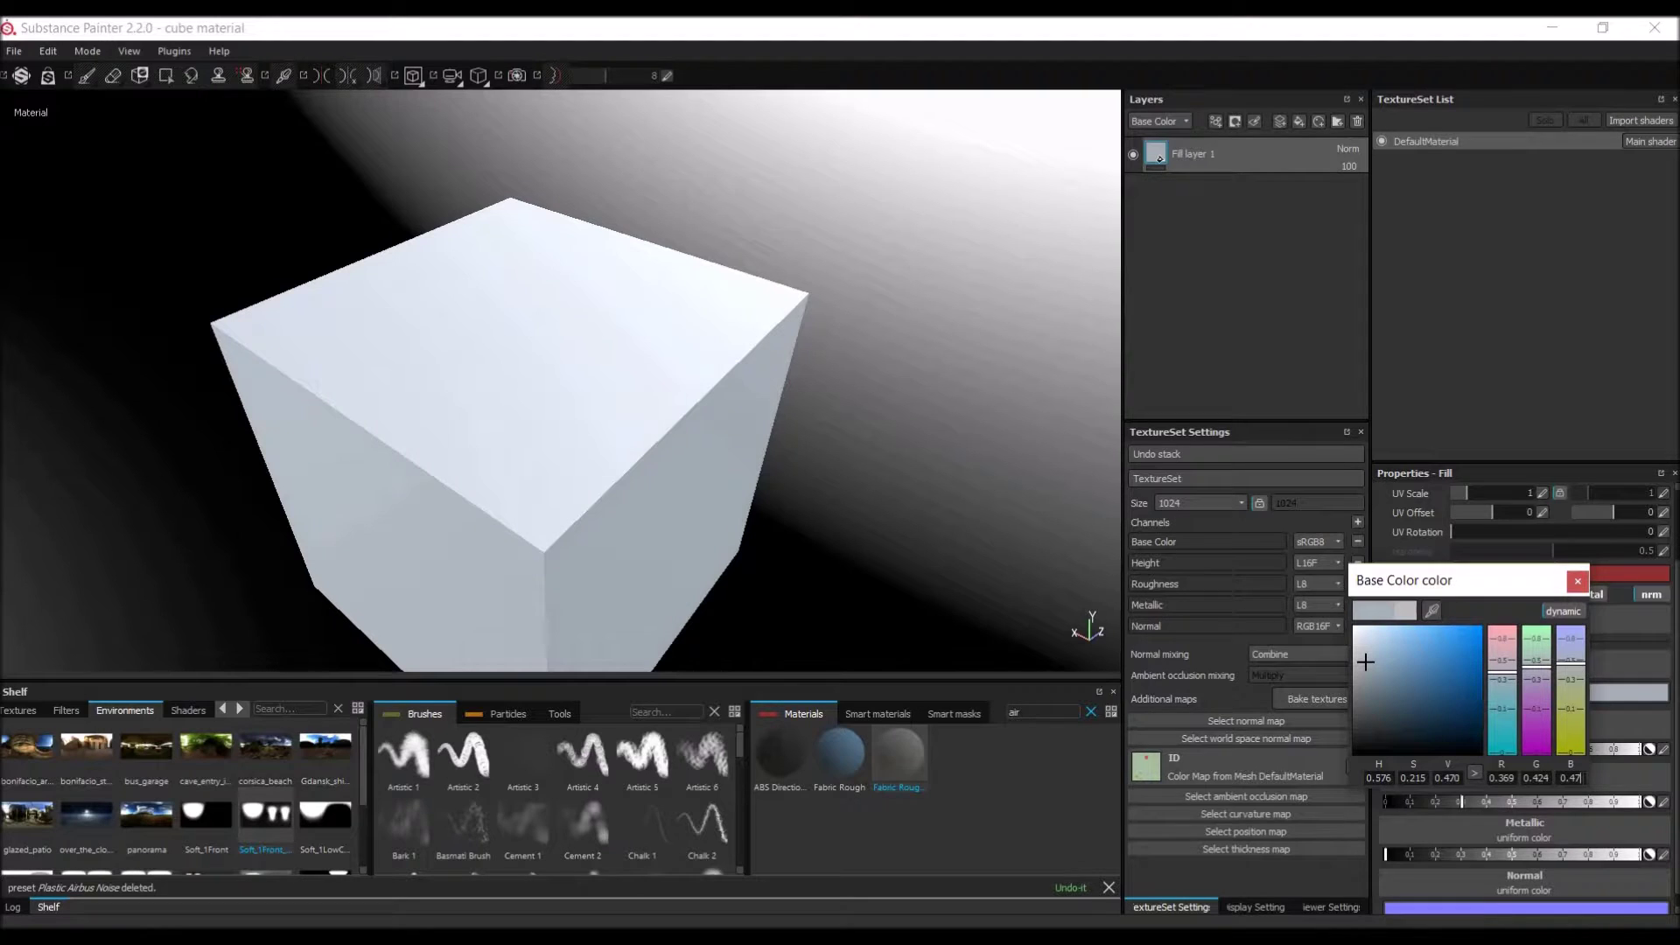
pyautogui.write('8')
# Step: Compare the blue-grey cube against the cockpit reference photo
pyautogui.keyDown('alt'); pyautogui.moveTo(453, 424); pyautogui.dragTo(376, 451); pyautogui.keyUp('alt')
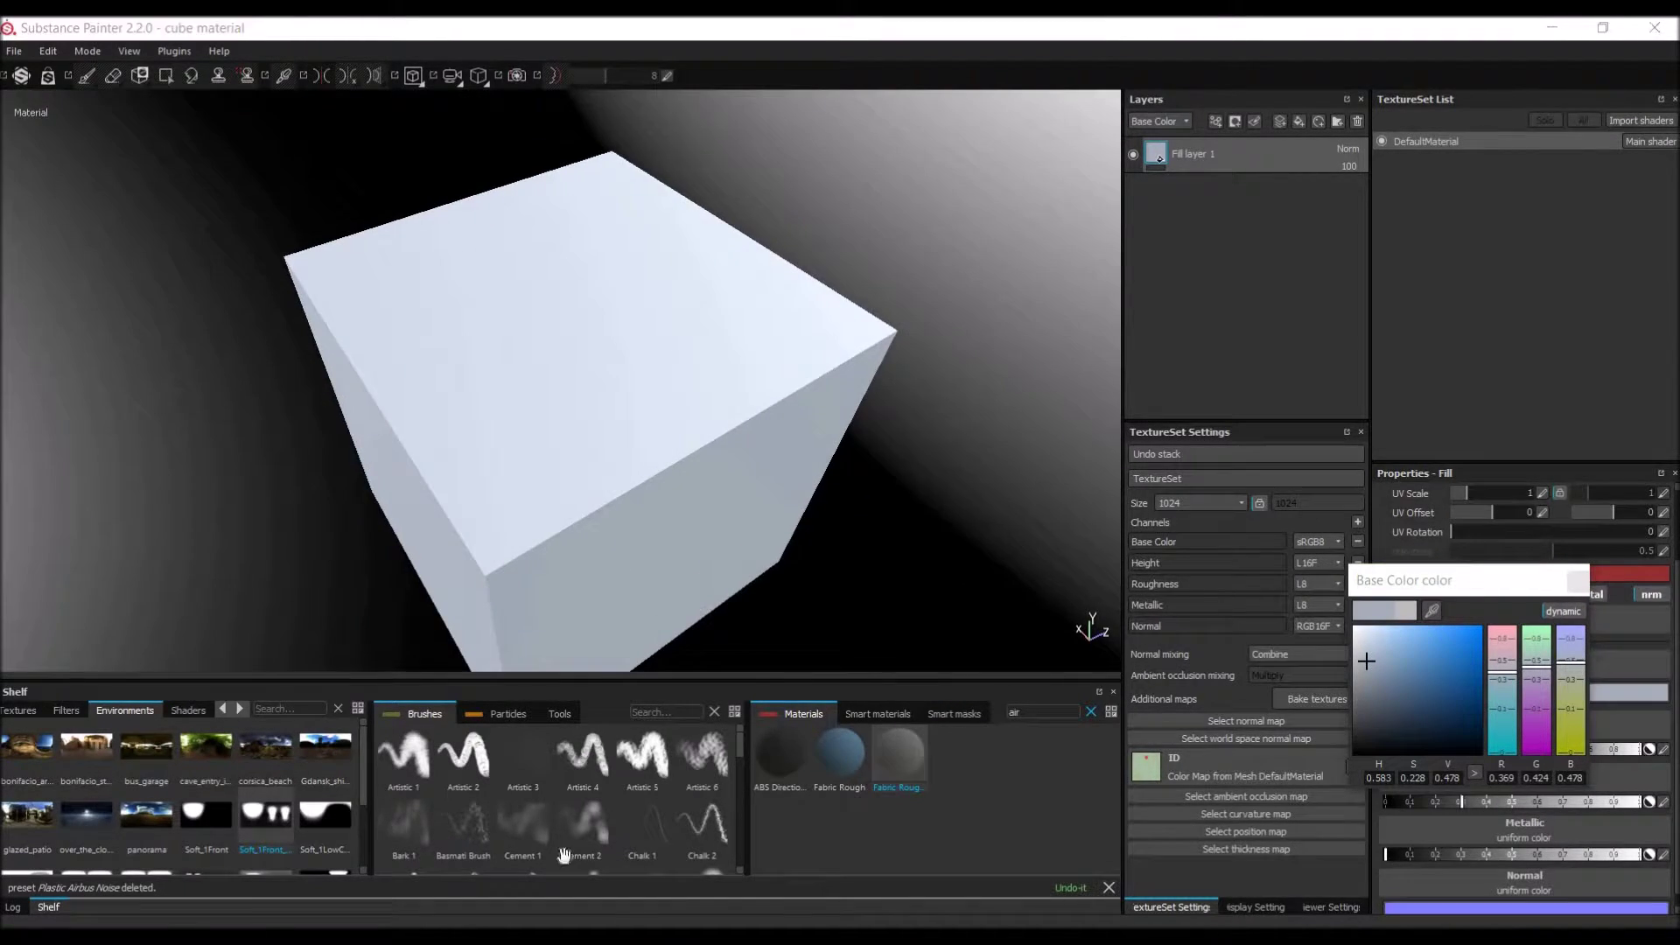
pyautogui.hotkey('alt', 'Tab')
pyautogui.scroll(1, 689, 636)
pyautogui.scroll(-2, 688, 636)
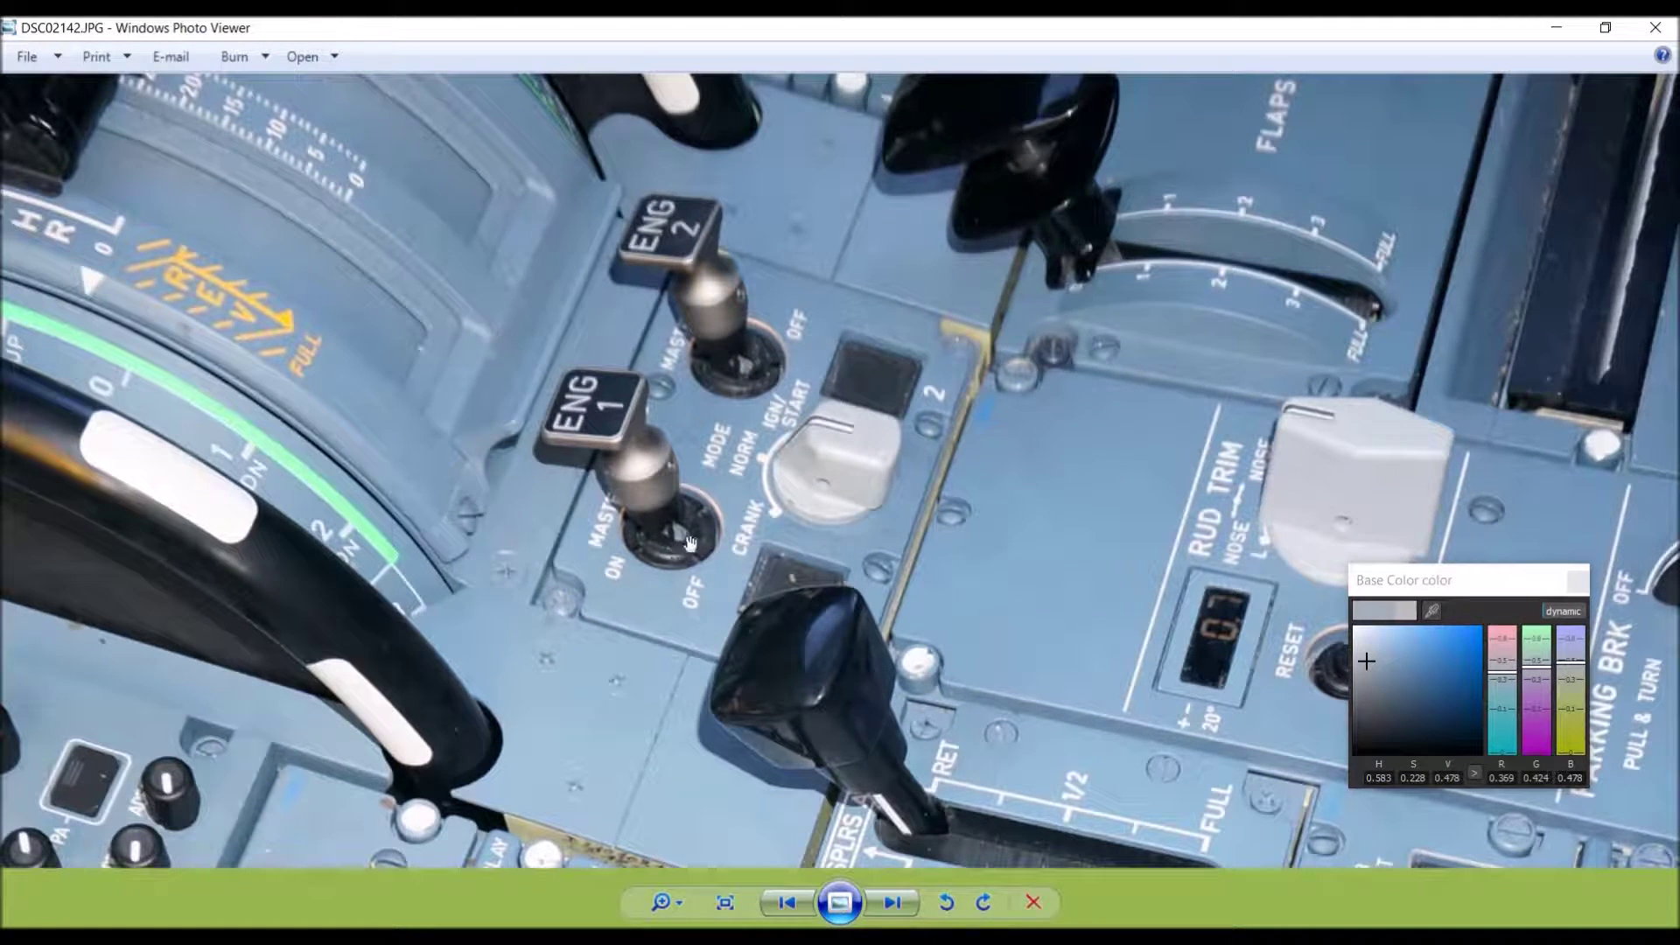
pyautogui.hotkey('alt', 'Tab')
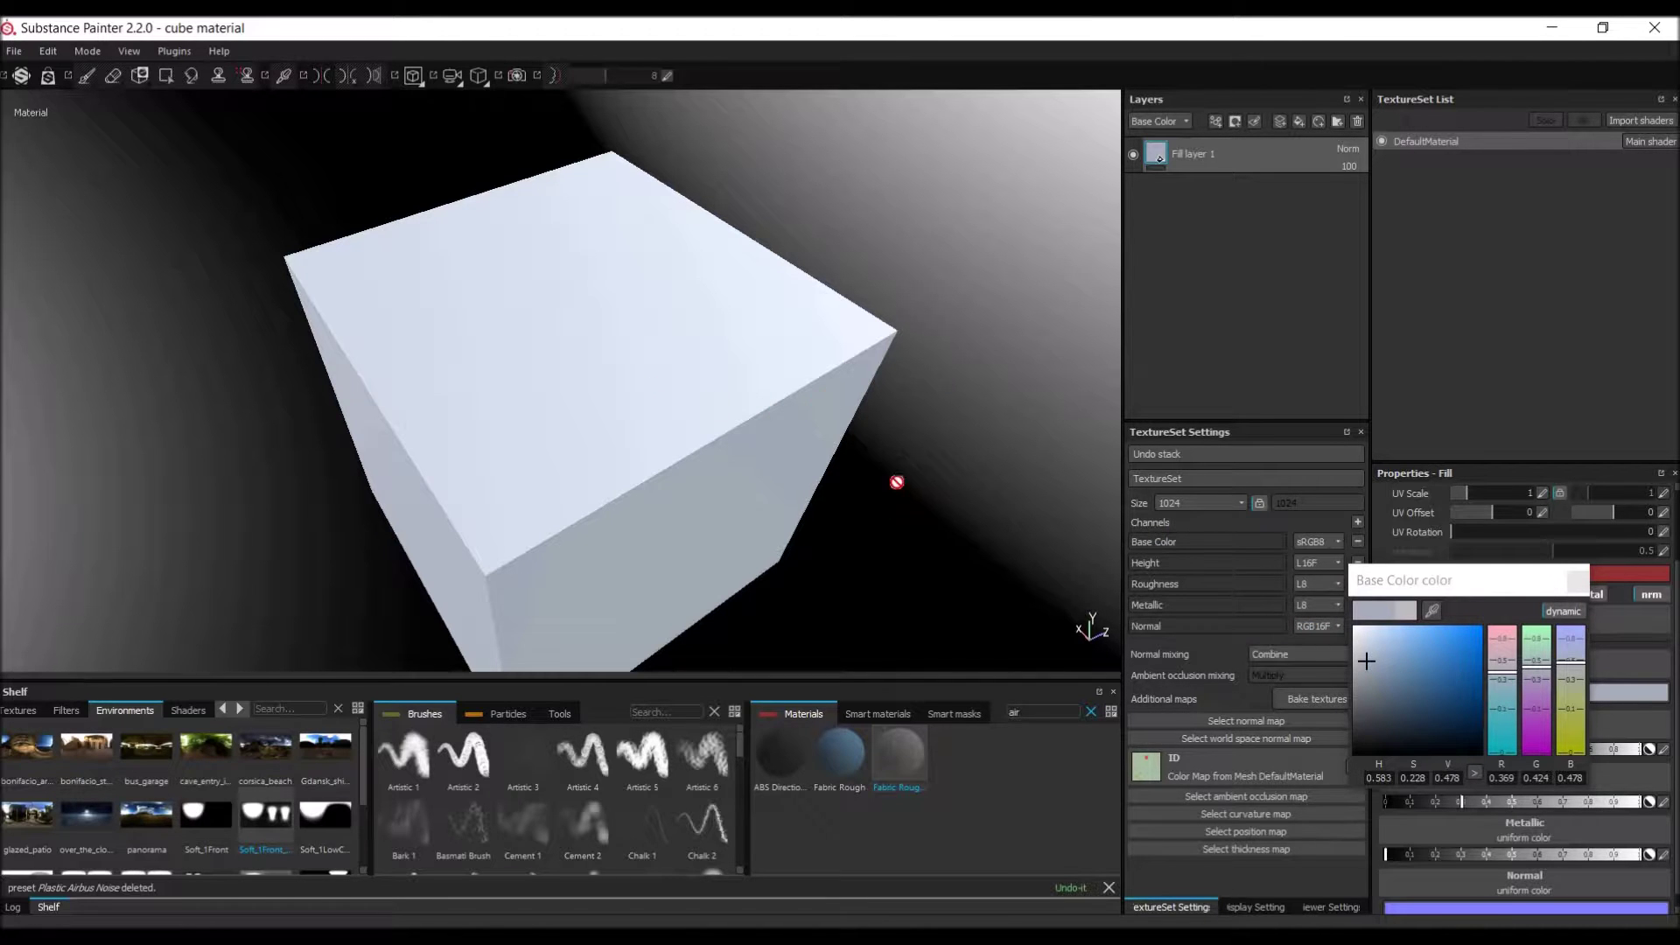
# Step: Close the colour picker and try fill roughness values from 0.6 down to about 0.45
pyautogui.keyDown('alt'); pyautogui.moveTo(680, 311); pyautogui.dragTo(540, 364); pyautogui.keyUp('alt')
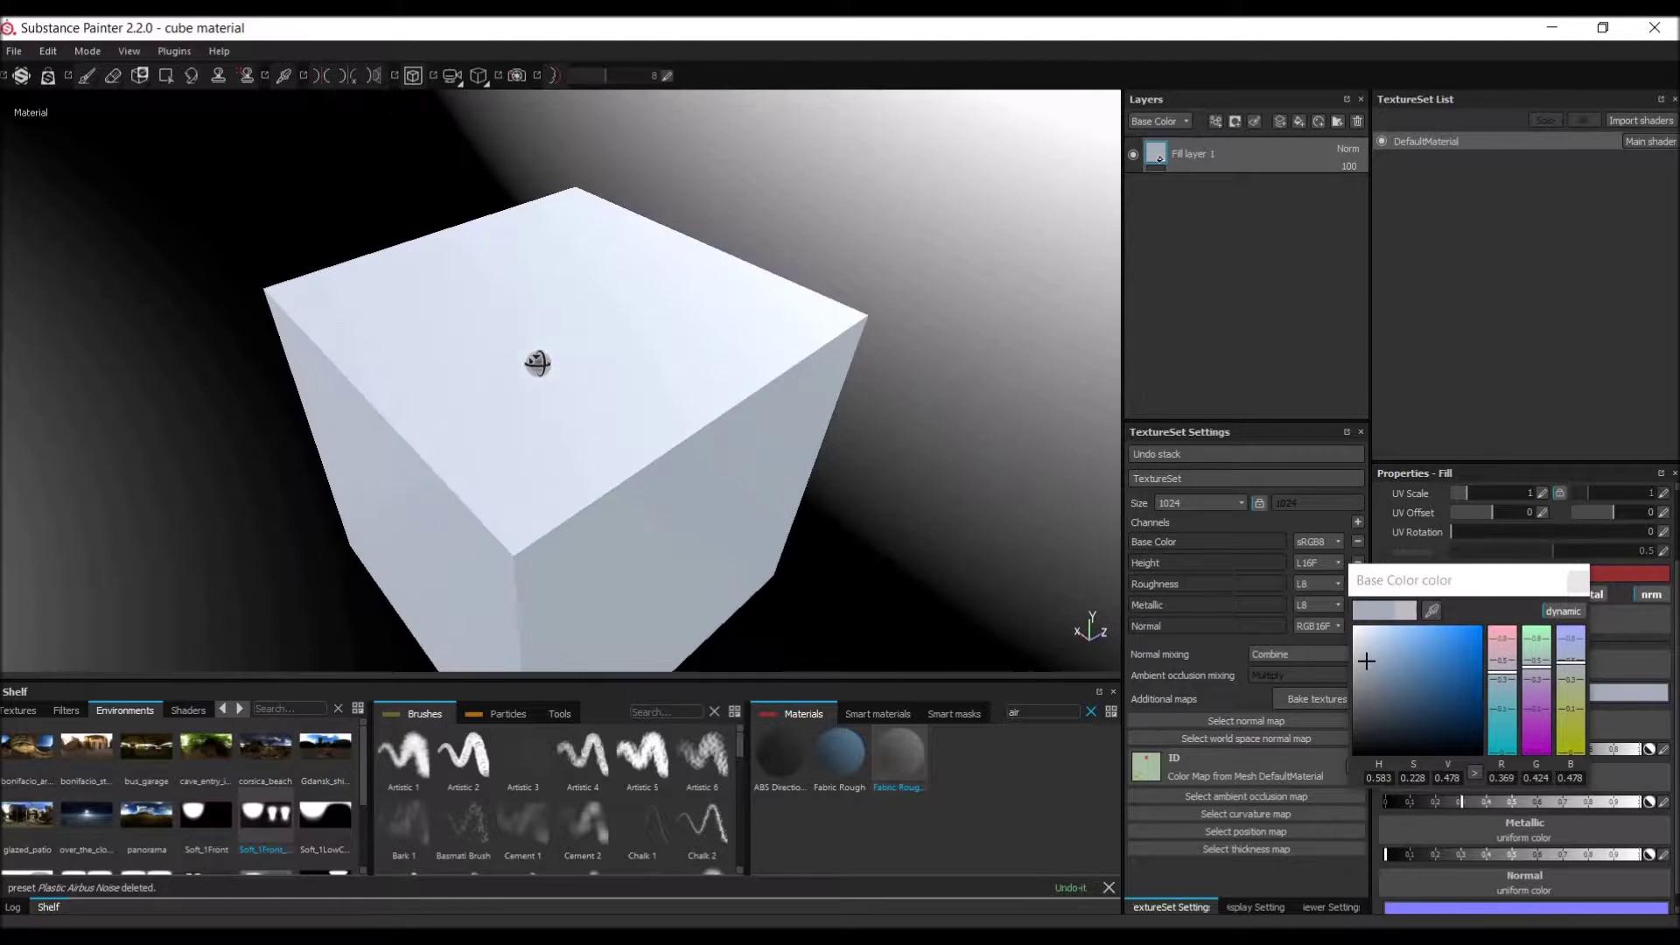
pyautogui.click(1577, 582)
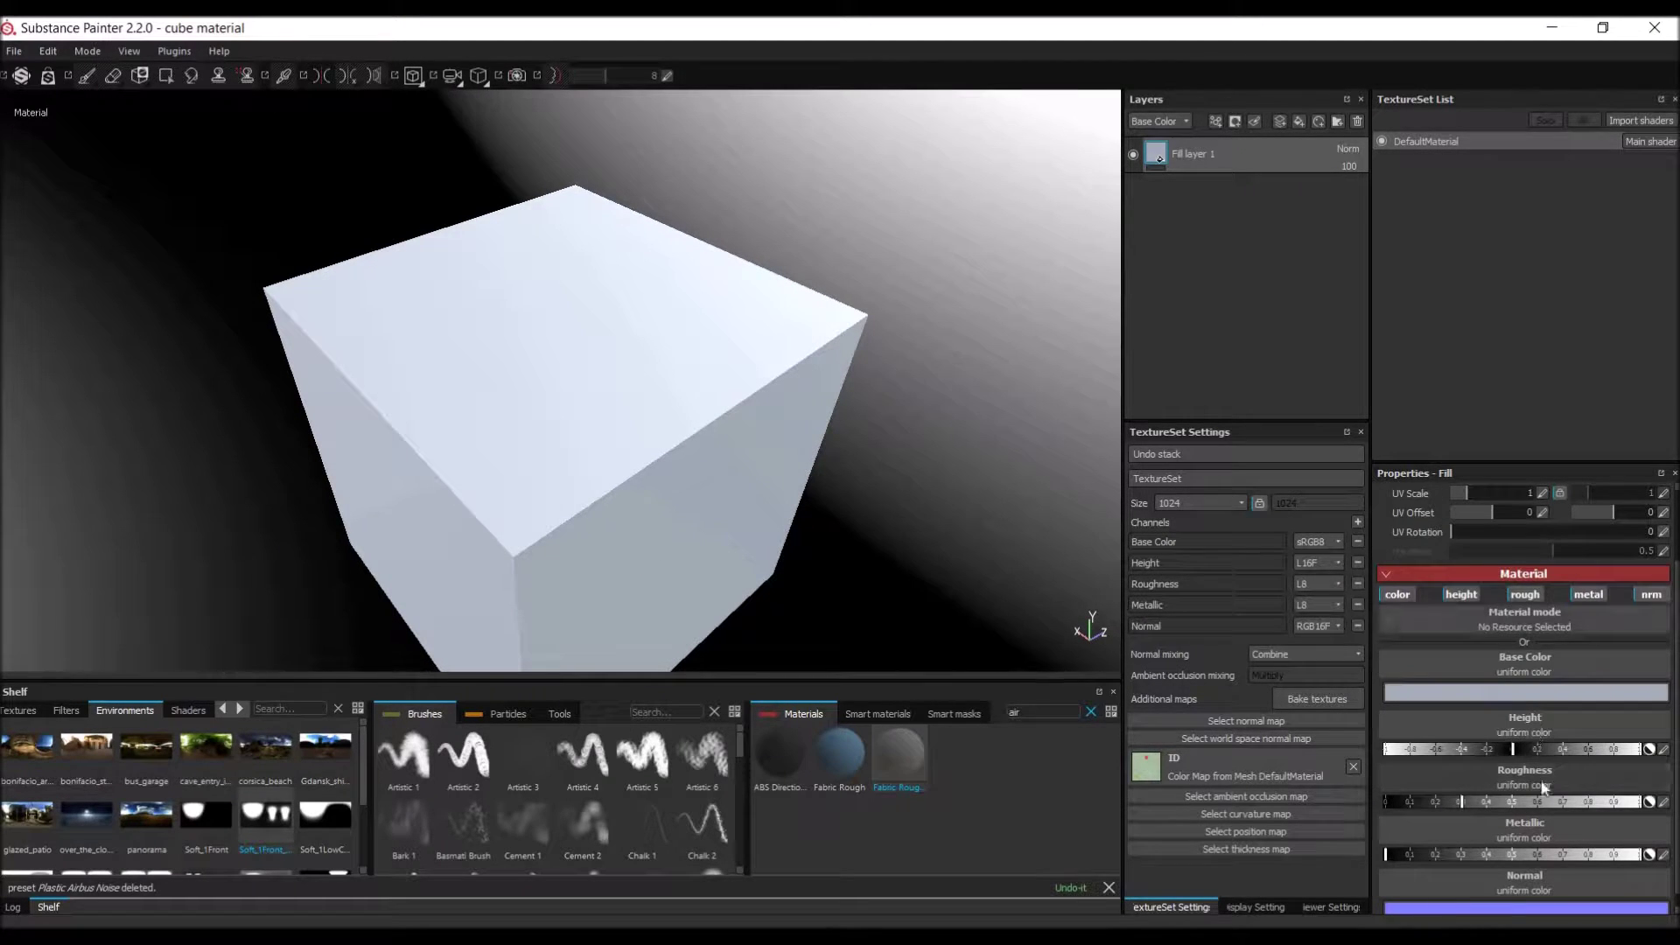
pyautogui.moveTo(1460, 801); pyautogui.dragTo(1550, 801)
pyautogui.keyDown('alt'); pyautogui.moveTo(631, 343); pyautogui.dragTo(626, 306); pyautogui.keyUp('alt')
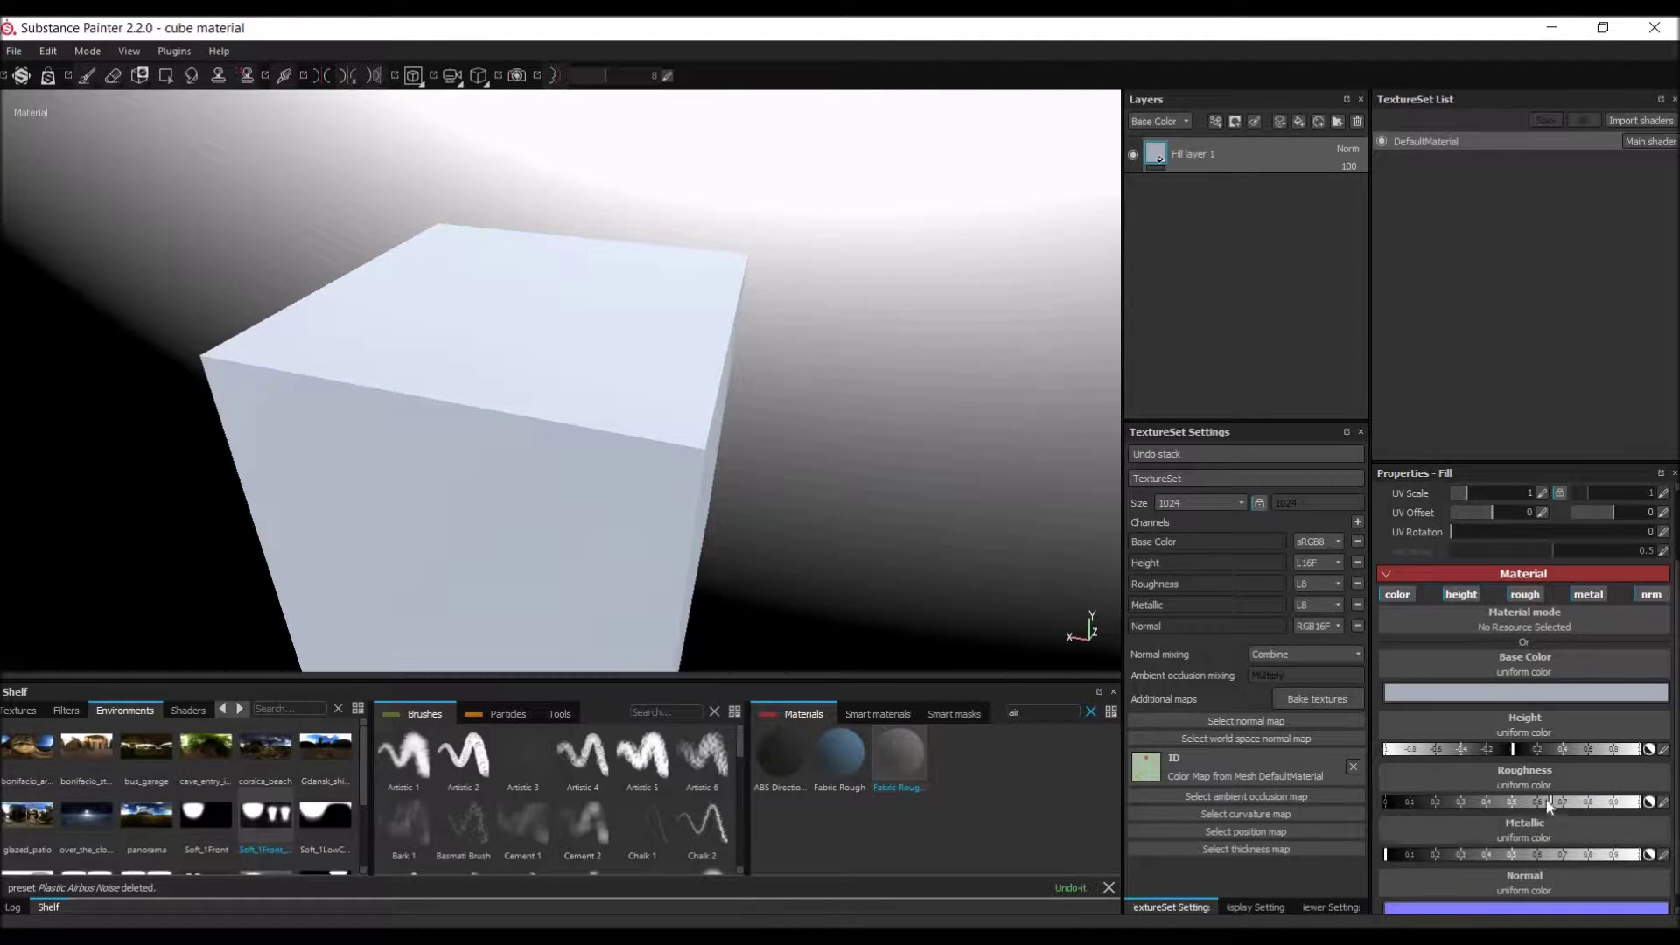
pyautogui.moveTo(1522, 802)
pyautogui.mouseDown()
pyautogui.moveTo(1495, 803)
pyautogui.moveTo(1514, 807)
pyautogui.mouseUp()
pyautogui.moveTo(731, 439)
pyautogui.keyDown('alt'); pyautogui.mouseDown()
pyautogui.moveTo(559, 476)
pyautogui.moveTo(207, 413)
pyautogui.moveTo(345, 423)
pyautogui.mouseUp(); pyautogui.keyUp('alt')
# Step: Light the scene with the studio_05 environment and set roughness back to about 0.6
pyautogui.moveTo(362, 778); pyautogui.dragTo(374, 840)
pyautogui.moveTo(104, 828); pyautogui.dragTo(371, 192)
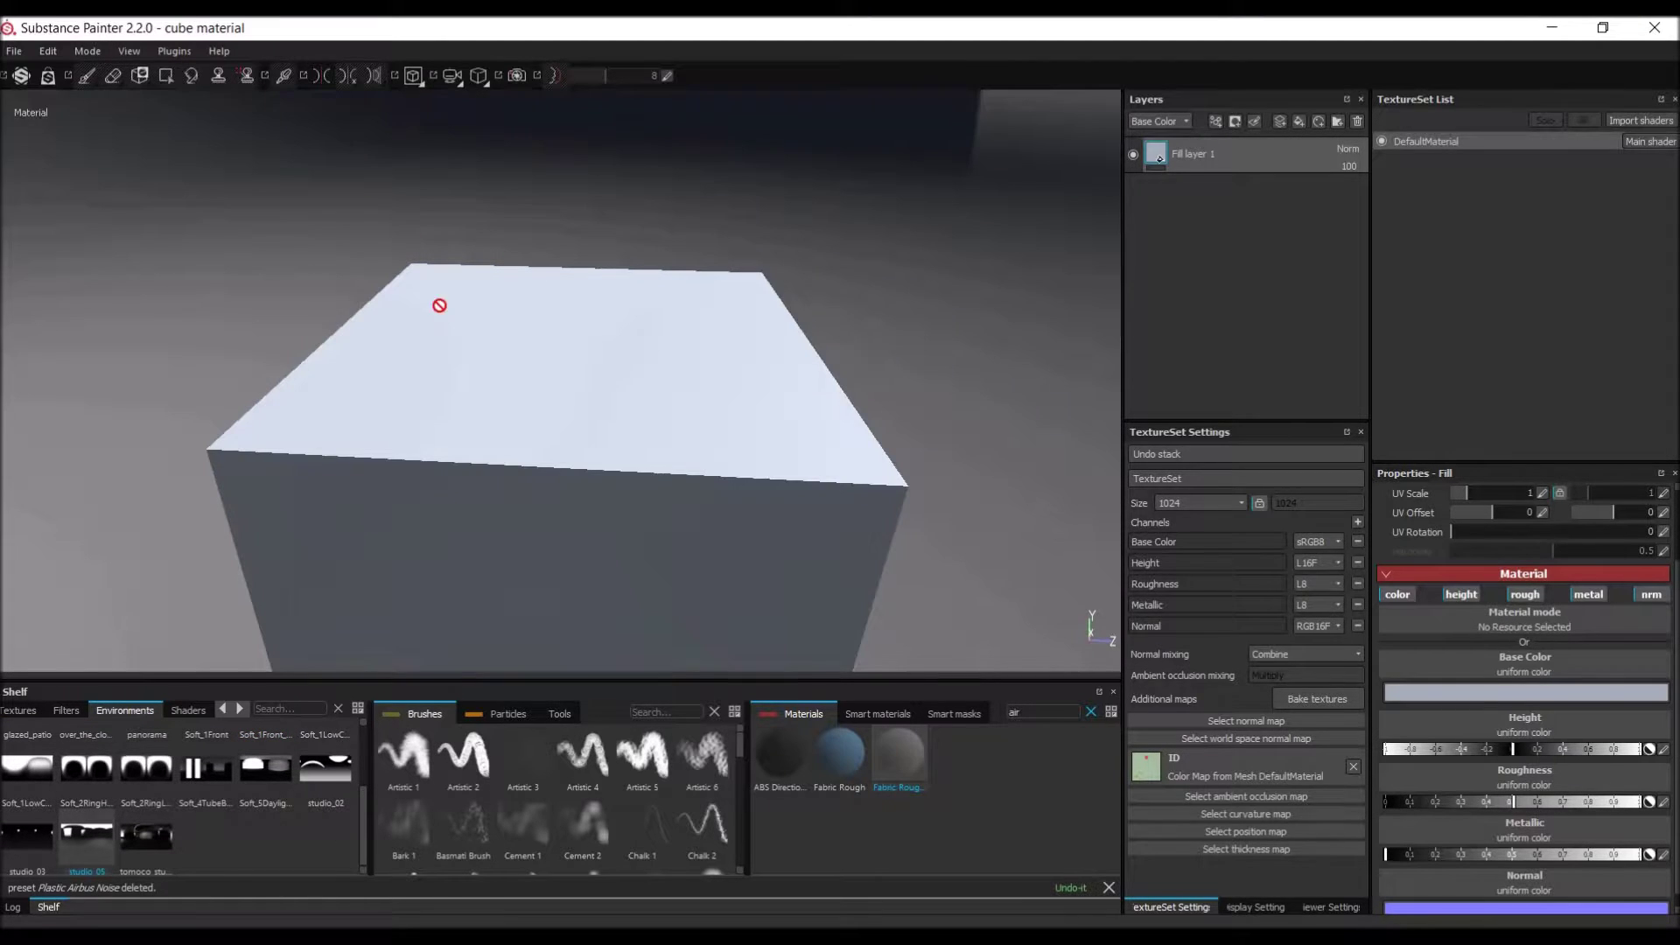
pyautogui.keyDown('alt'); pyautogui.moveTo(526, 292); pyautogui.dragTo(675, 289); pyautogui.keyUp('alt')
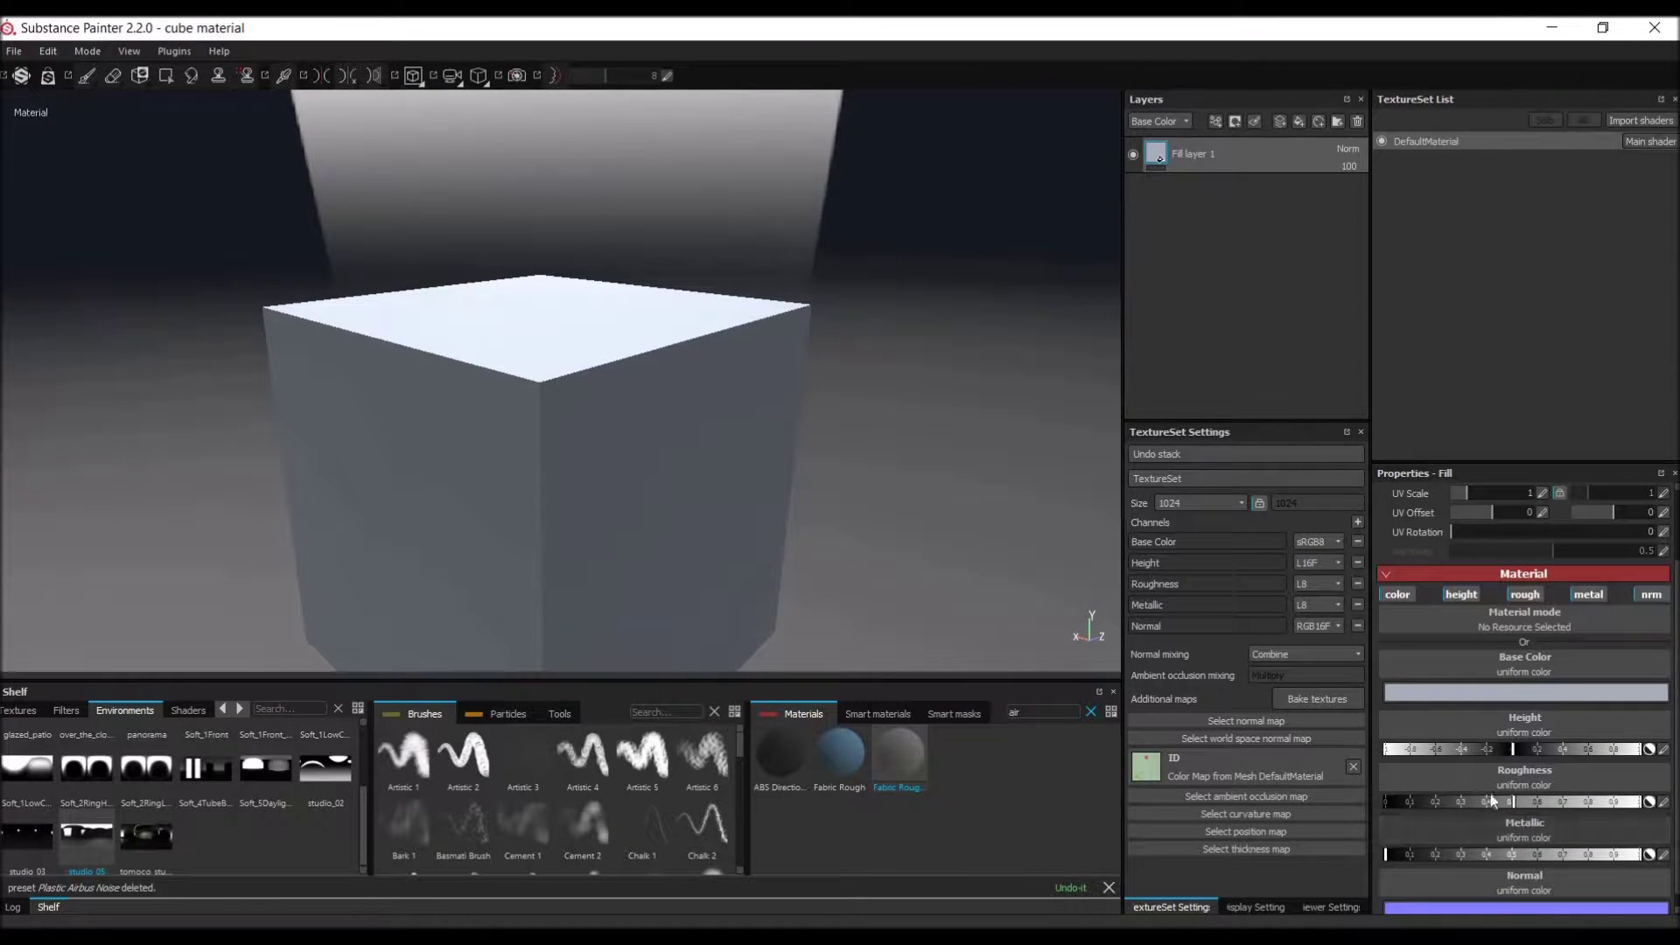
pyautogui.moveTo(1517, 810)
pyautogui.mouseDown()
pyautogui.moveTo(1481, 809)
pyautogui.moveTo(1619, 805)
pyautogui.moveTo(1556, 792)
pyautogui.mouseUp()
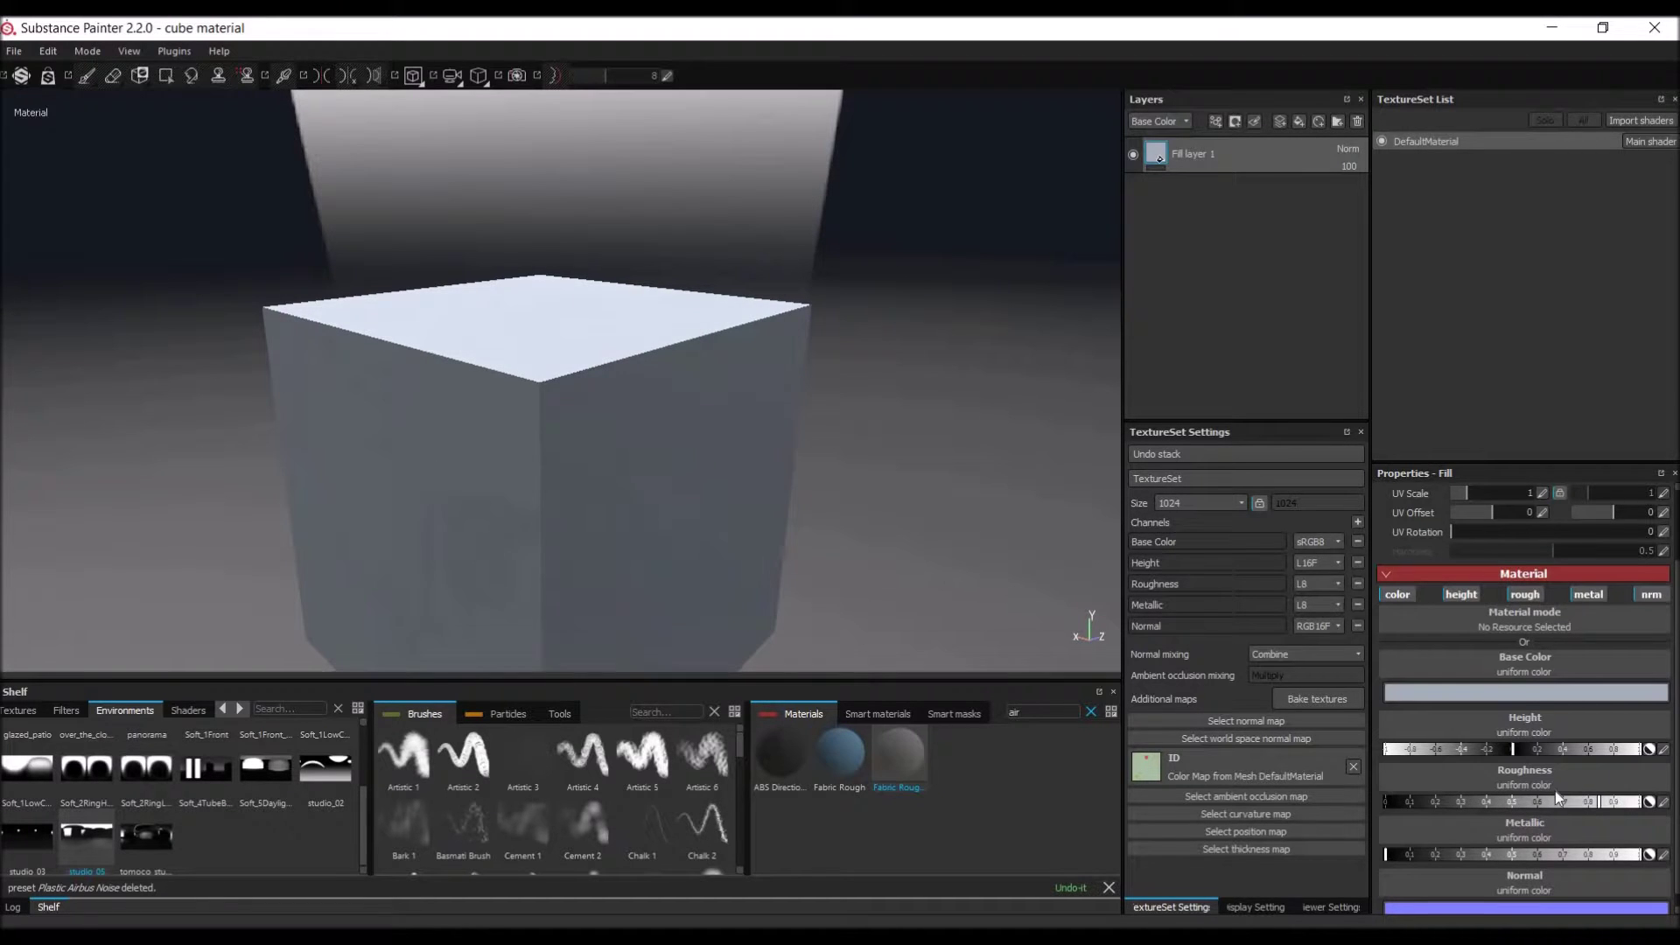
pyautogui.moveTo(679, 398)
pyautogui.keyDown('alt'); pyautogui.mouseDown()
pyautogui.moveTo(536, 428)
pyautogui.moveTo(736, 379)
pyautogui.moveTo(668, 349)
pyautogui.moveTo(592, 435)
pyautogui.moveTo(675, 330)
pyautogui.moveTo(713, 359)
pyautogui.moveTo(716, 312)
pyautogui.moveTo(630, 318)
pyautogui.moveTo(739, 349)
pyautogui.moveTo(699, 357)
pyautogui.mouseUp(); pyautogui.keyUp('alt')
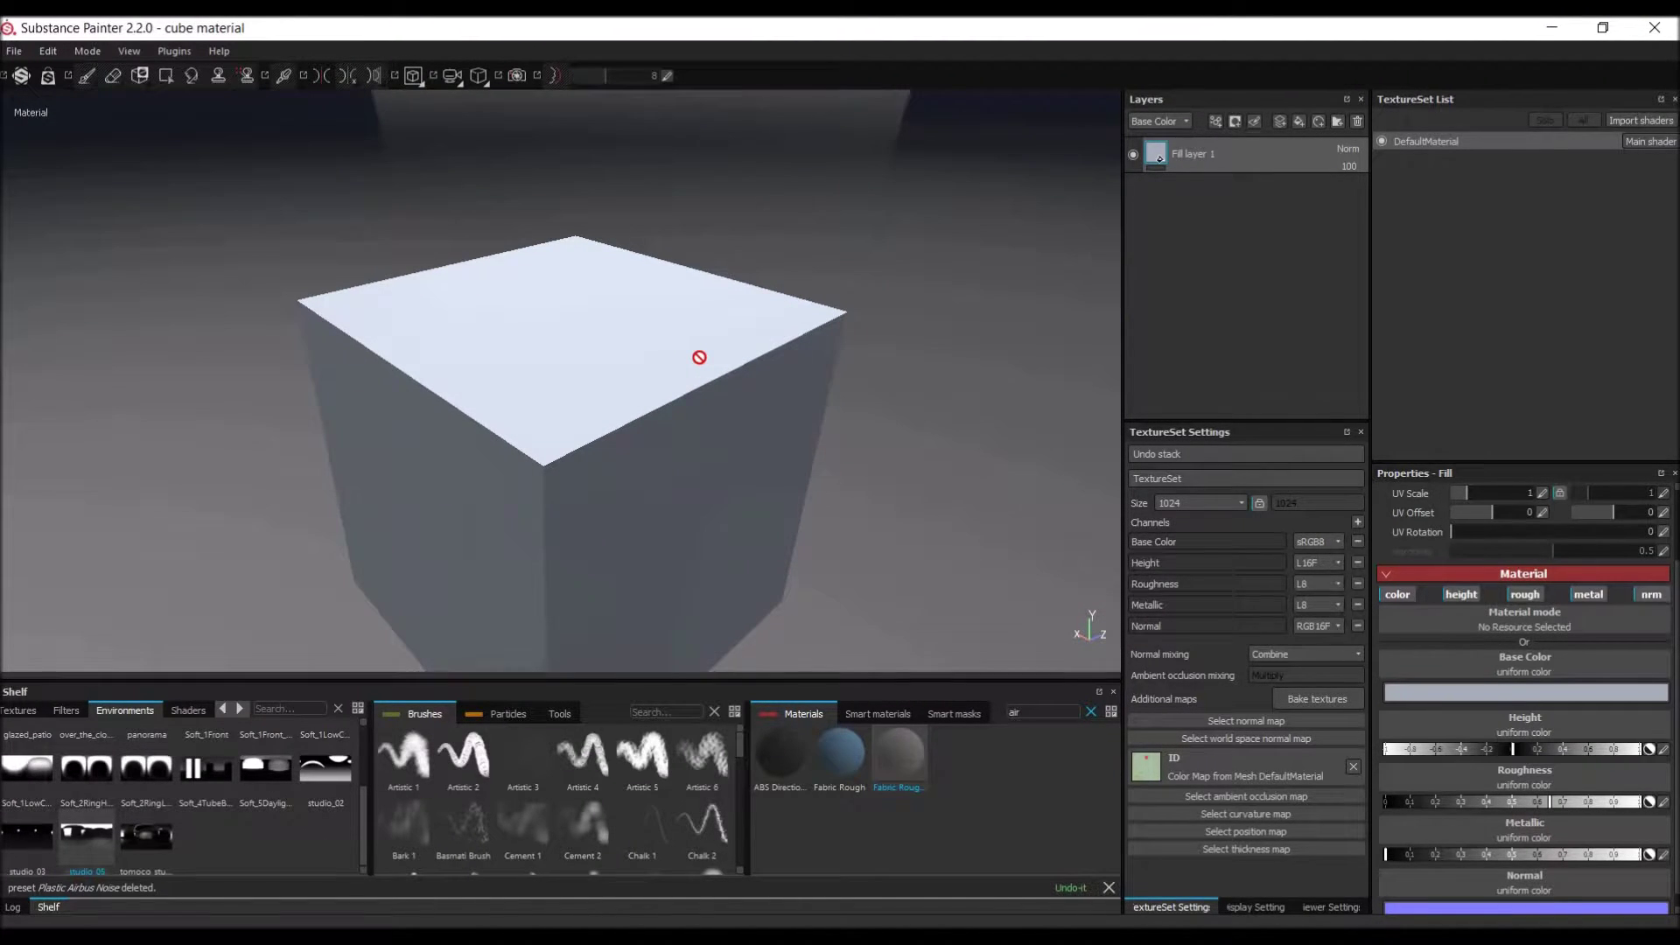
pyautogui.scroll(3, 59, 762)
# Step: Relight the scene with Bonifacio and lower the fill's roughness to about 0.3
pyautogui.moveTo(27, 760); pyautogui.dragTo(201, 361)
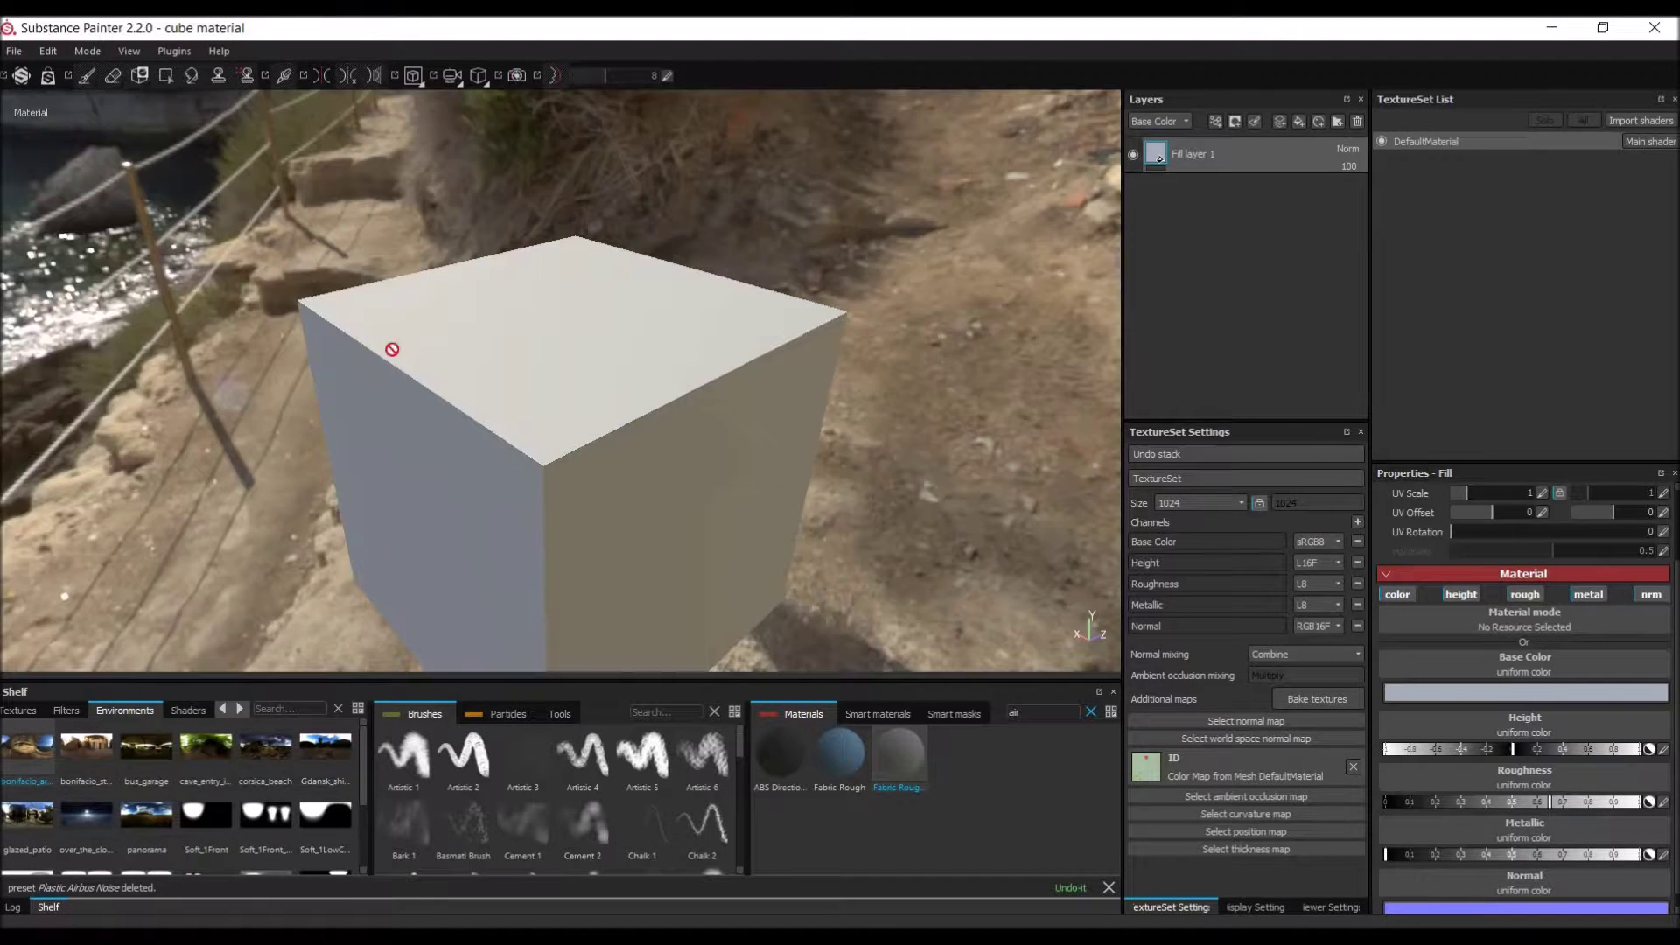
pyautogui.keyDown('alt'); pyautogui.moveTo(394, 344); pyautogui.dragTo(622, 348); pyautogui.keyUp('alt')
pyautogui.keyDown('alt'); pyautogui.moveTo(694, 412); pyautogui.dragTo(490, 385); pyautogui.keyUp('alt')
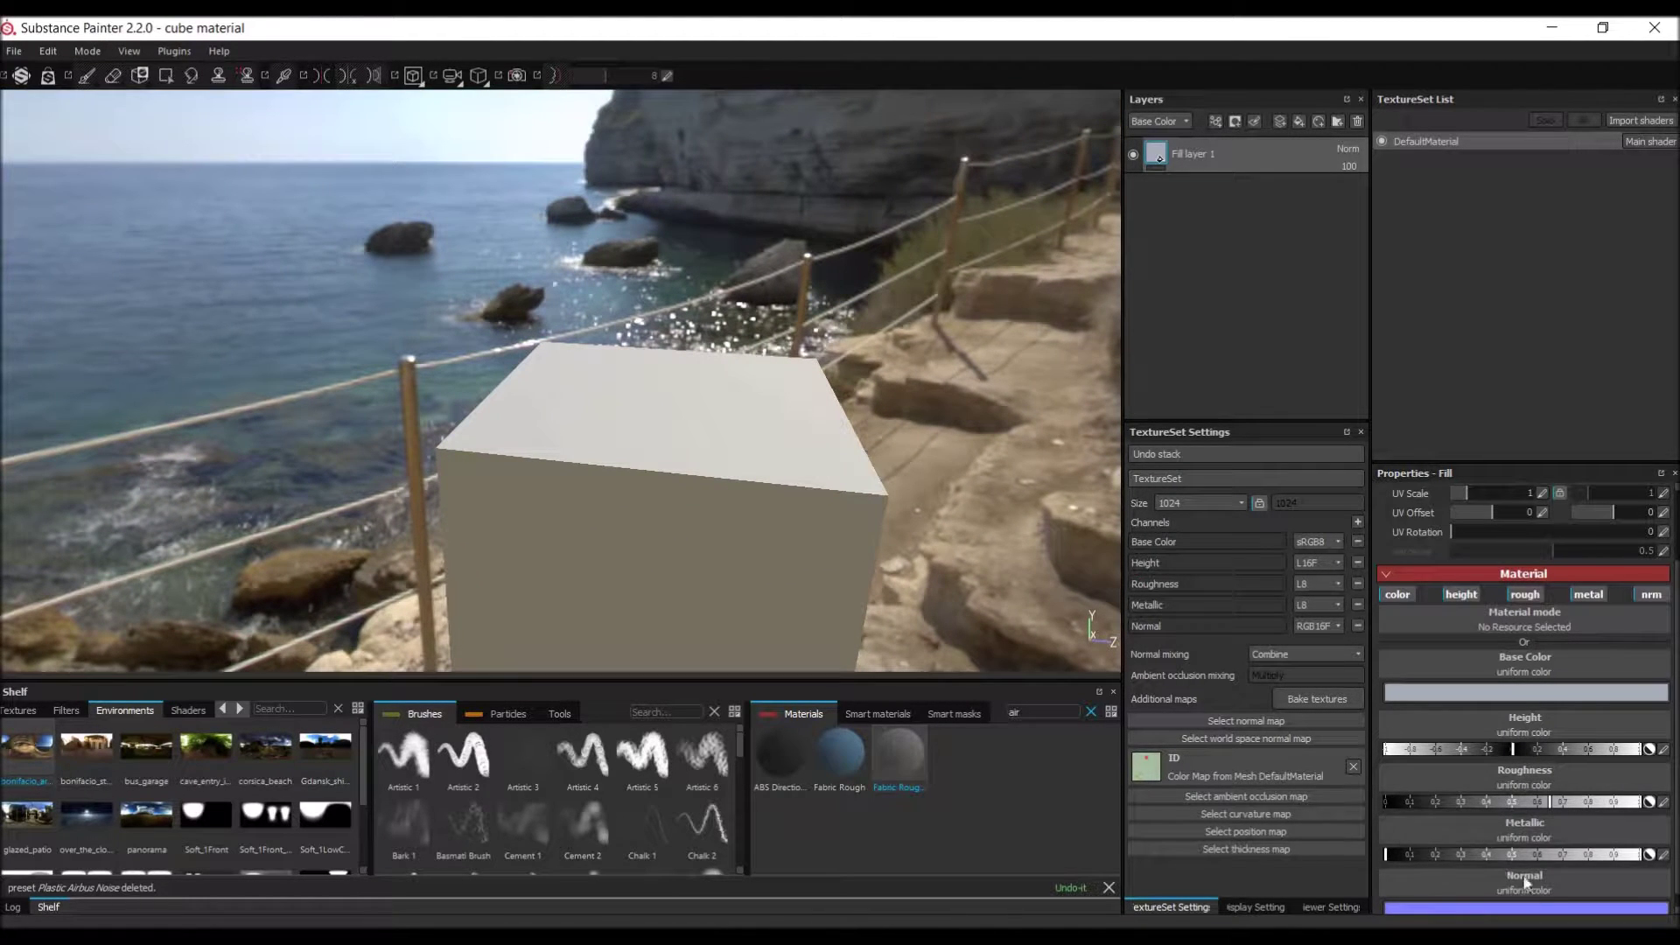
pyautogui.moveTo(1517, 803)
pyautogui.mouseDown()
pyautogui.moveTo(1437, 798)
pyautogui.moveTo(1550, 811)
pyautogui.moveTo(1451, 817)
pyautogui.mouseUp()
pyautogui.moveTo(630, 469)
pyautogui.keyDown('alt'); pyautogui.mouseDown()
pyautogui.moveTo(724, 435)
pyautogui.moveTo(619, 360)
pyautogui.moveTo(690, 425)
pyautogui.moveTo(644, 497)
pyautogui.mouseUp(); pyautogui.keyUp('alt')
# Step: Raise roughness to about 0.35 and bring up the fill material's options menu
pyautogui.scroll(2, 800, 465)
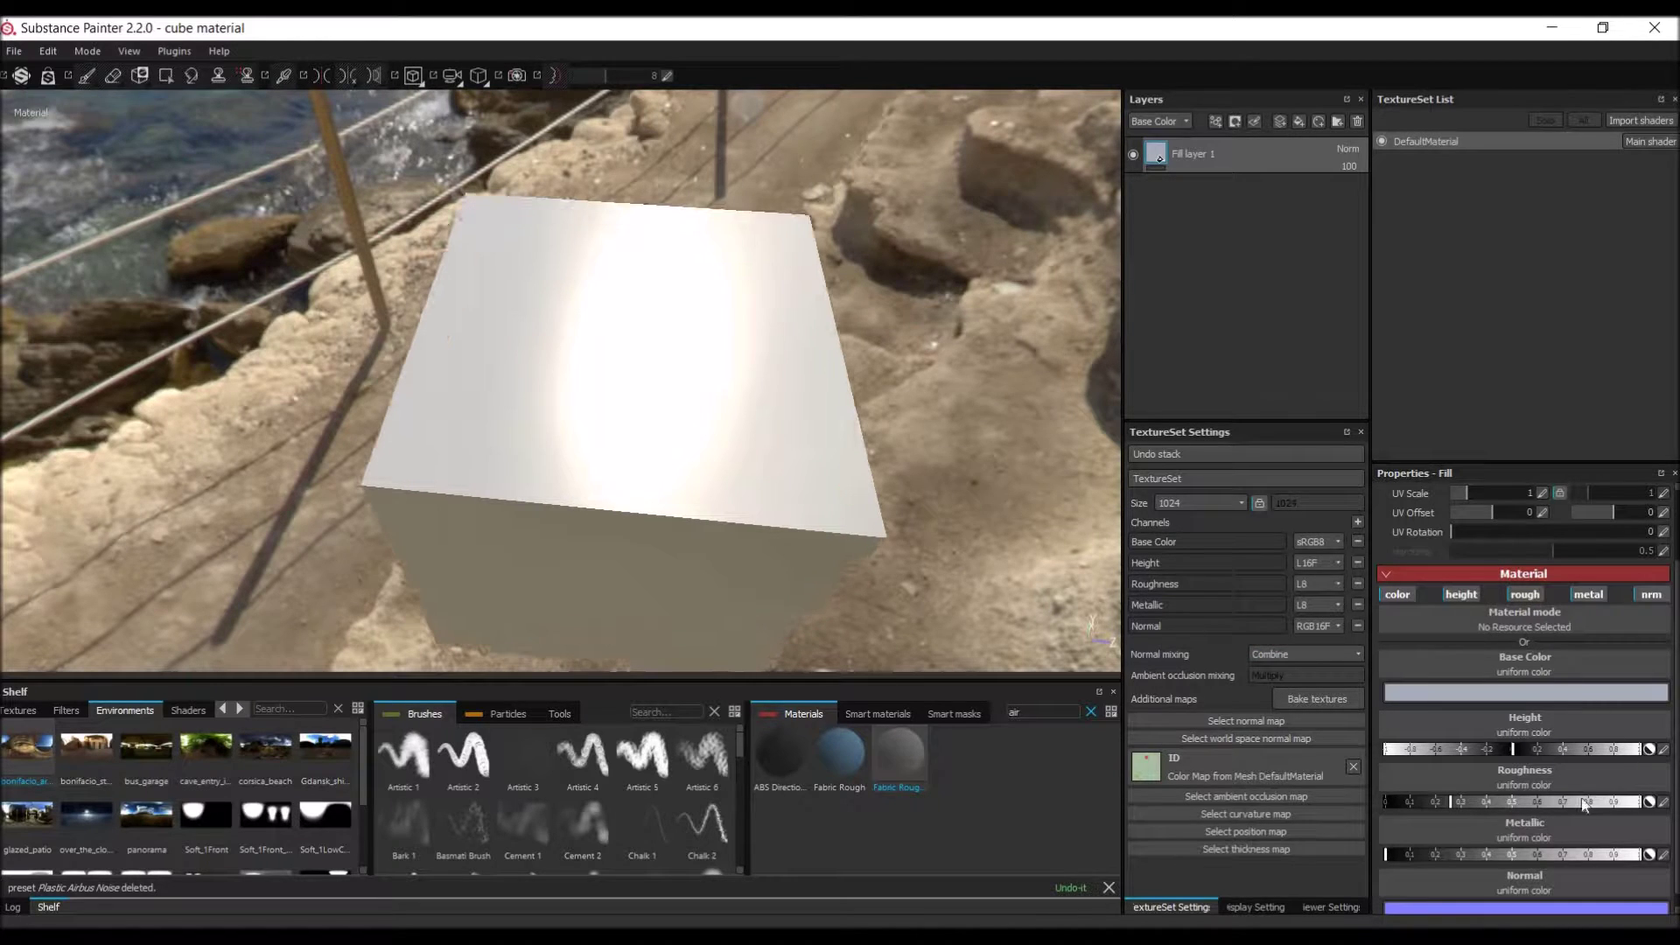
pyautogui.moveTo(1493, 807); pyautogui.dragTo(1477, 810)
pyautogui.keyDown('alt'); pyautogui.moveTo(801, 421); pyautogui.dragTo(750, 428); pyautogui.keyUp('alt')
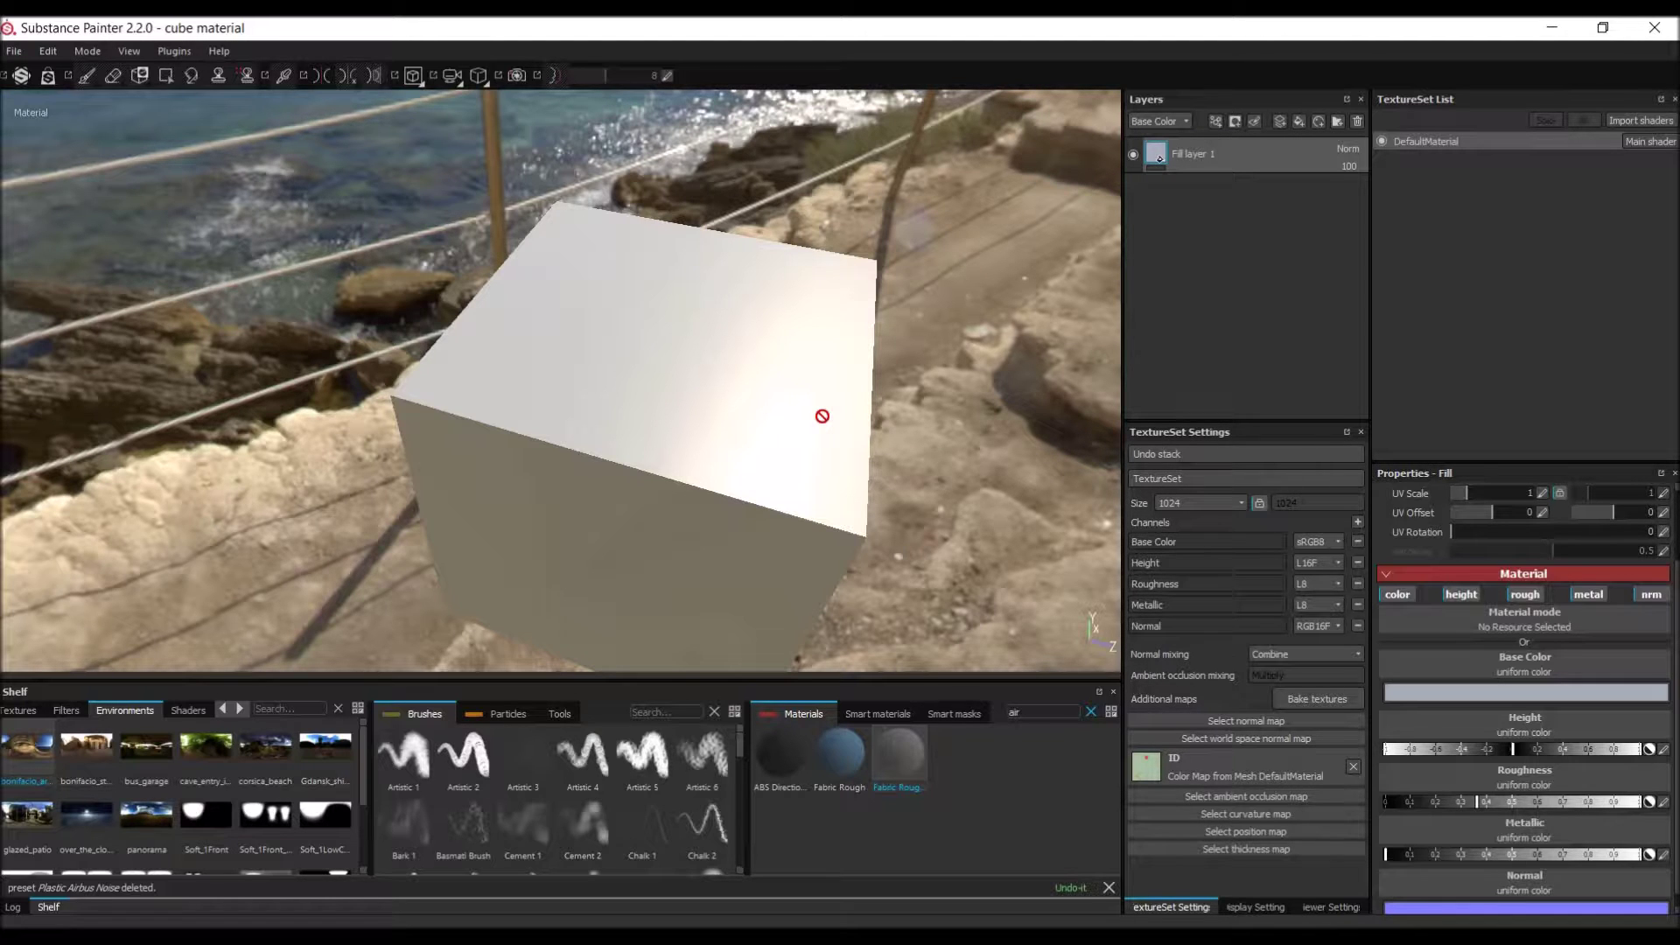
pyautogui.moveTo(822, 416)
pyautogui.keyDown('alt'); pyautogui.mouseDown()
pyautogui.moveTo(810, 349)
pyautogui.moveTo(810, 402)
pyautogui.moveTo(788, 379)
pyautogui.moveTo(830, 408)
pyautogui.mouseUp(); pyautogui.keyUp('alt')
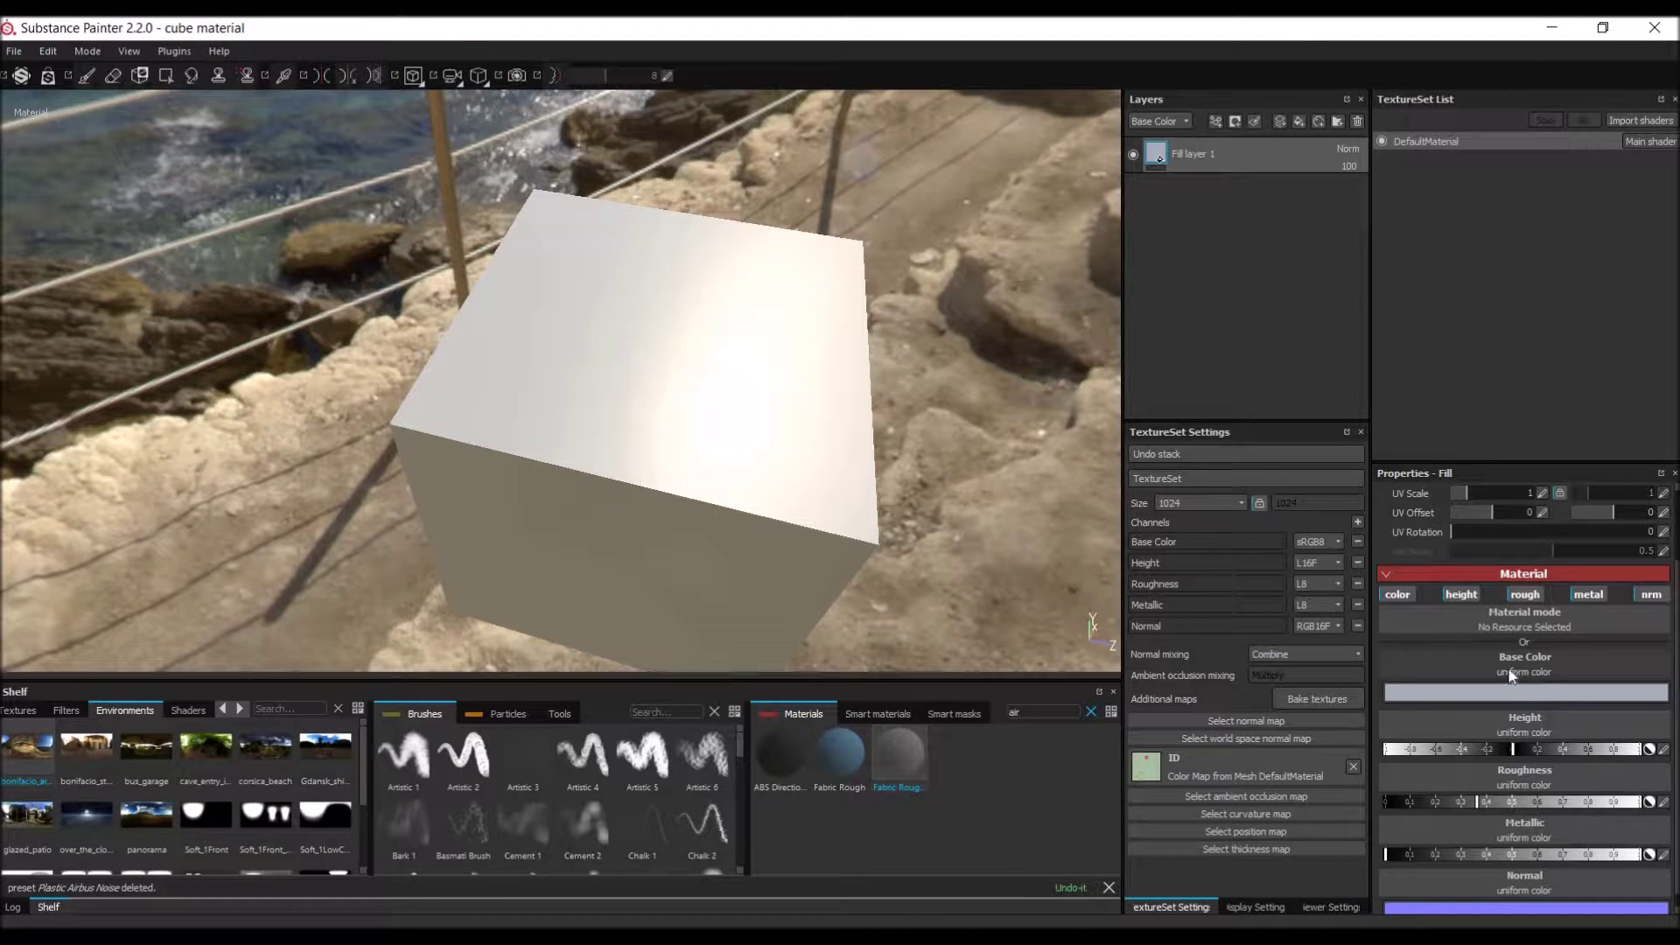
pyautogui.rightClick(1507, 618)
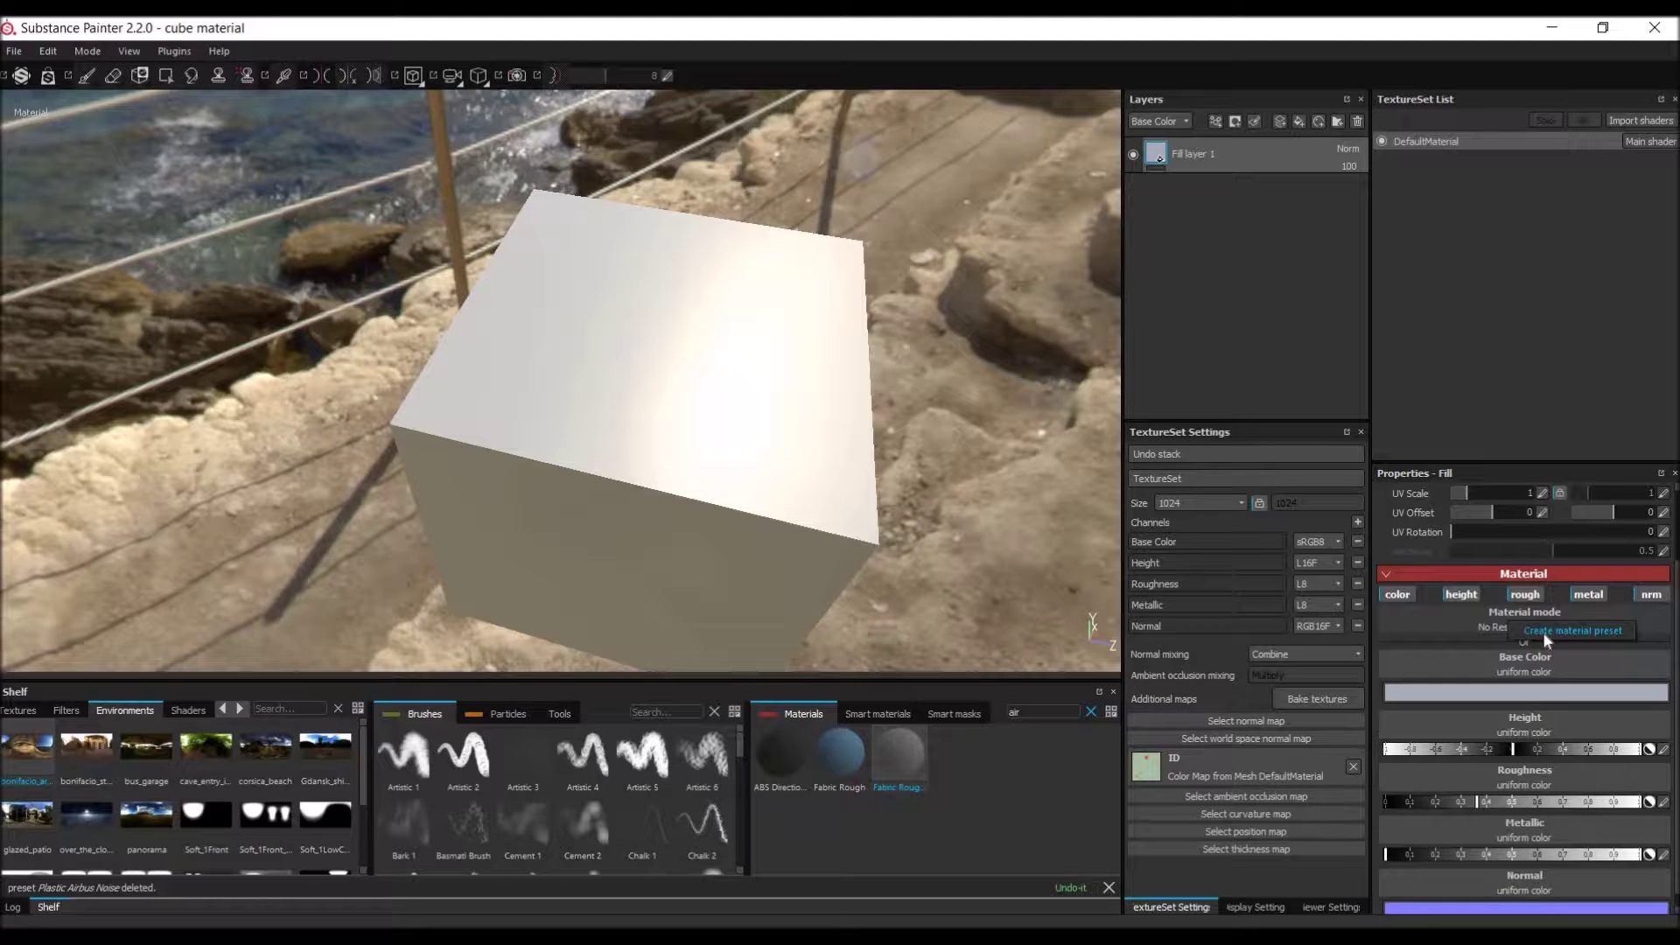
# Step: Create a material preset from the current fill and clear the shelf search
pyautogui.click(1545, 634)
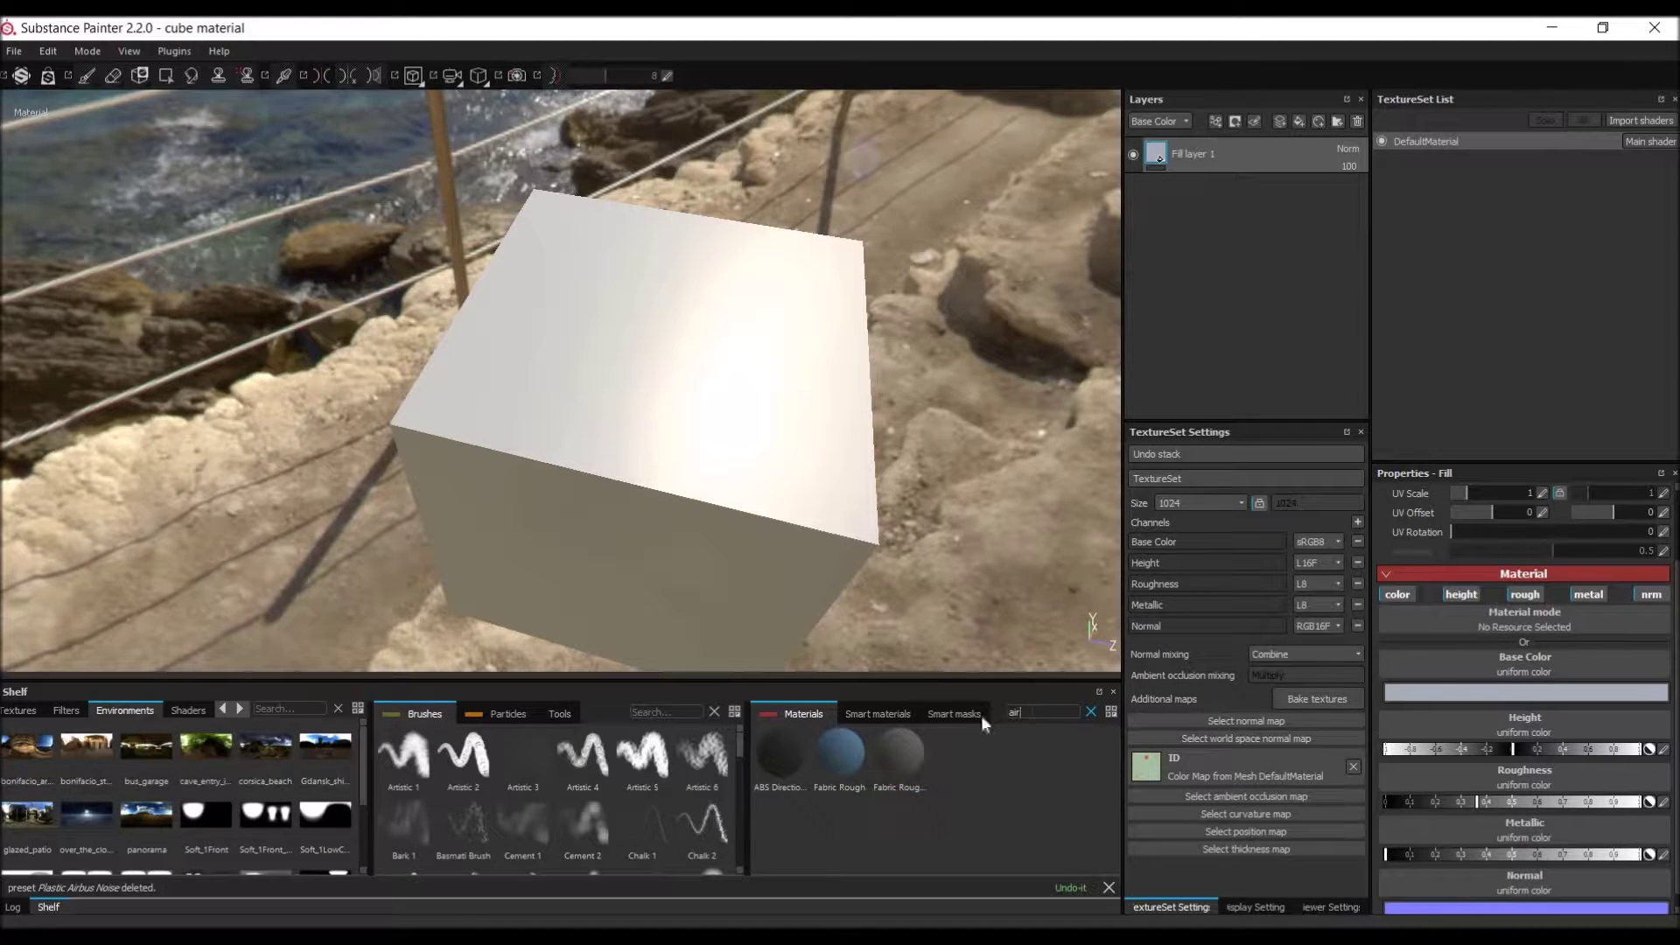
pyautogui.click(1090, 712)
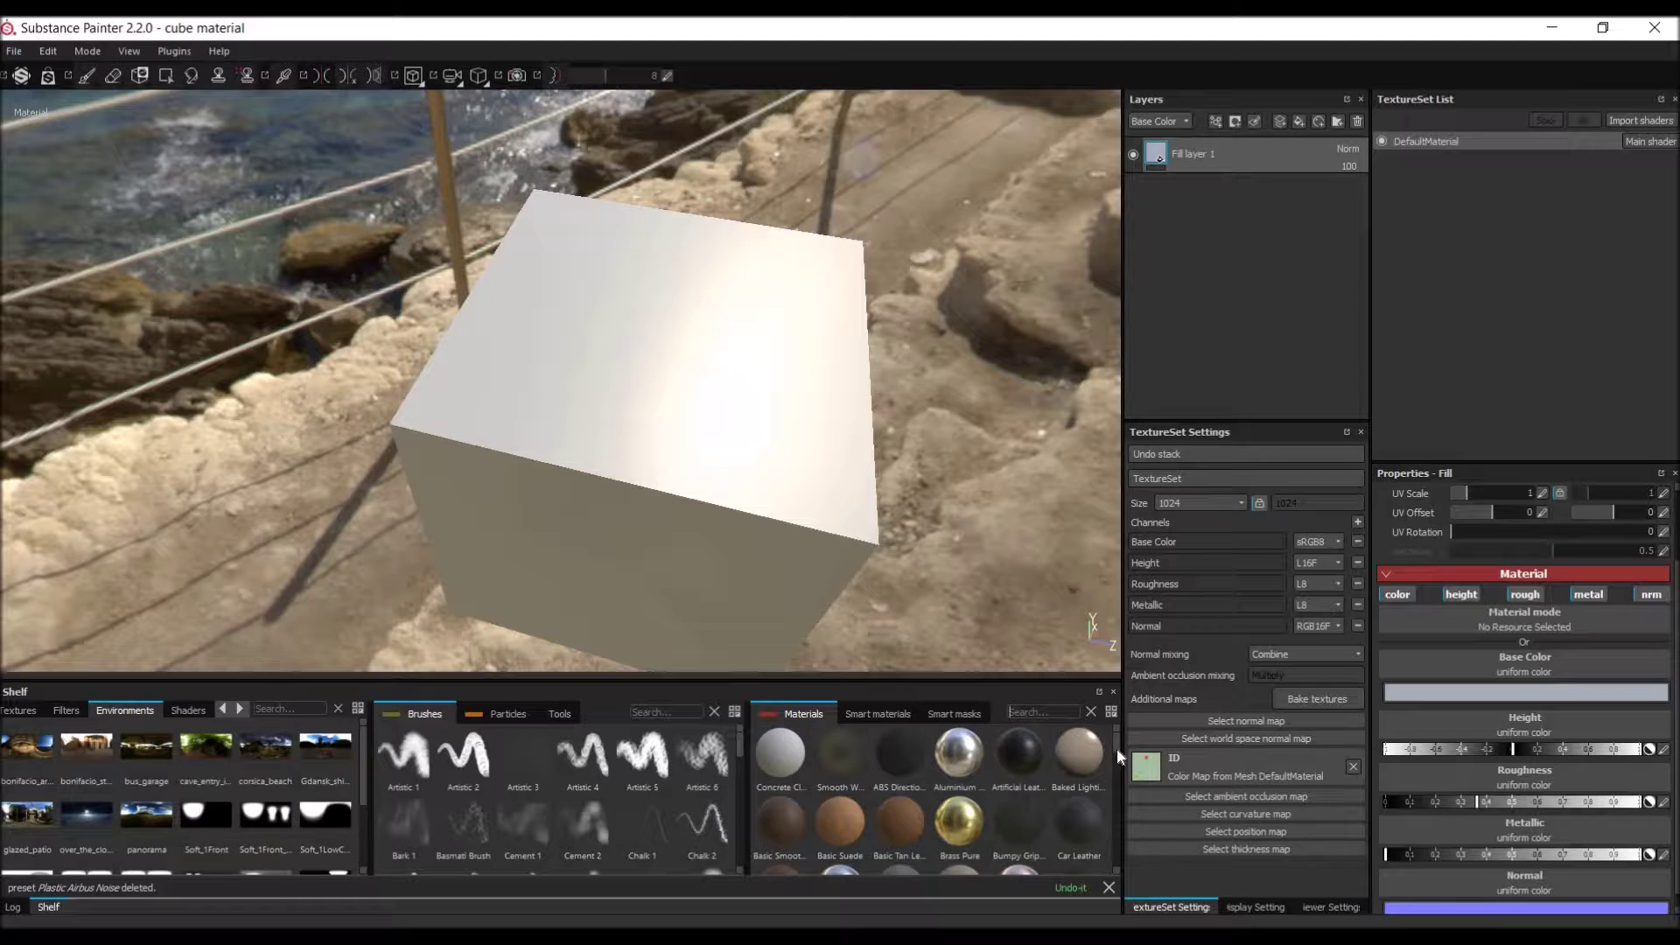
pyautogui.moveTo(1119, 744); pyautogui.dragTo(1116, 796)
# Step: Find the 'new' preset on the shelf and rename it Airbus Panel Gray
pyautogui.click(1041, 712)
pyautogui.write('new')
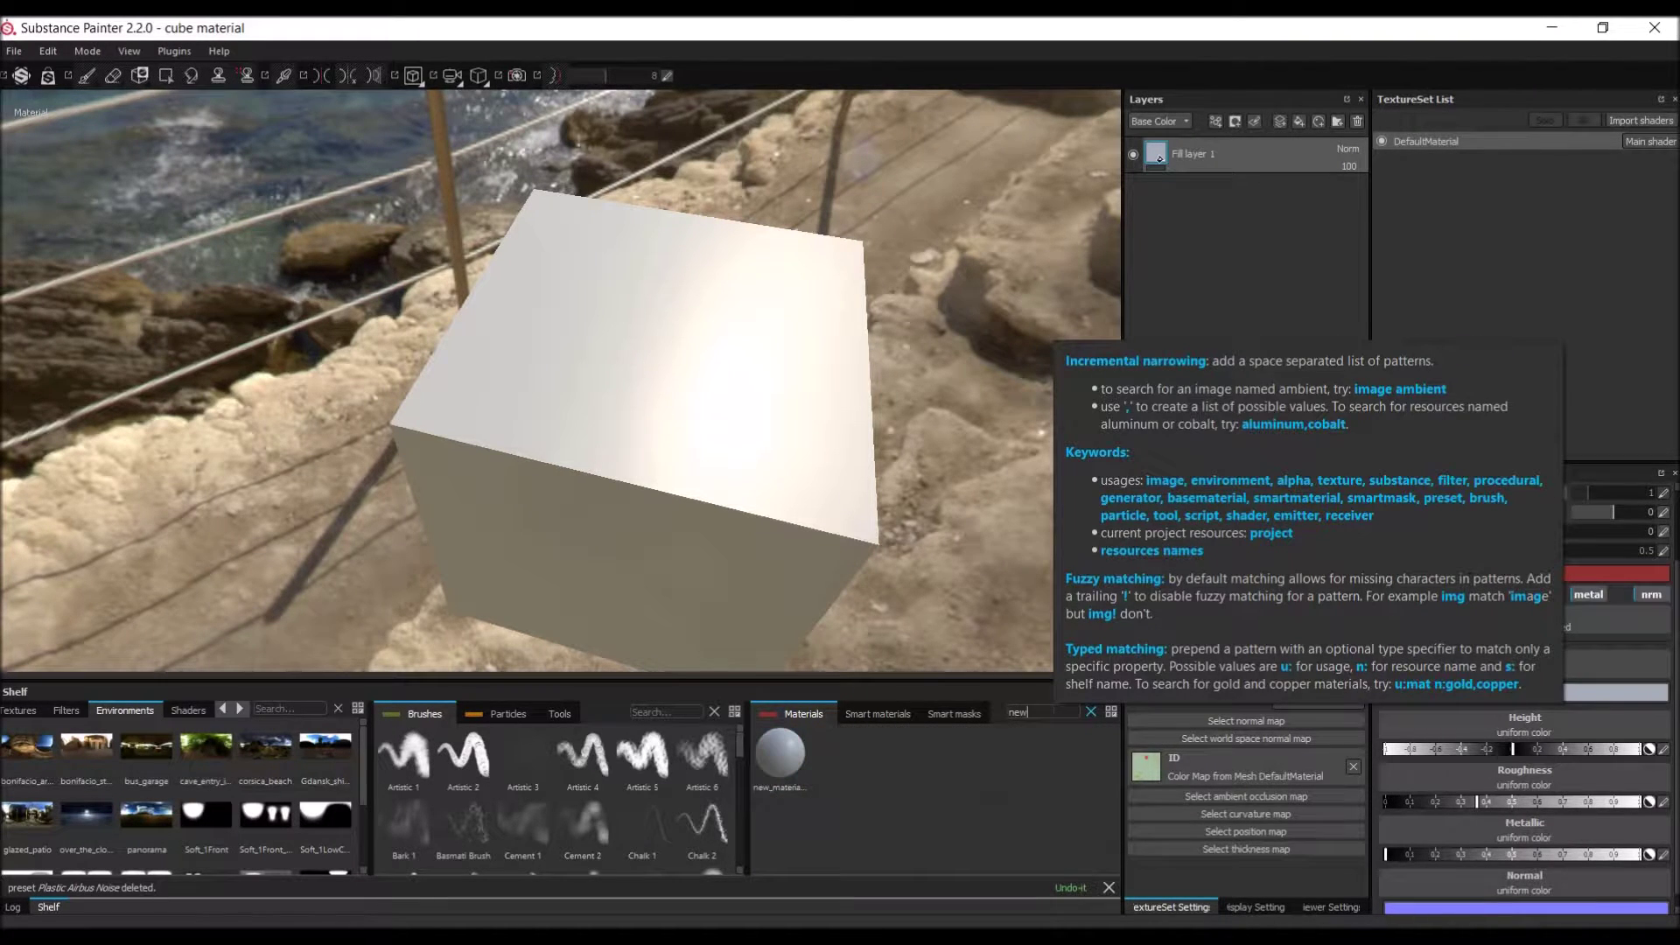
pyautogui.rightClick(784, 758)
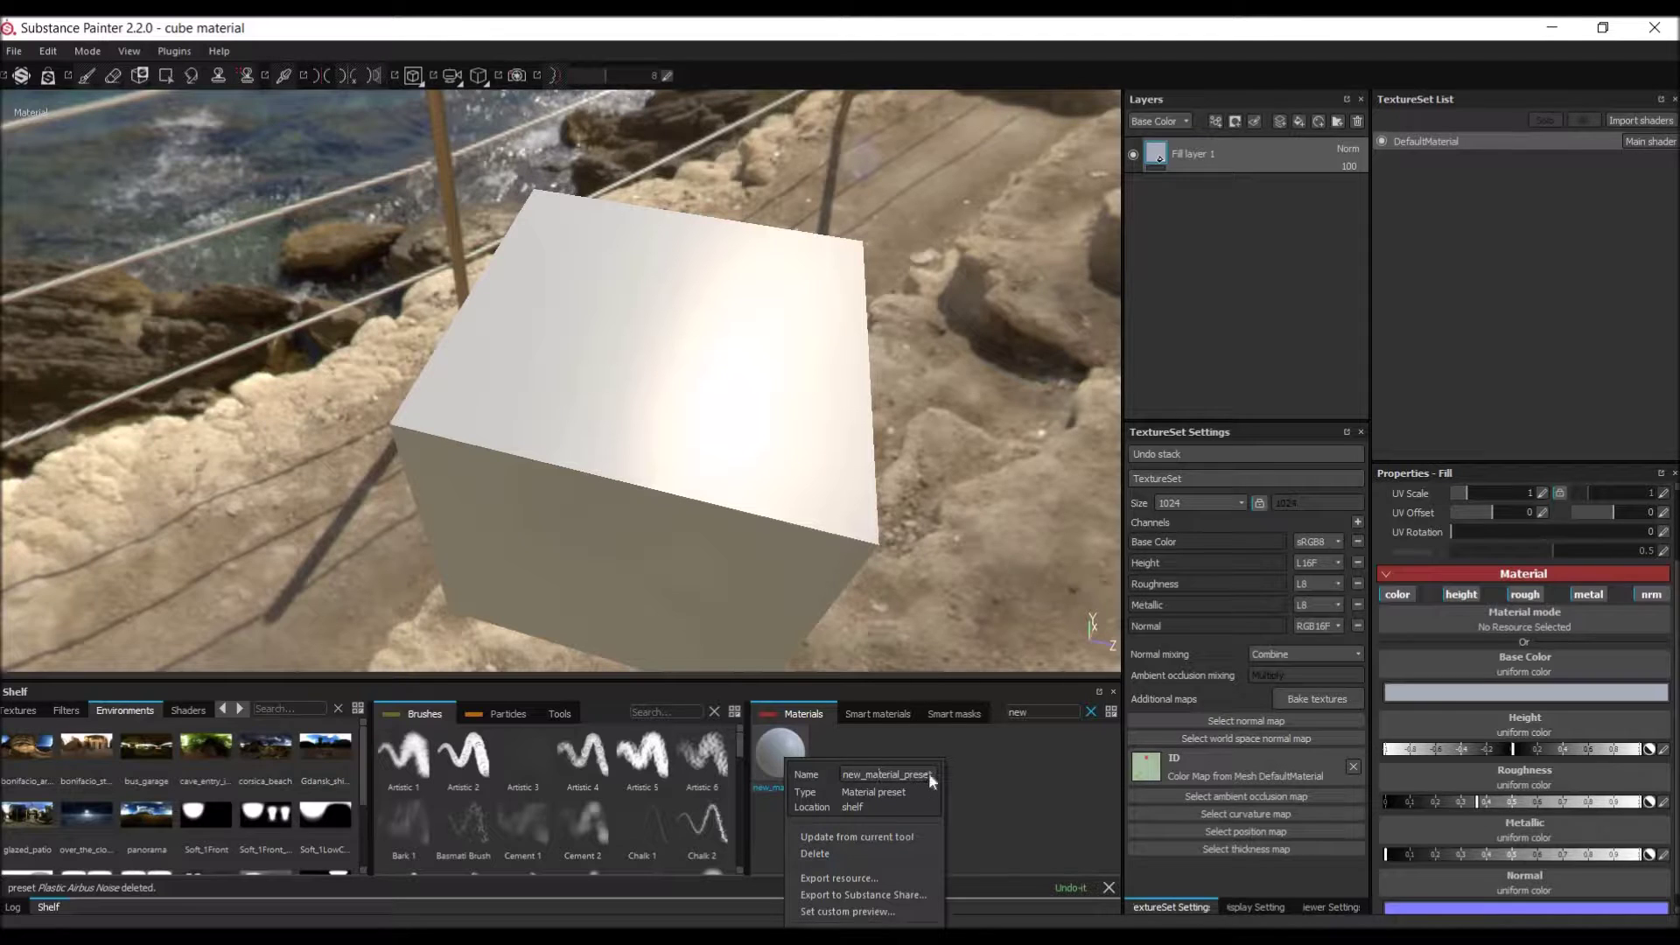
pyautogui.write('k')
pyautogui.press('Return')
pyautogui.click(1032, 778)
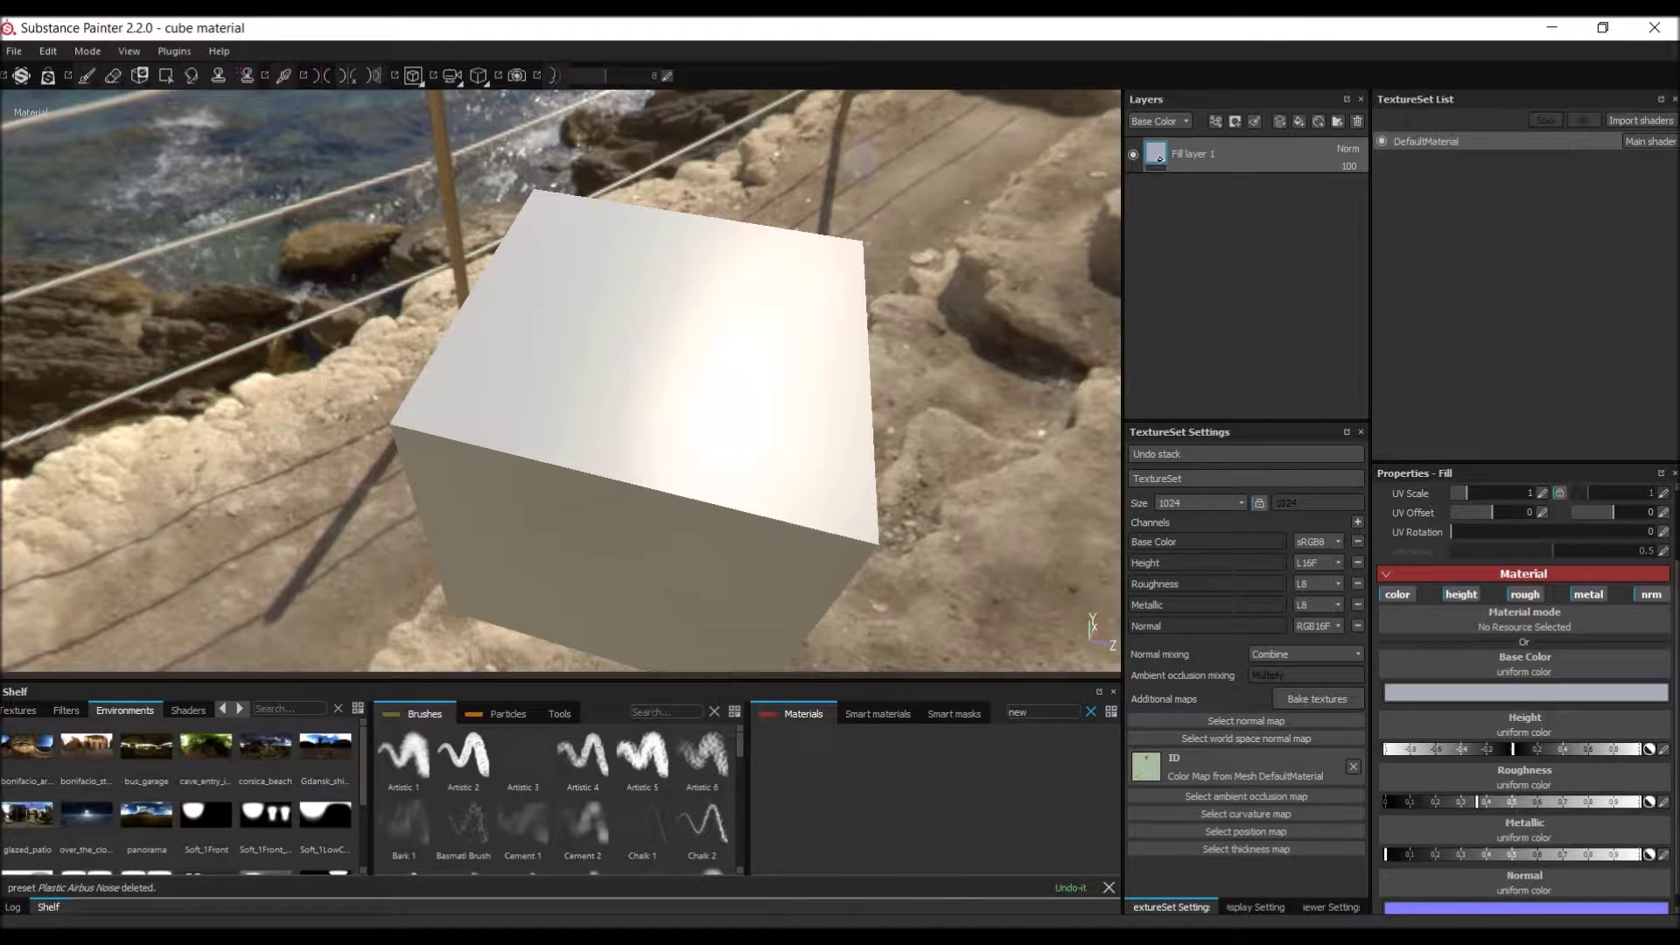
# Step: Search the shelf for 'airb', check the ENG 1 photo, and add another fill layer
pyautogui.press('BackSpace')
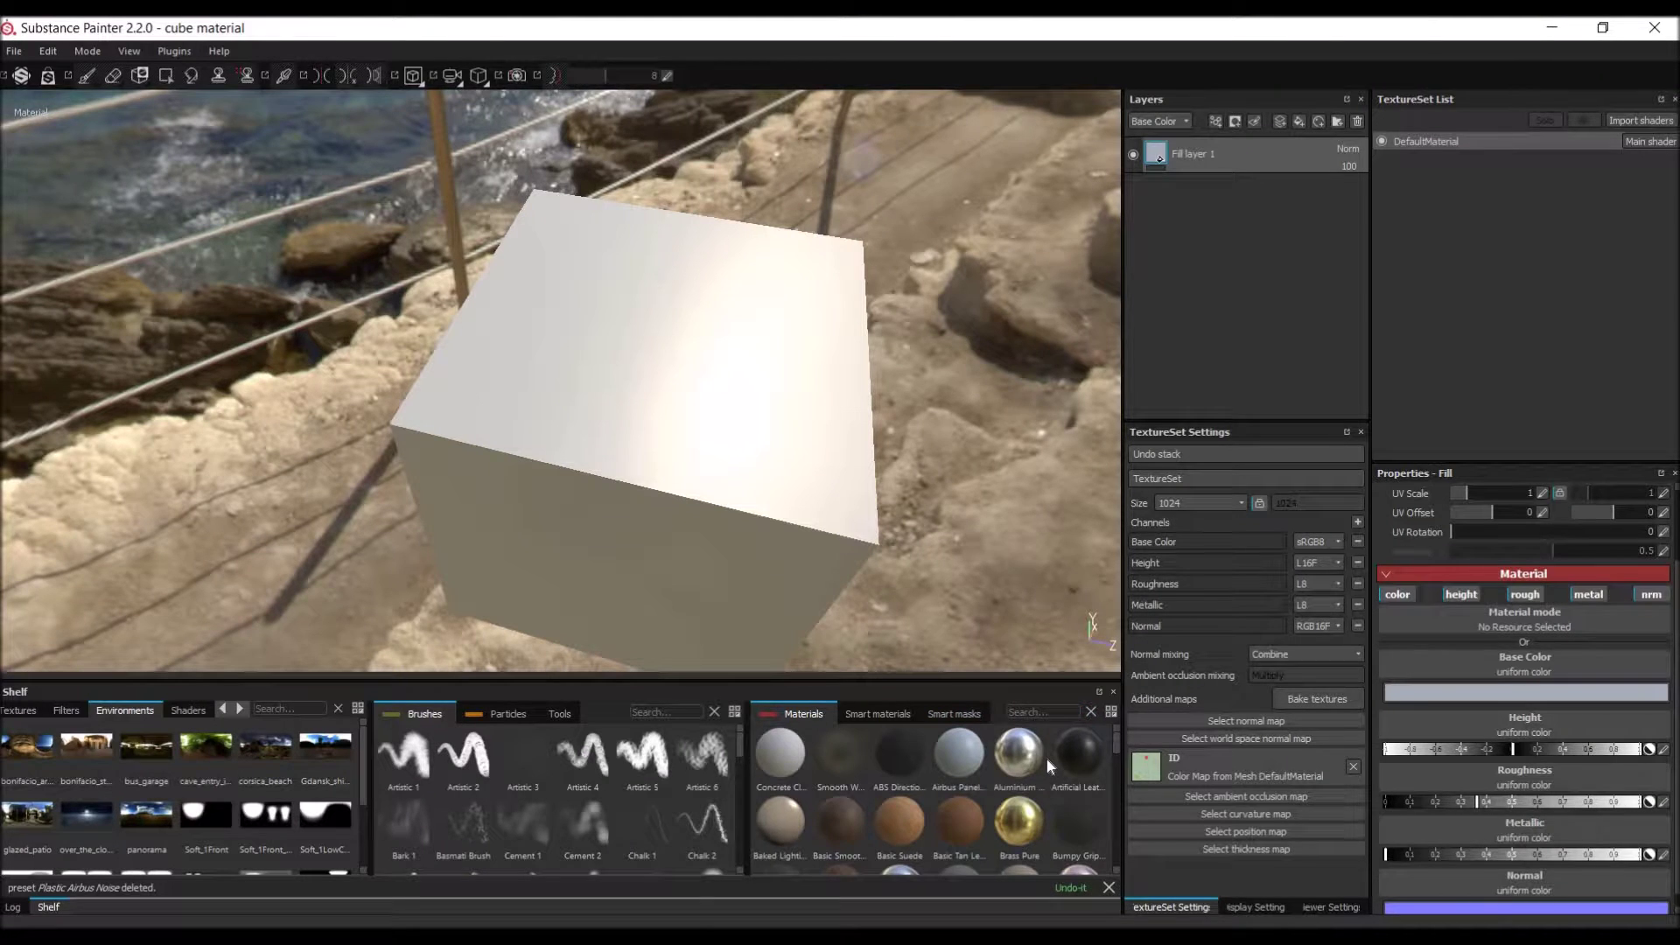
pyautogui.write('air')
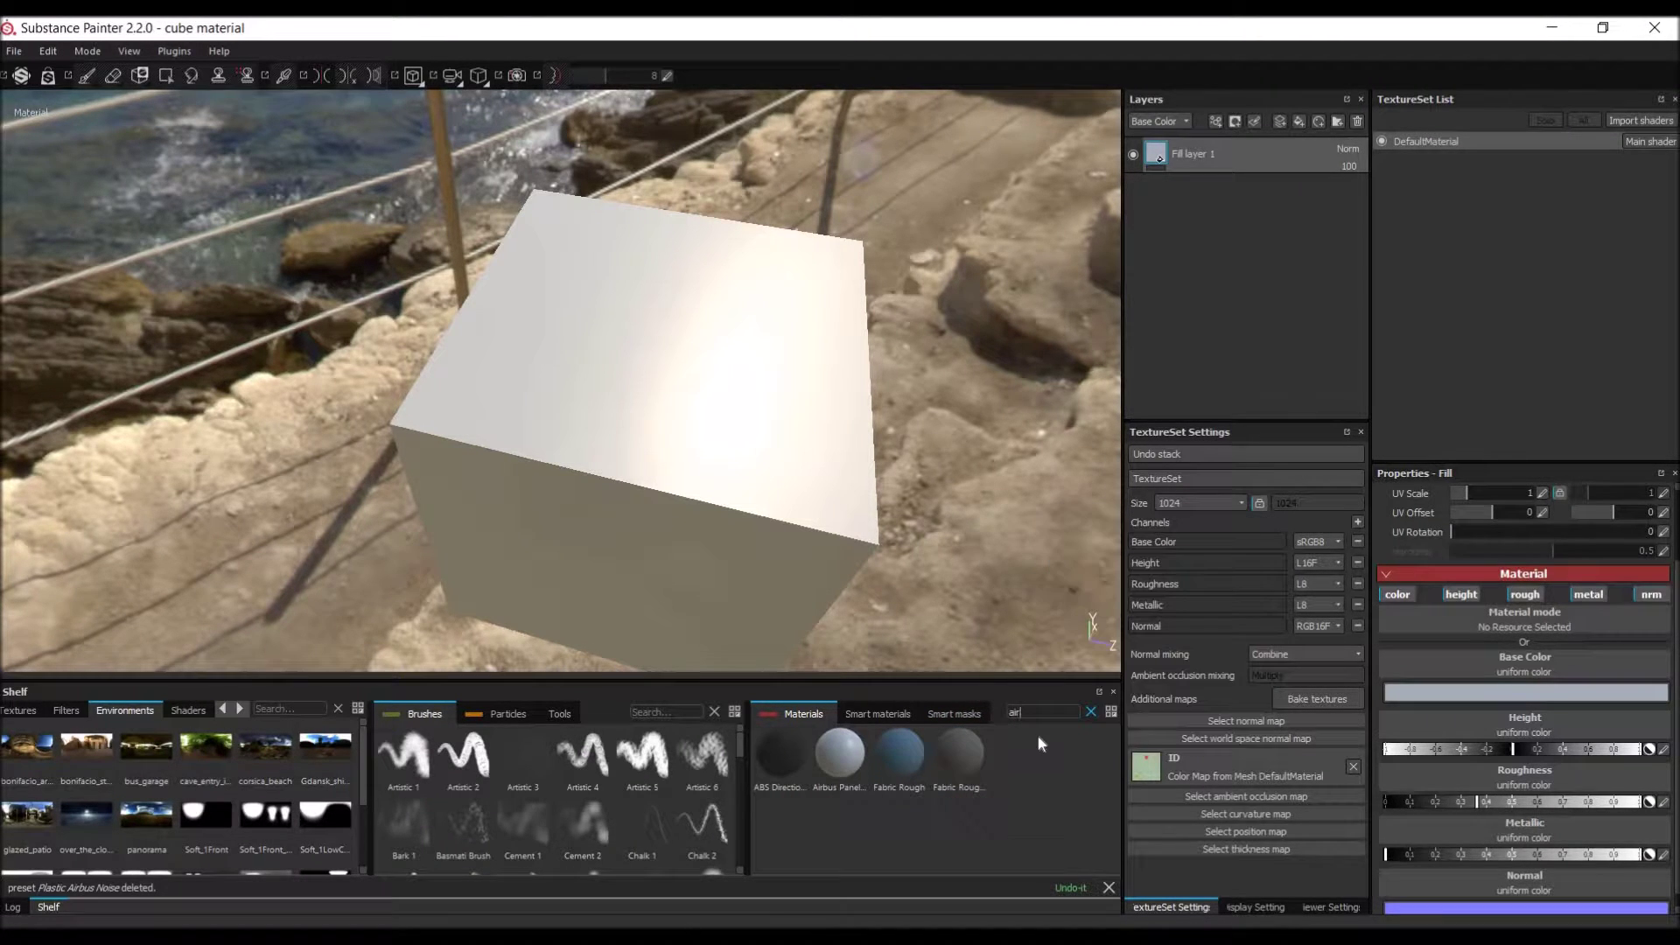
pyautogui.write('b')
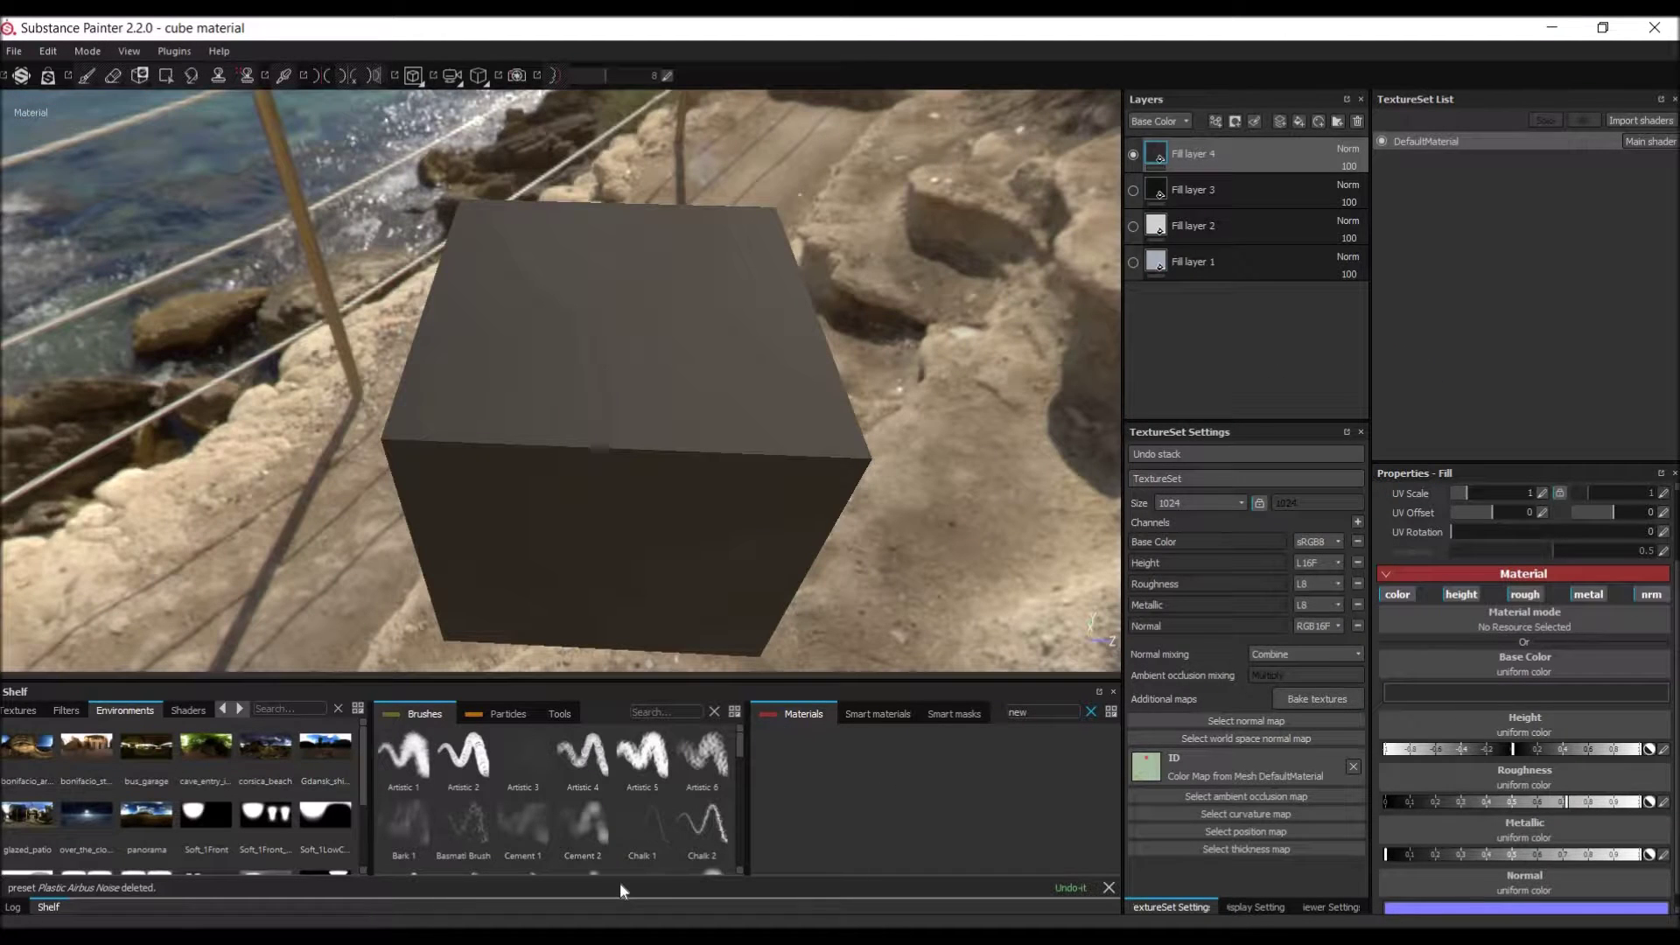
pyautogui.hotkey('alt', 'Tab')
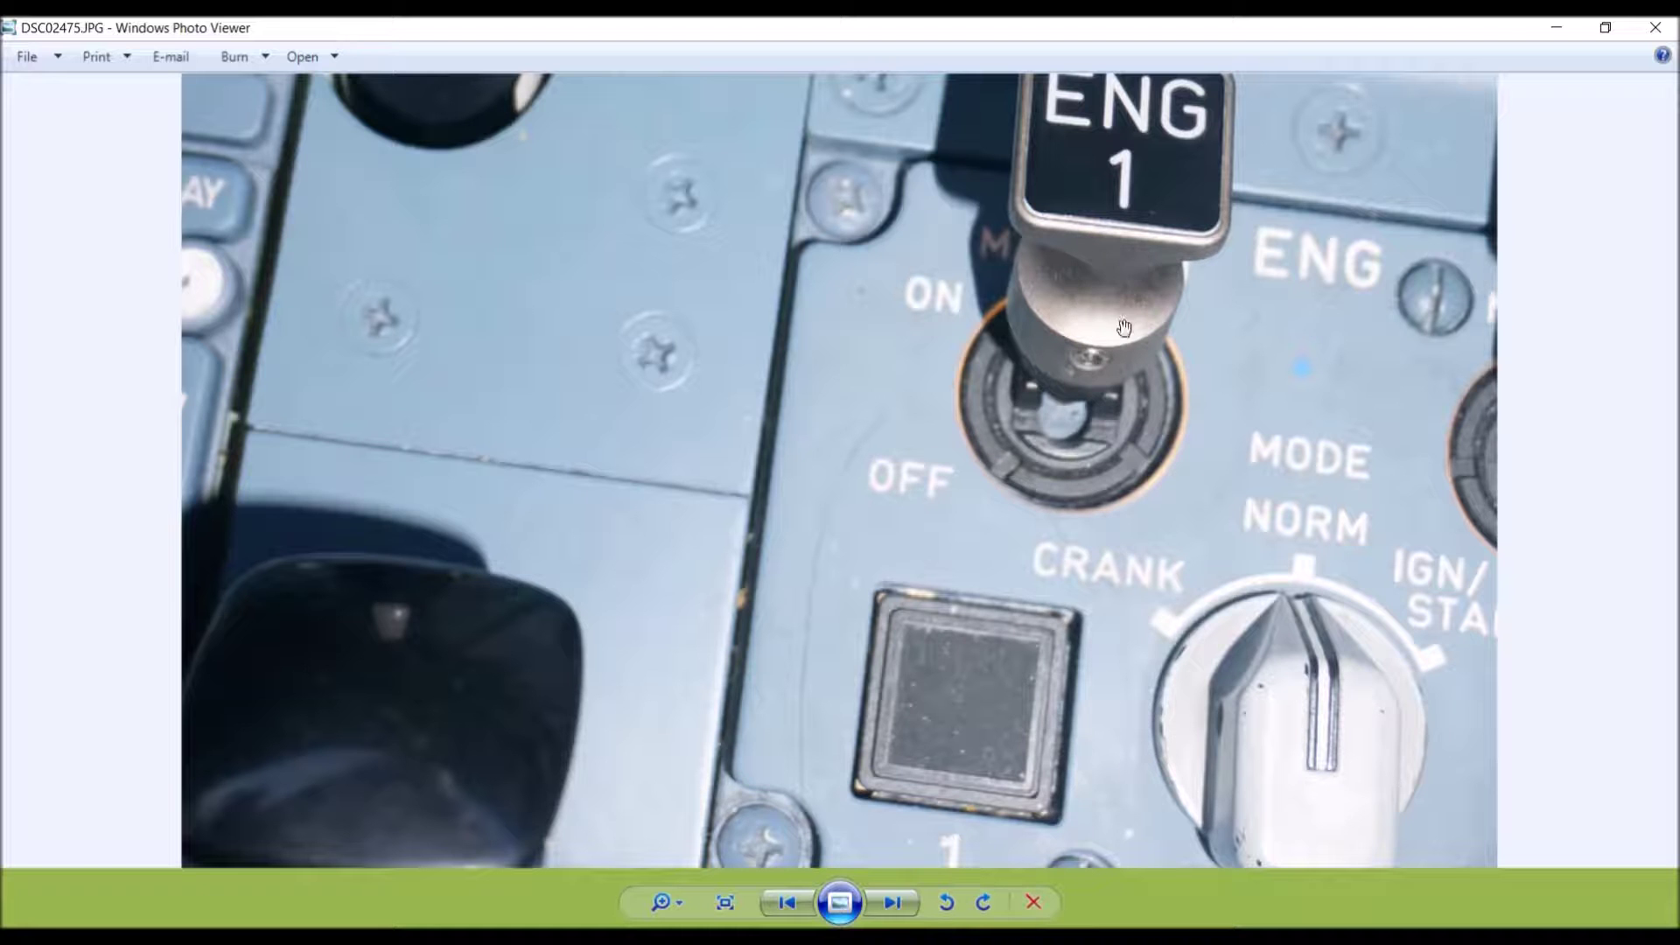
pyautogui.scroll(5, 1103, 314)
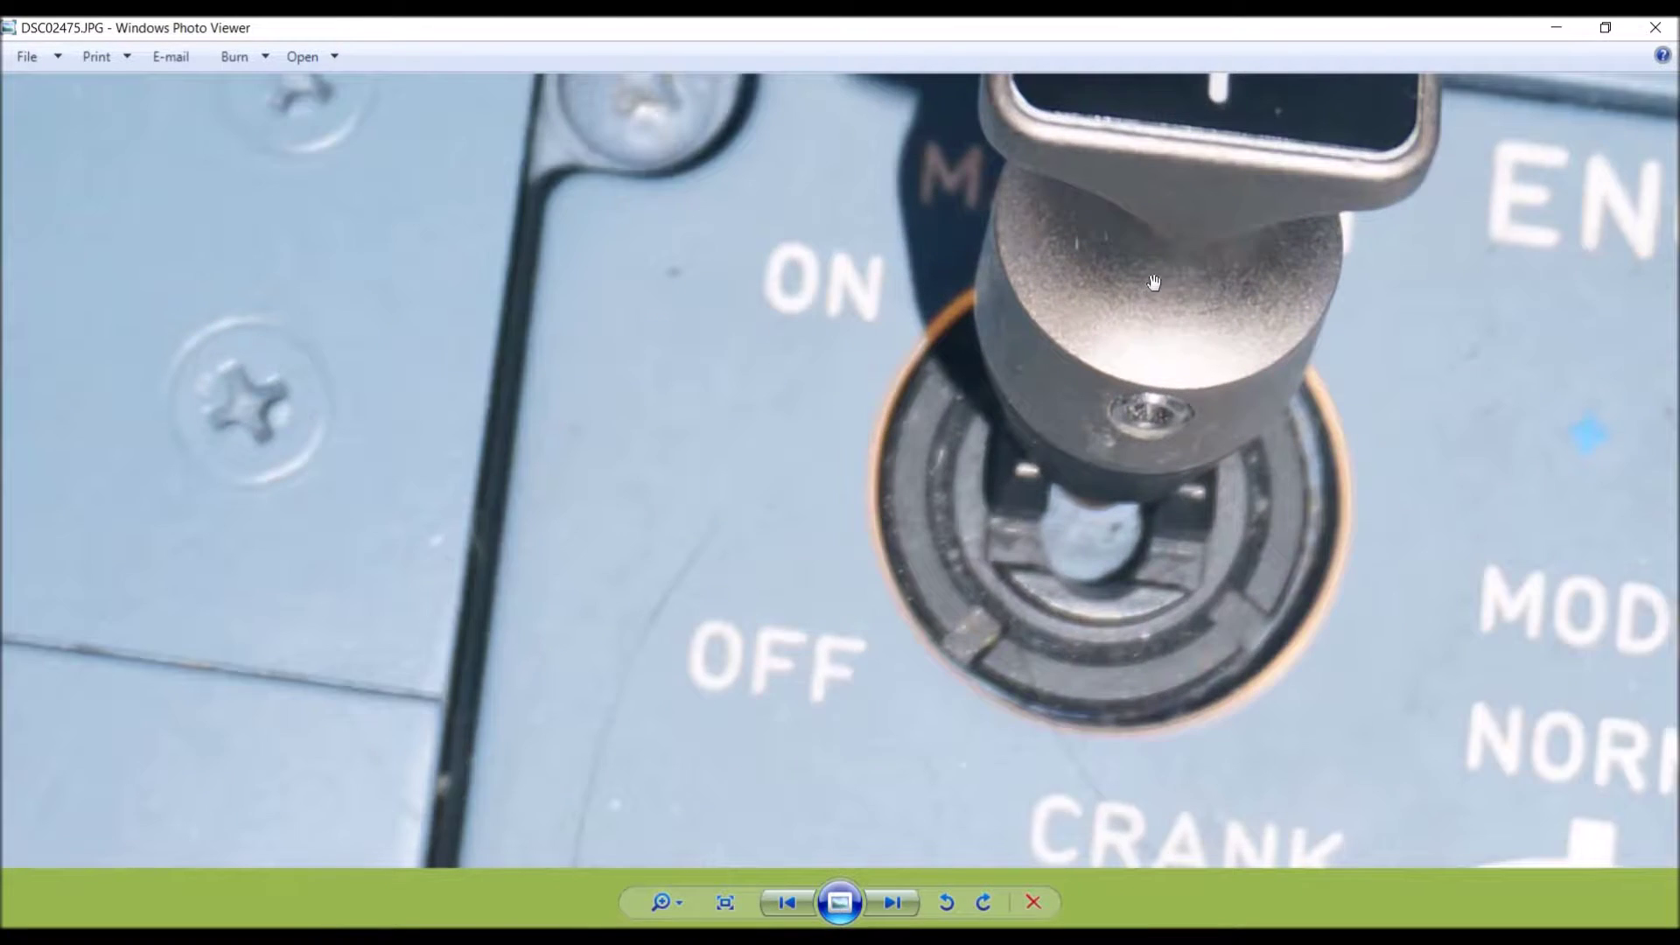
pyautogui.scroll(-3, 1102, 454)
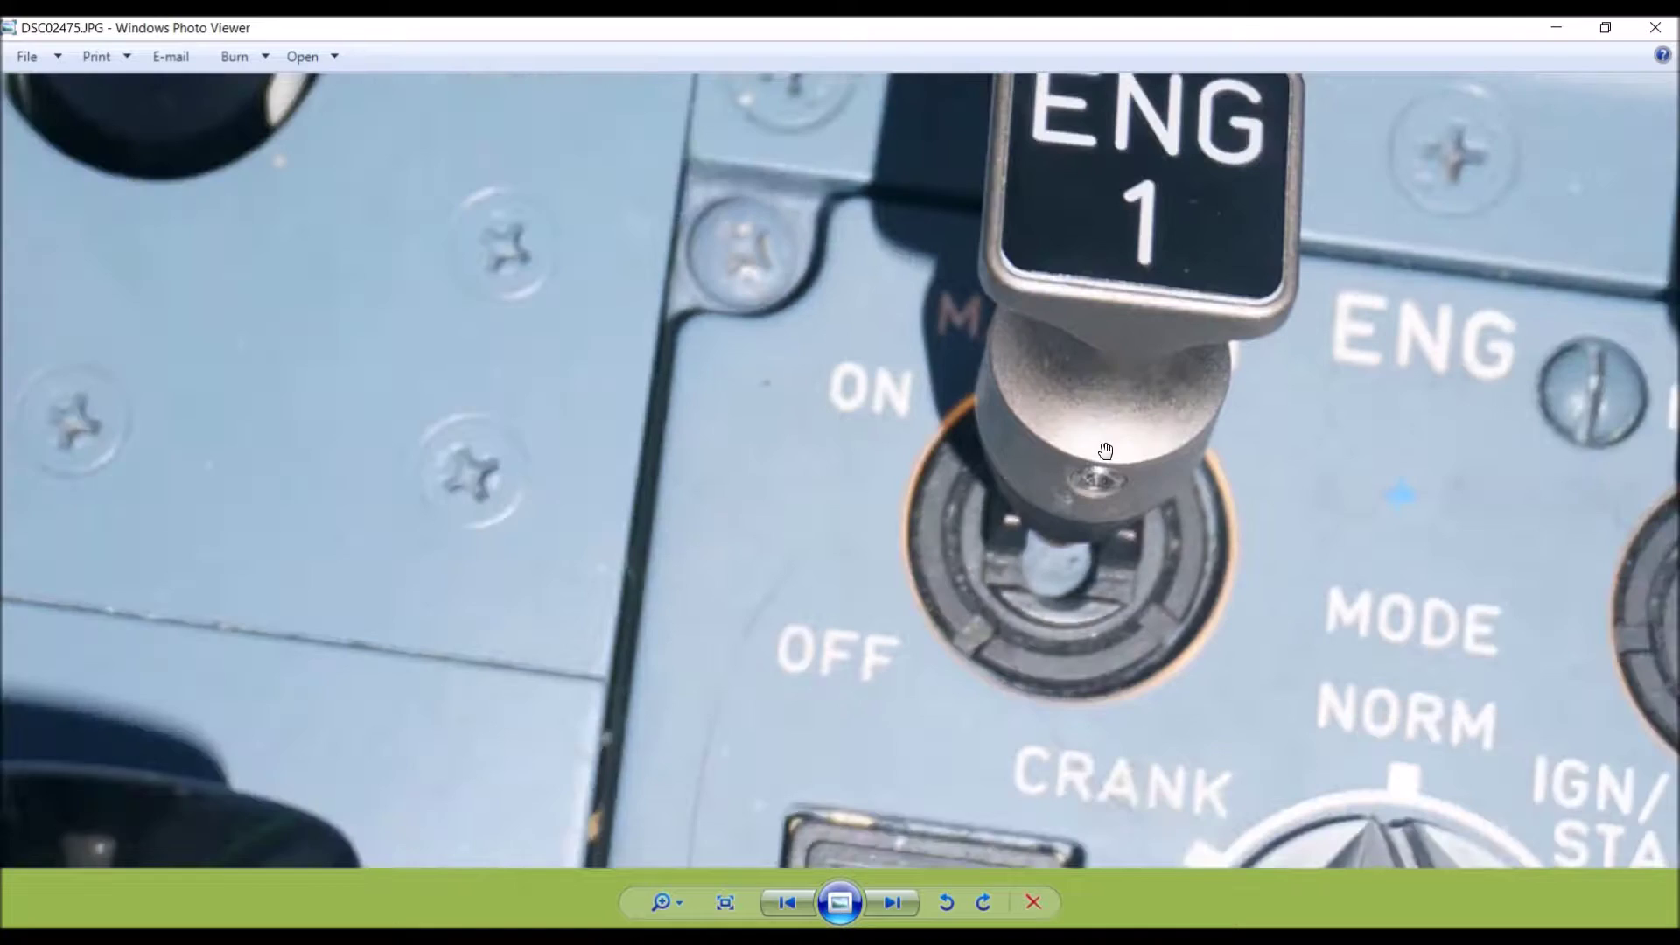
pyautogui.hotkey('alt', 'Tab')
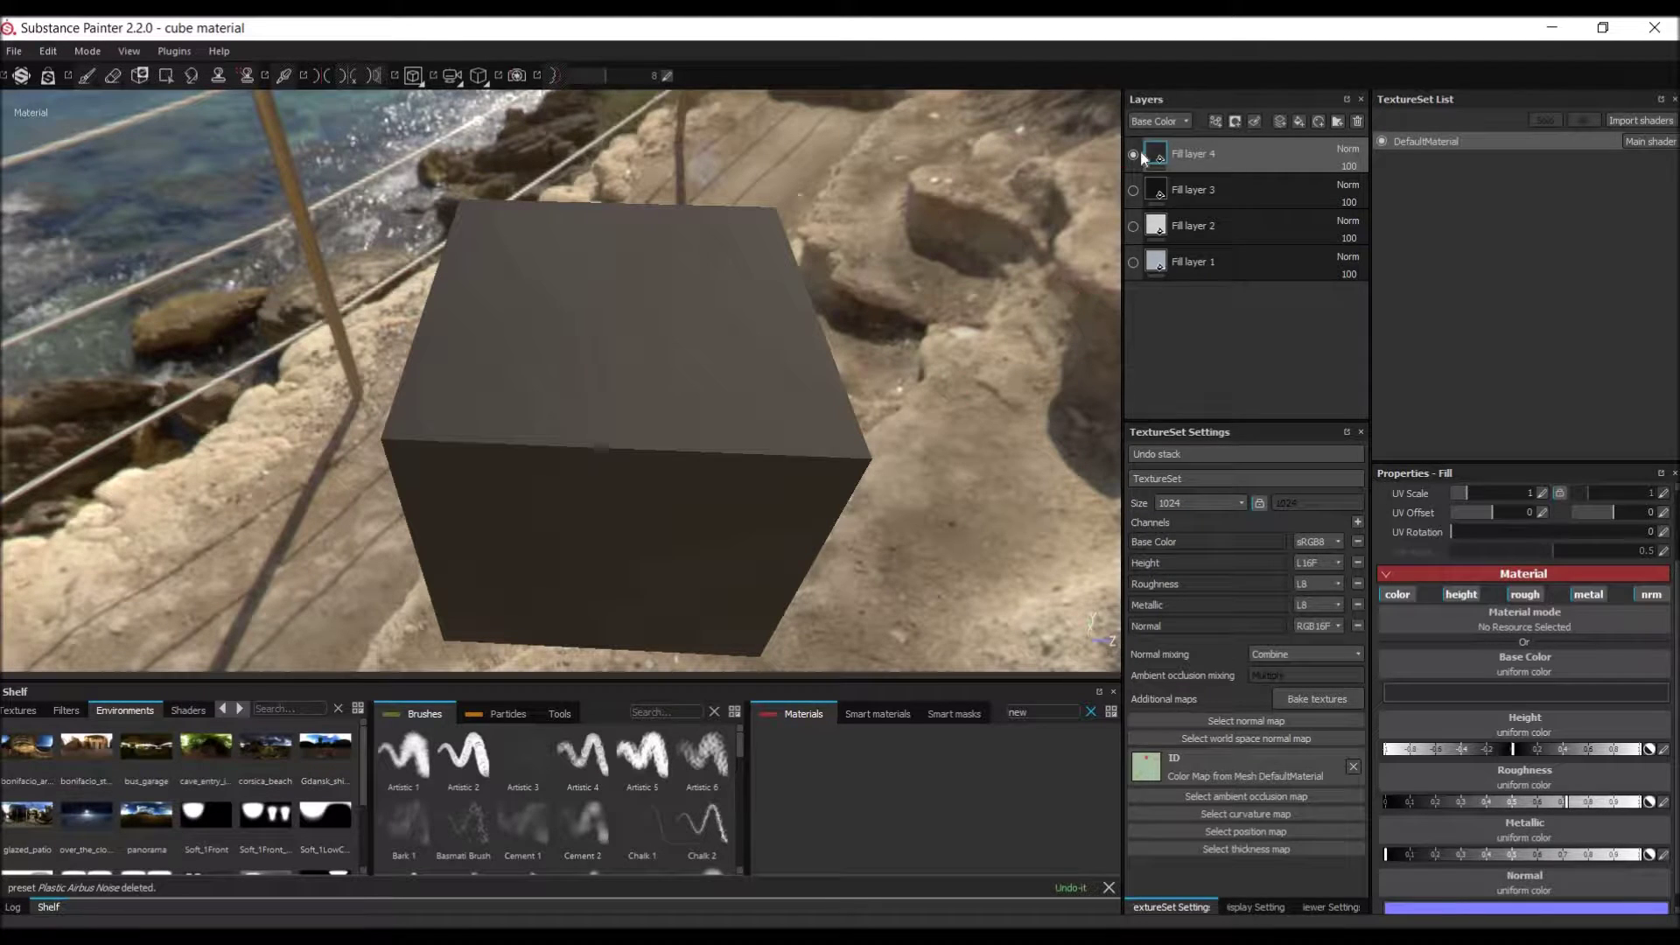
pyautogui.click(1303, 122)
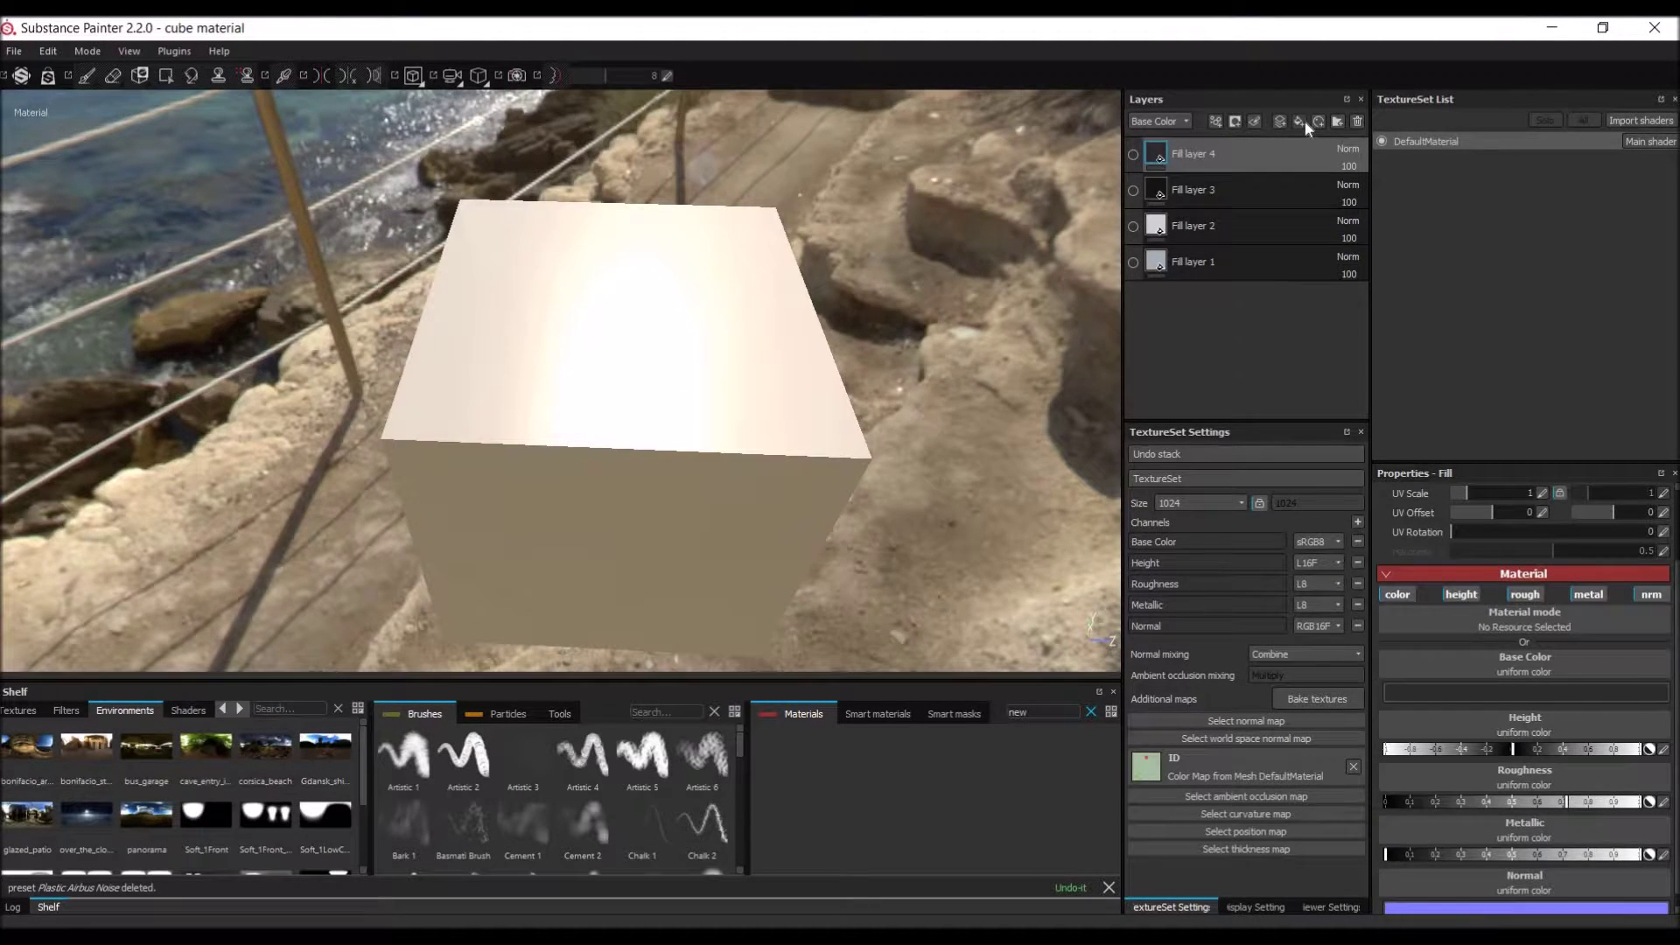
# Step: Make the new fill dark gray 0.193, fully metallic, with roughness about 0.45
pyautogui.click(1530, 693)
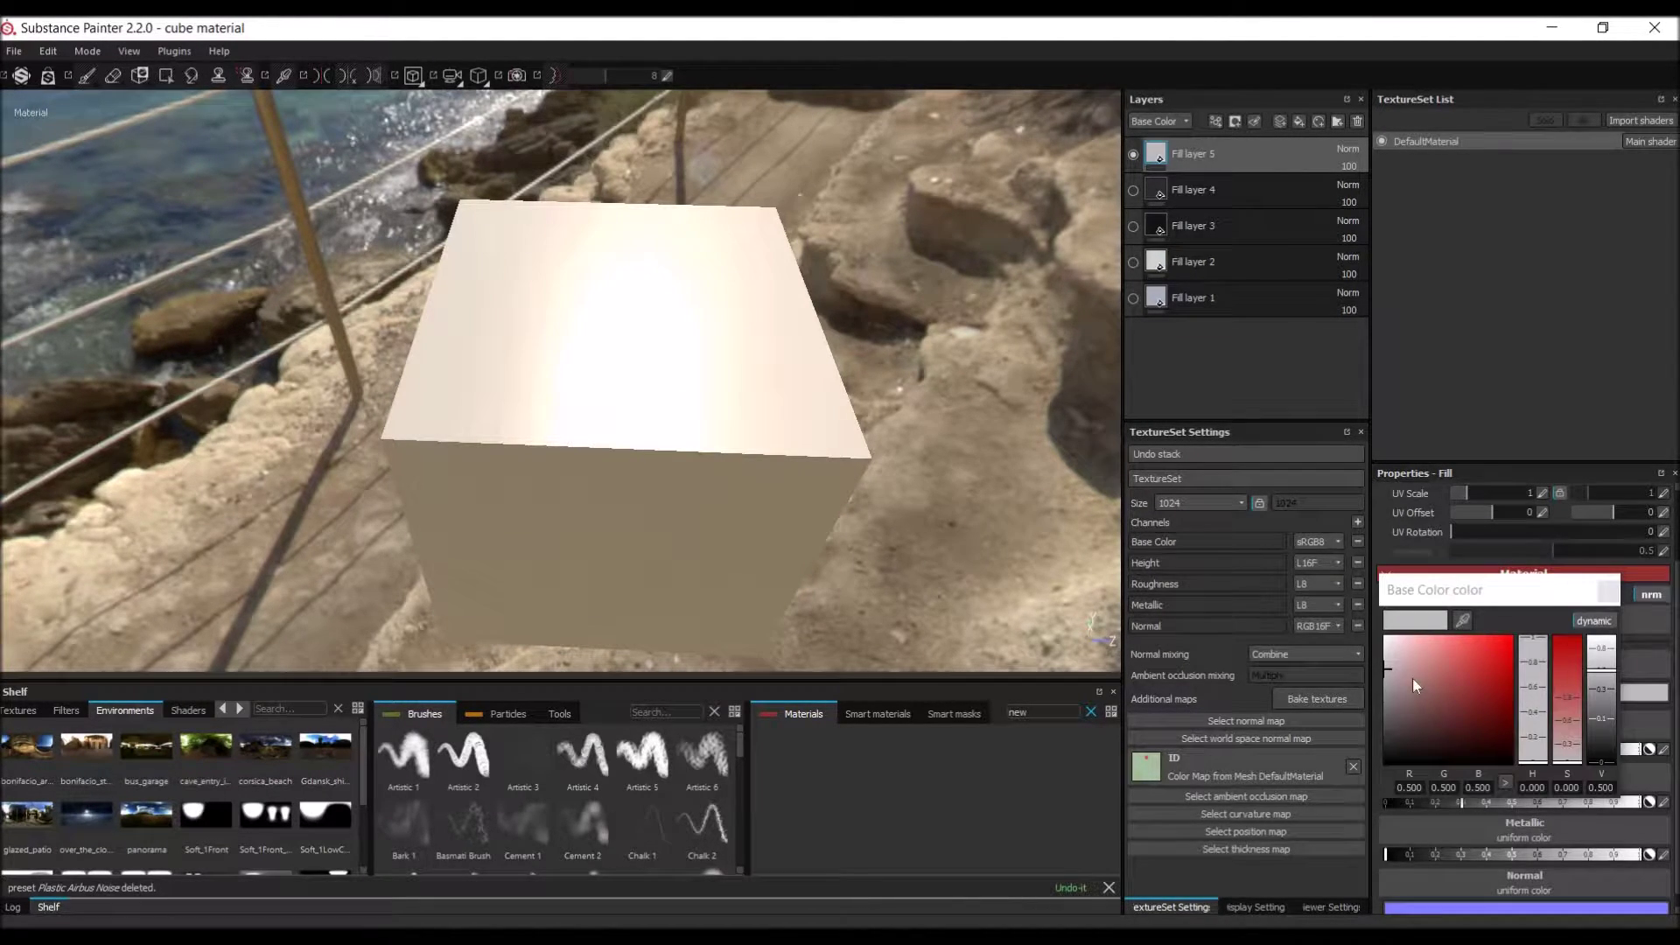
pyautogui.moveTo(1388, 670); pyautogui.dragTo(1382, 701)
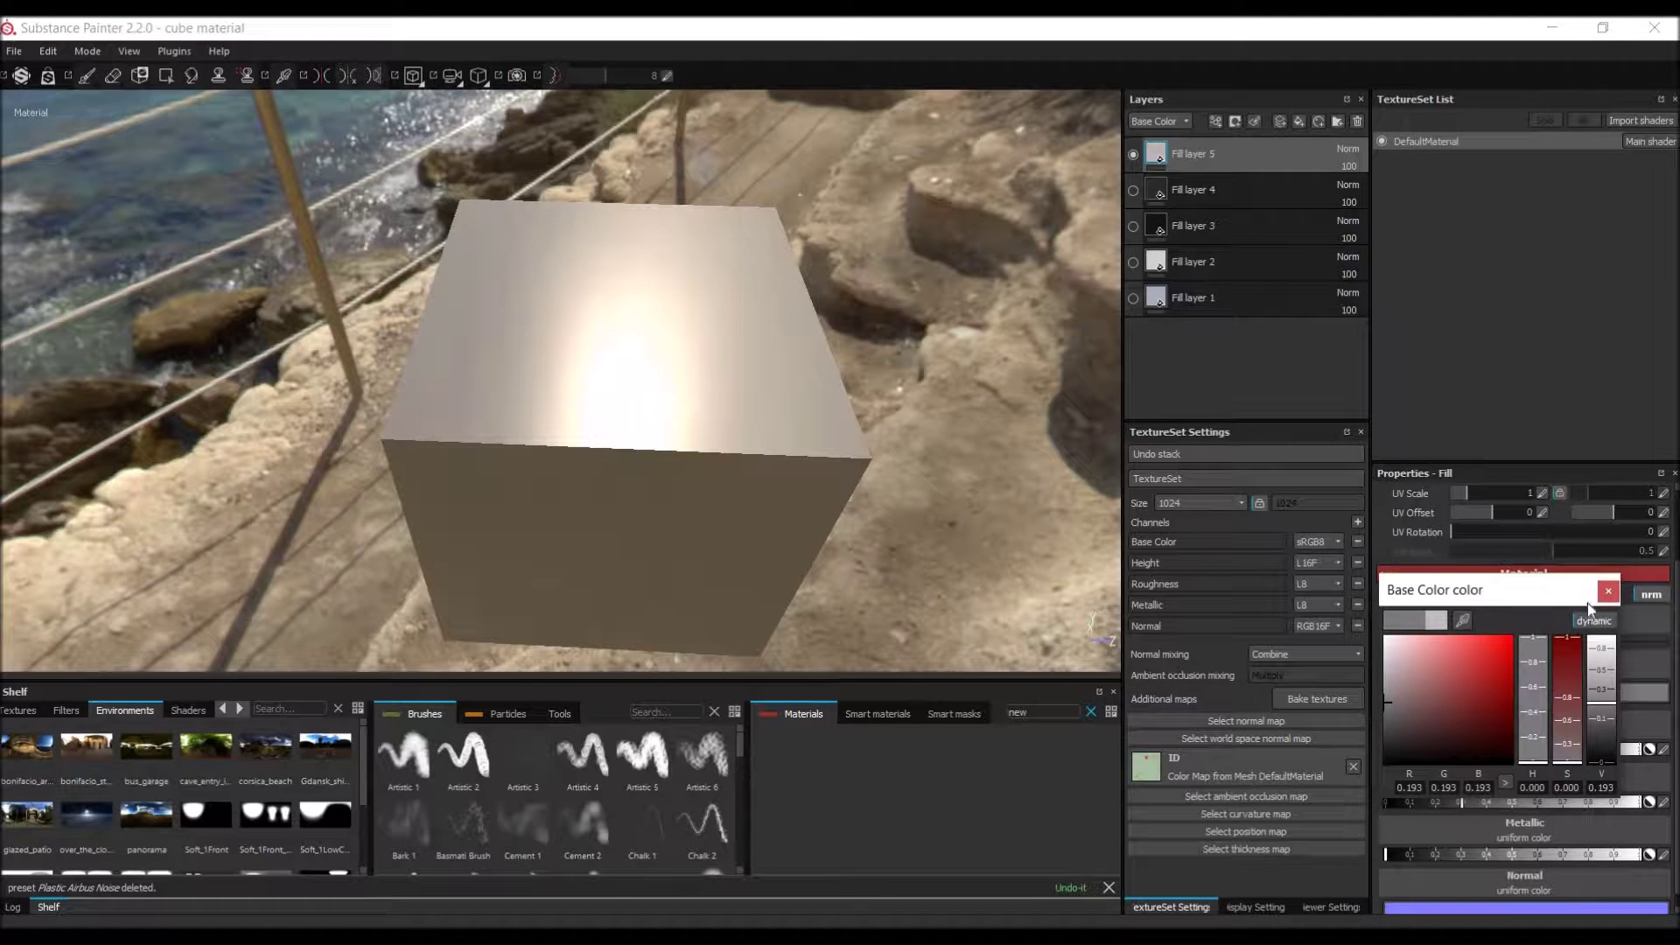
pyautogui.click(1607, 593)
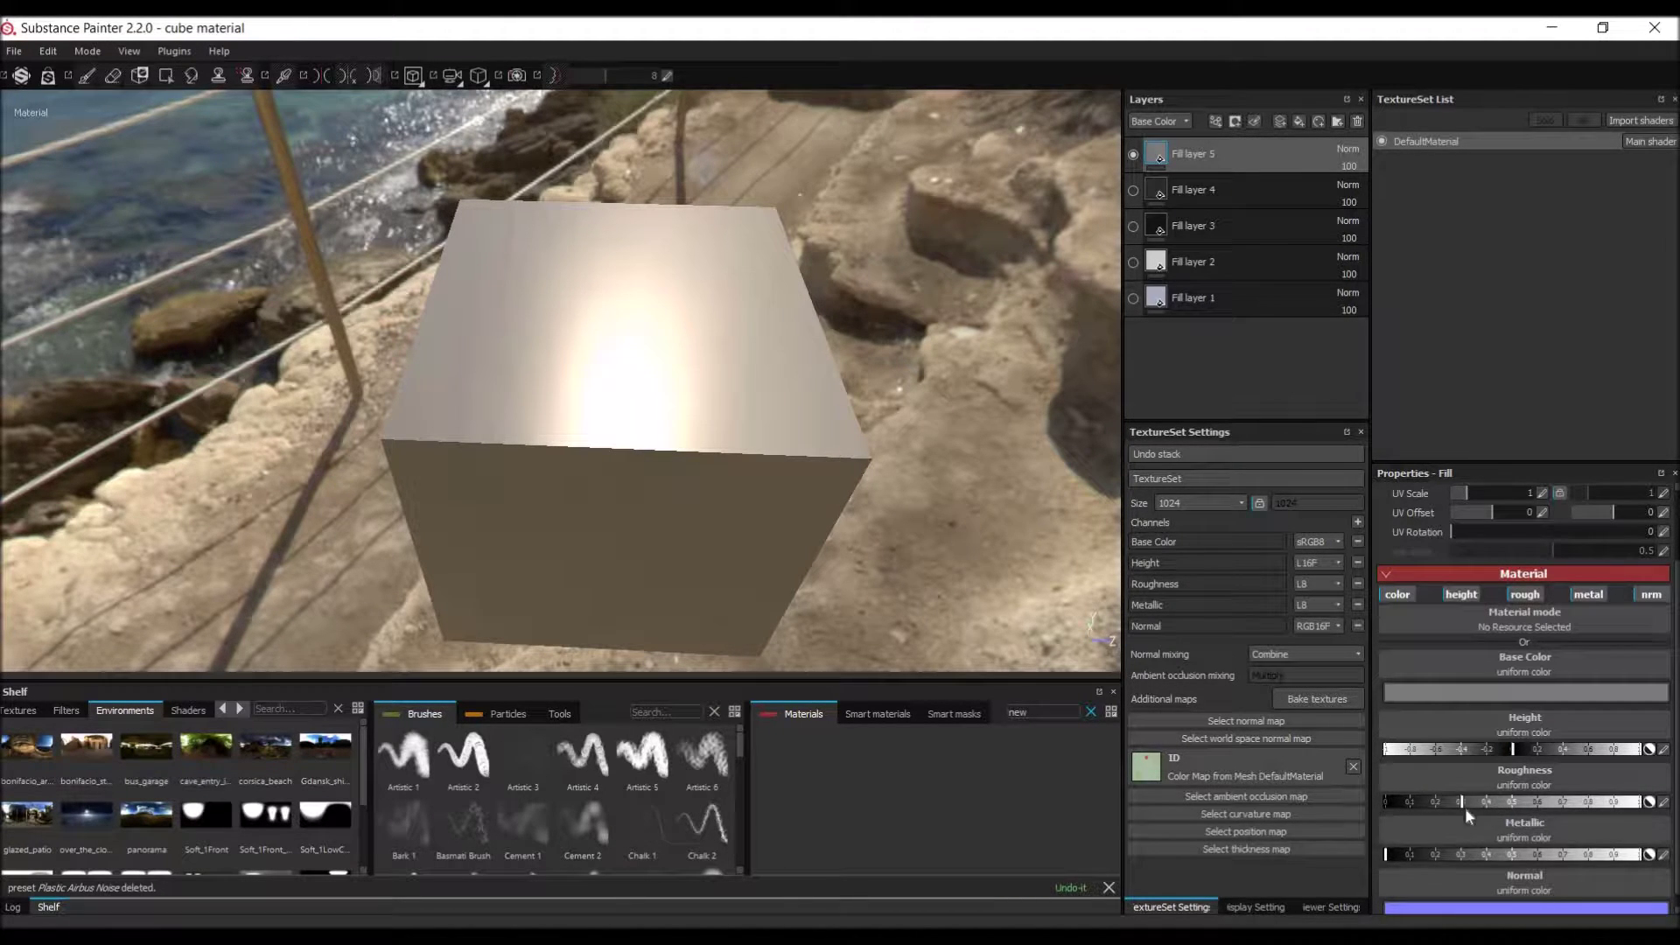
pyautogui.moveTo(1428, 856); pyautogui.dragTo(1638, 854)
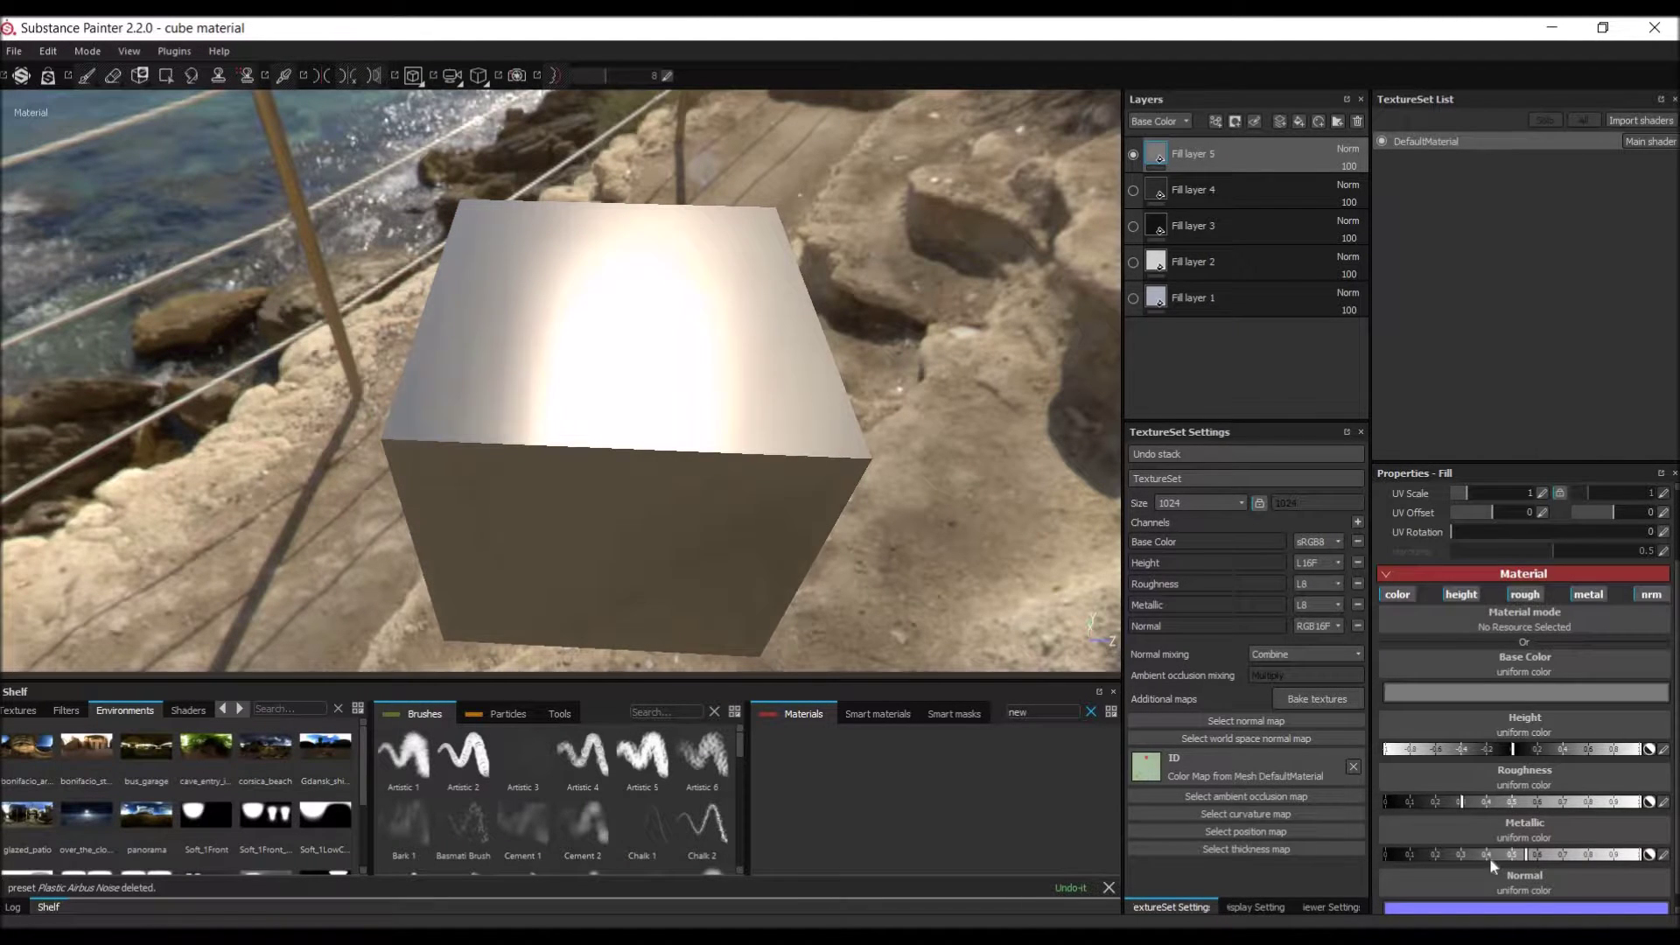
pyautogui.keyDown('alt'); pyautogui.moveTo(753, 431); pyautogui.dragTo(691, 464); pyautogui.keyUp('alt')
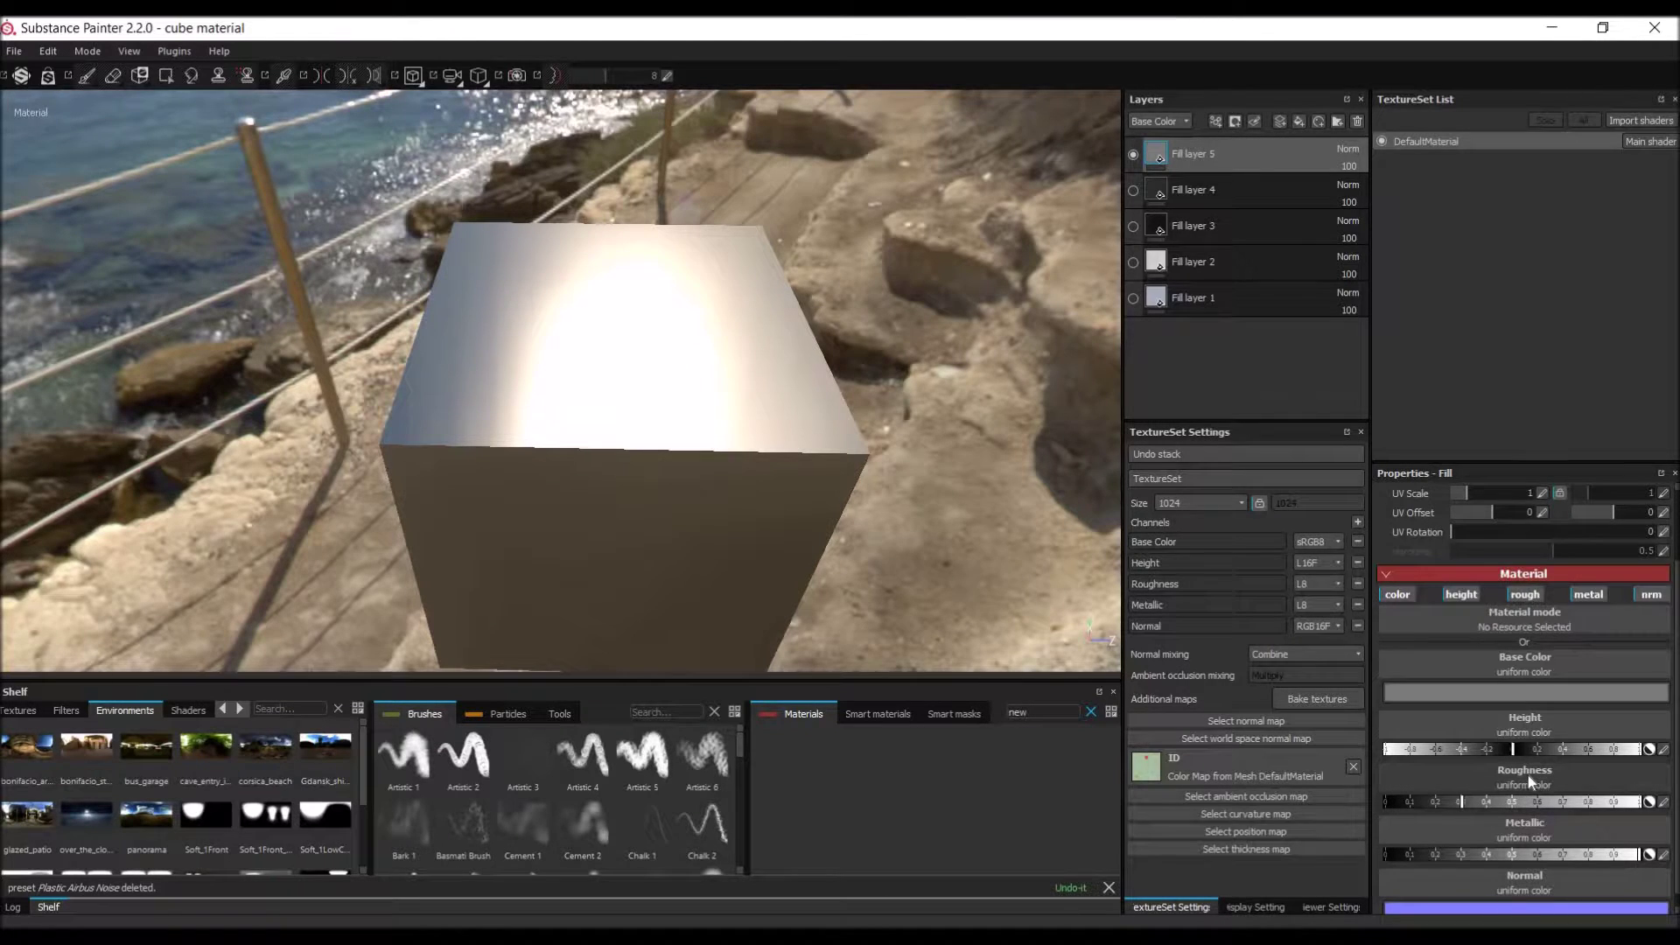
pyautogui.click(1537, 803)
pyautogui.moveTo(1537, 806); pyautogui.dragTo(1478, 805)
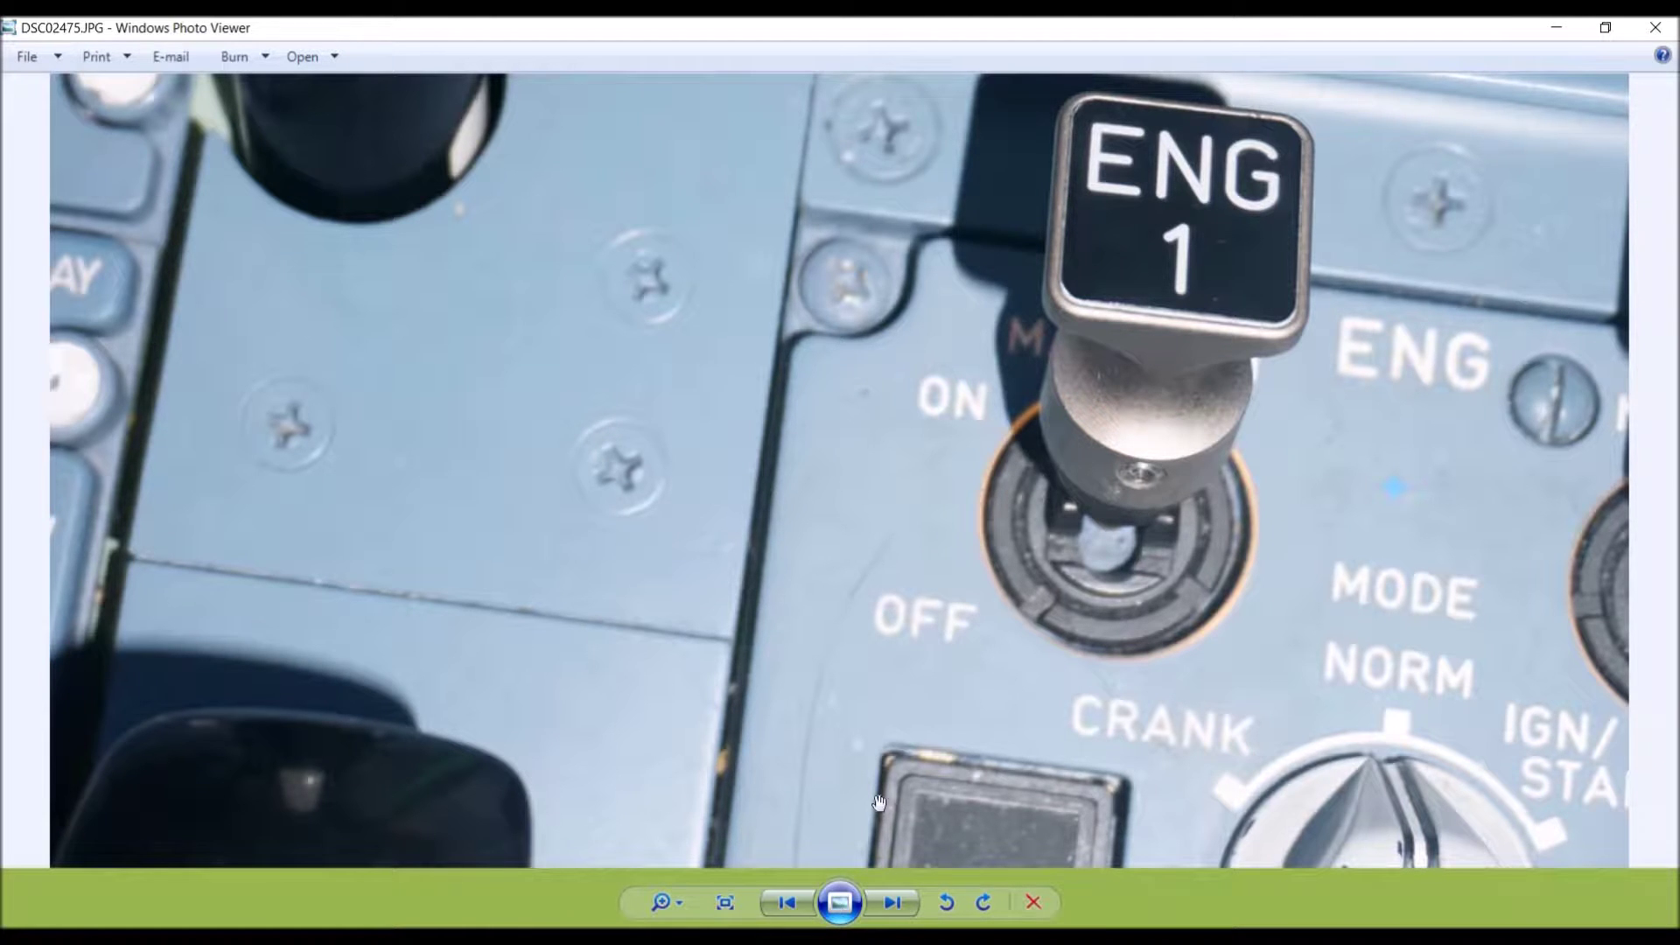
# Step: Return to Substance Painter, orbit the cube, and compare it with the ENG 1 photo
pyautogui.moveTo(721, 940)
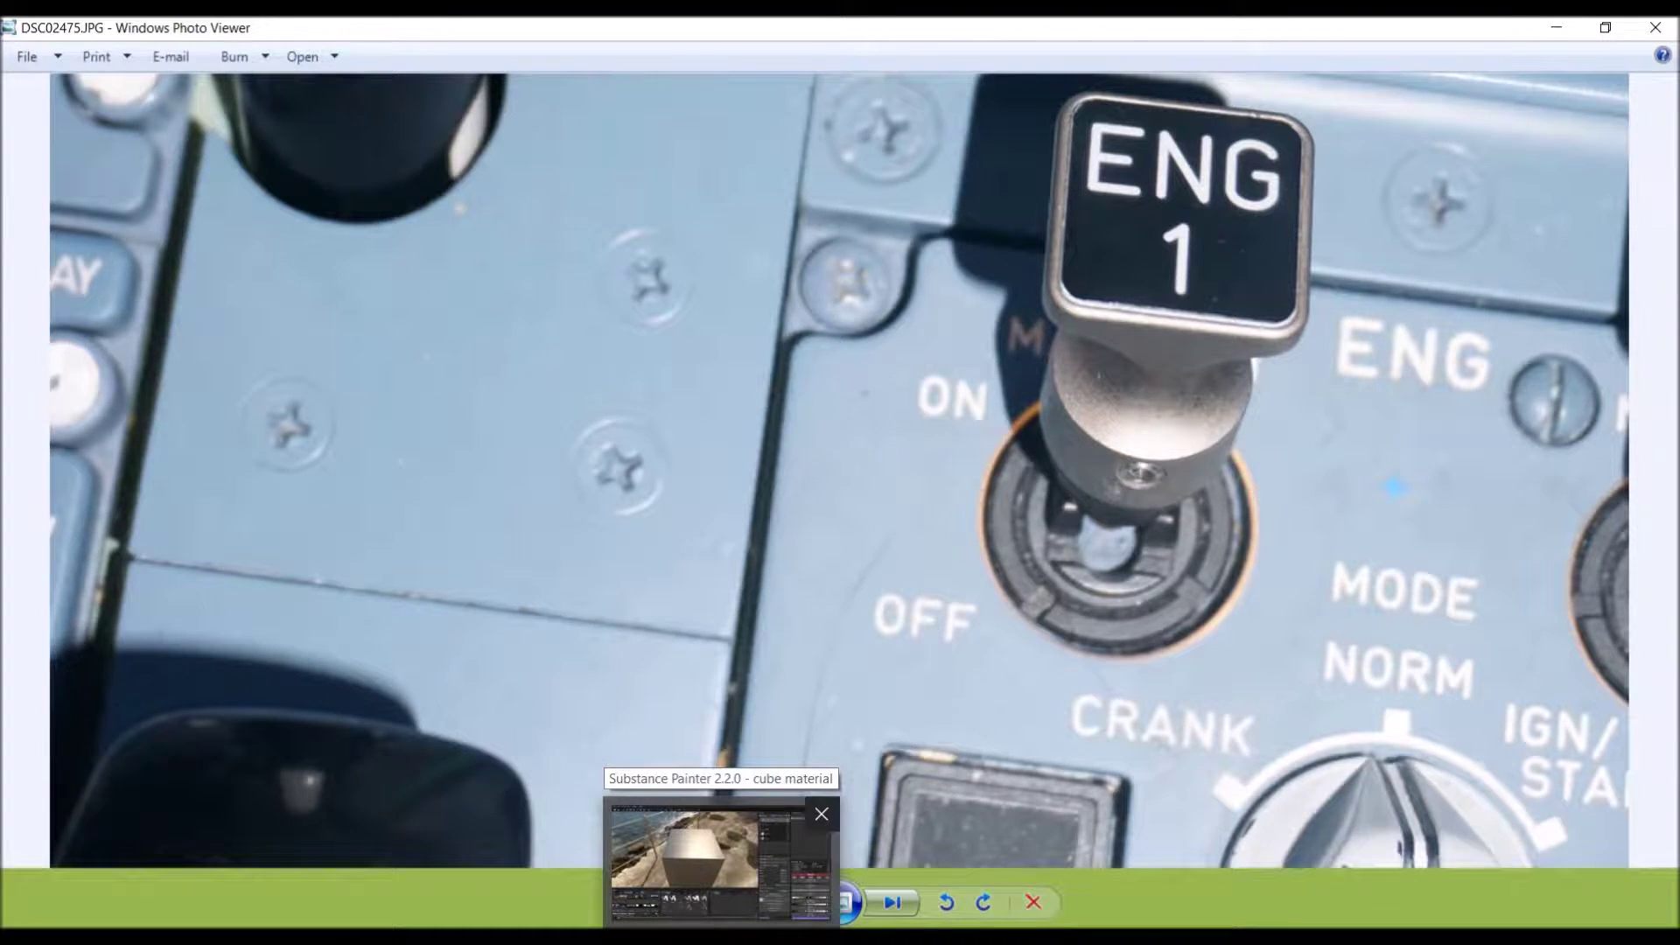
pyautogui.click(720, 862)
pyautogui.moveTo(686, 424)
pyautogui.keyDown('alt'); pyautogui.mouseDown()
pyautogui.moveTo(611, 386)
pyautogui.moveTo(668, 362)
pyautogui.moveTo(689, 412)
pyautogui.moveTo(657, 376)
pyautogui.moveTo(589, 367)
pyautogui.moveTo(658, 379)
pyautogui.moveTo(761, 788)
pyautogui.mouseUp(); pyautogui.keyUp('alt')
pyautogui.hotkey('alt', 'Tab')
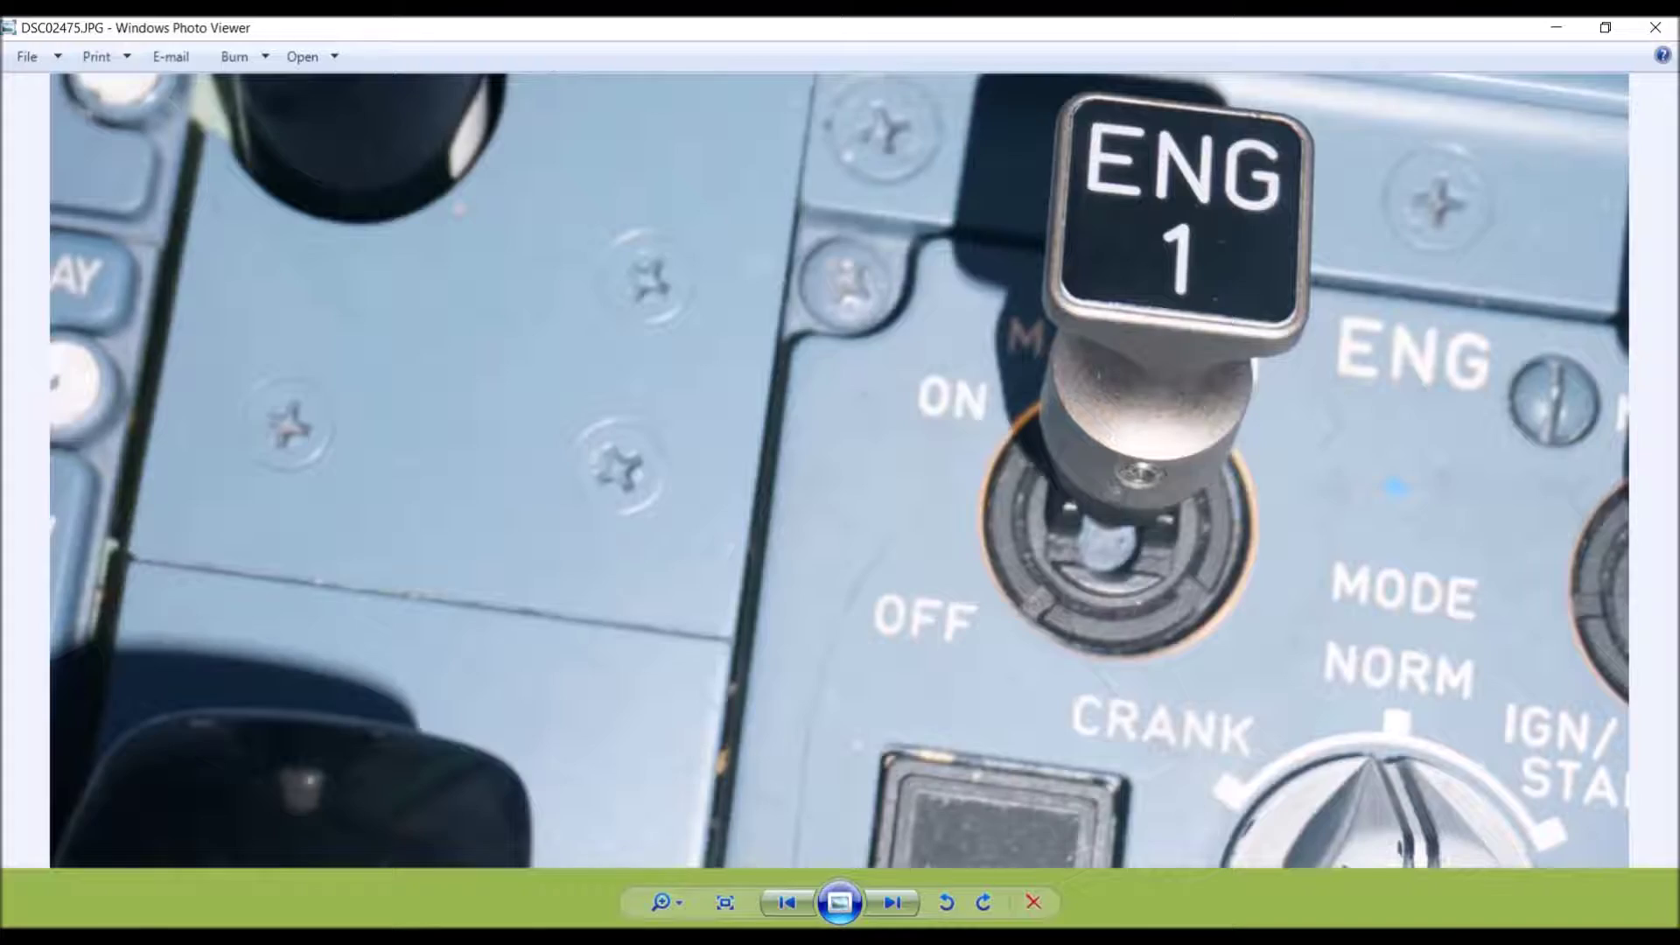
pyautogui.hotkey('alt', 'Tab')
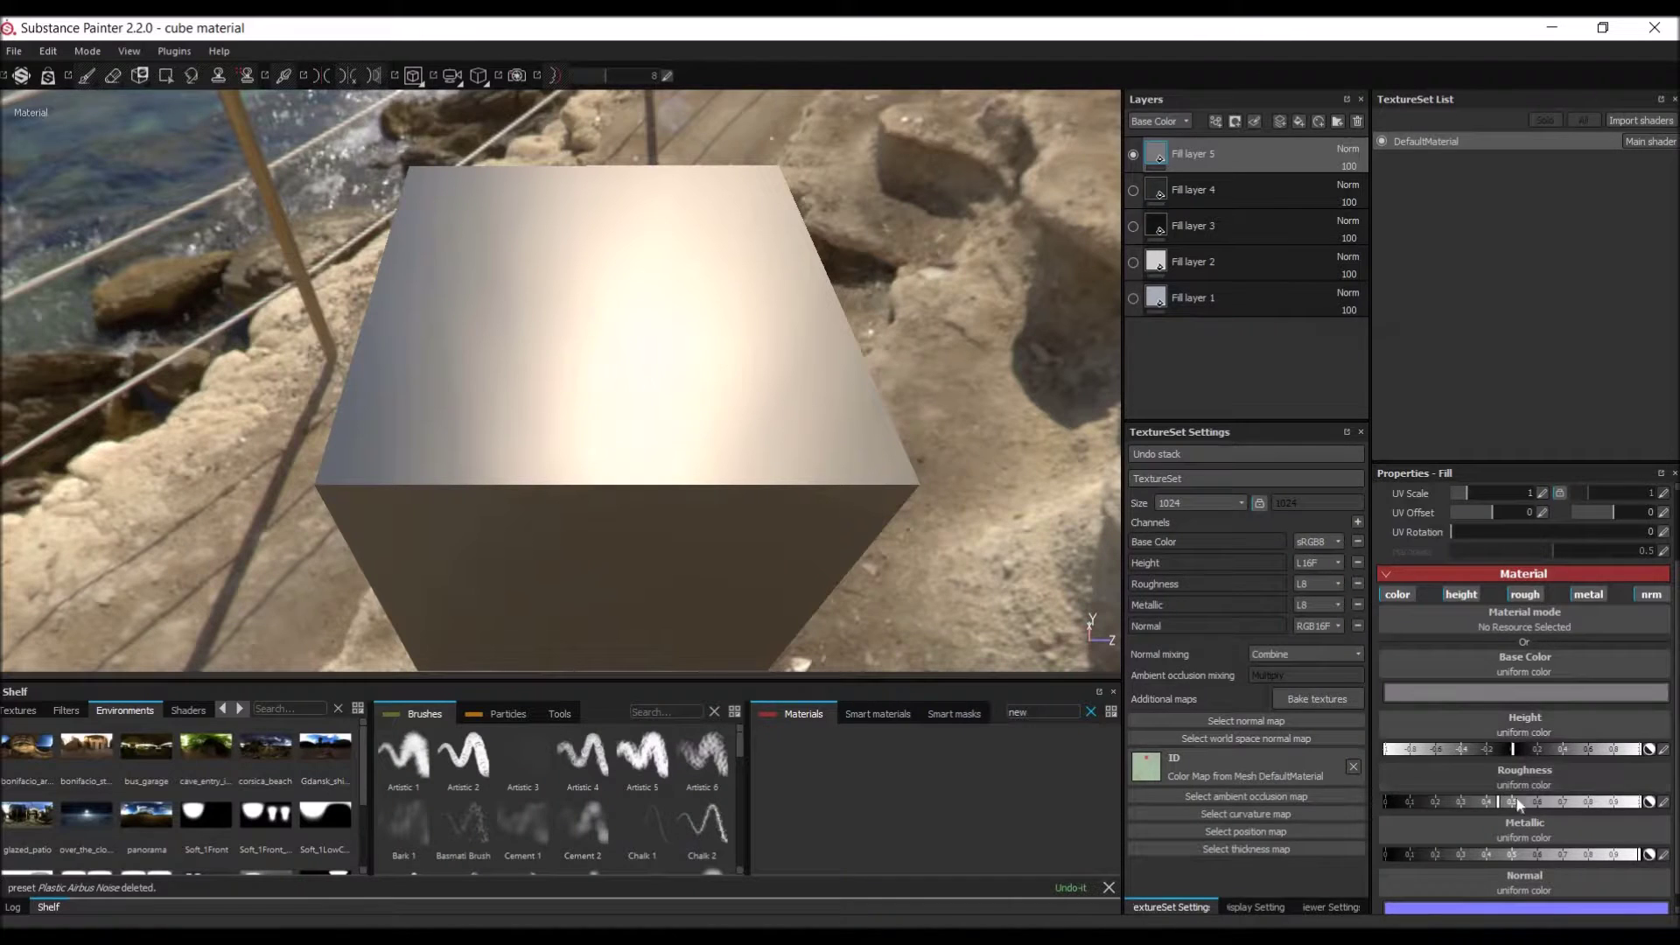
# Step: Raise the gray fill's Roughness to about 0.5 and orbit the cube to judge the duller highlight
pyautogui.moveTo(1500, 803); pyautogui.dragTo(1502, 805)
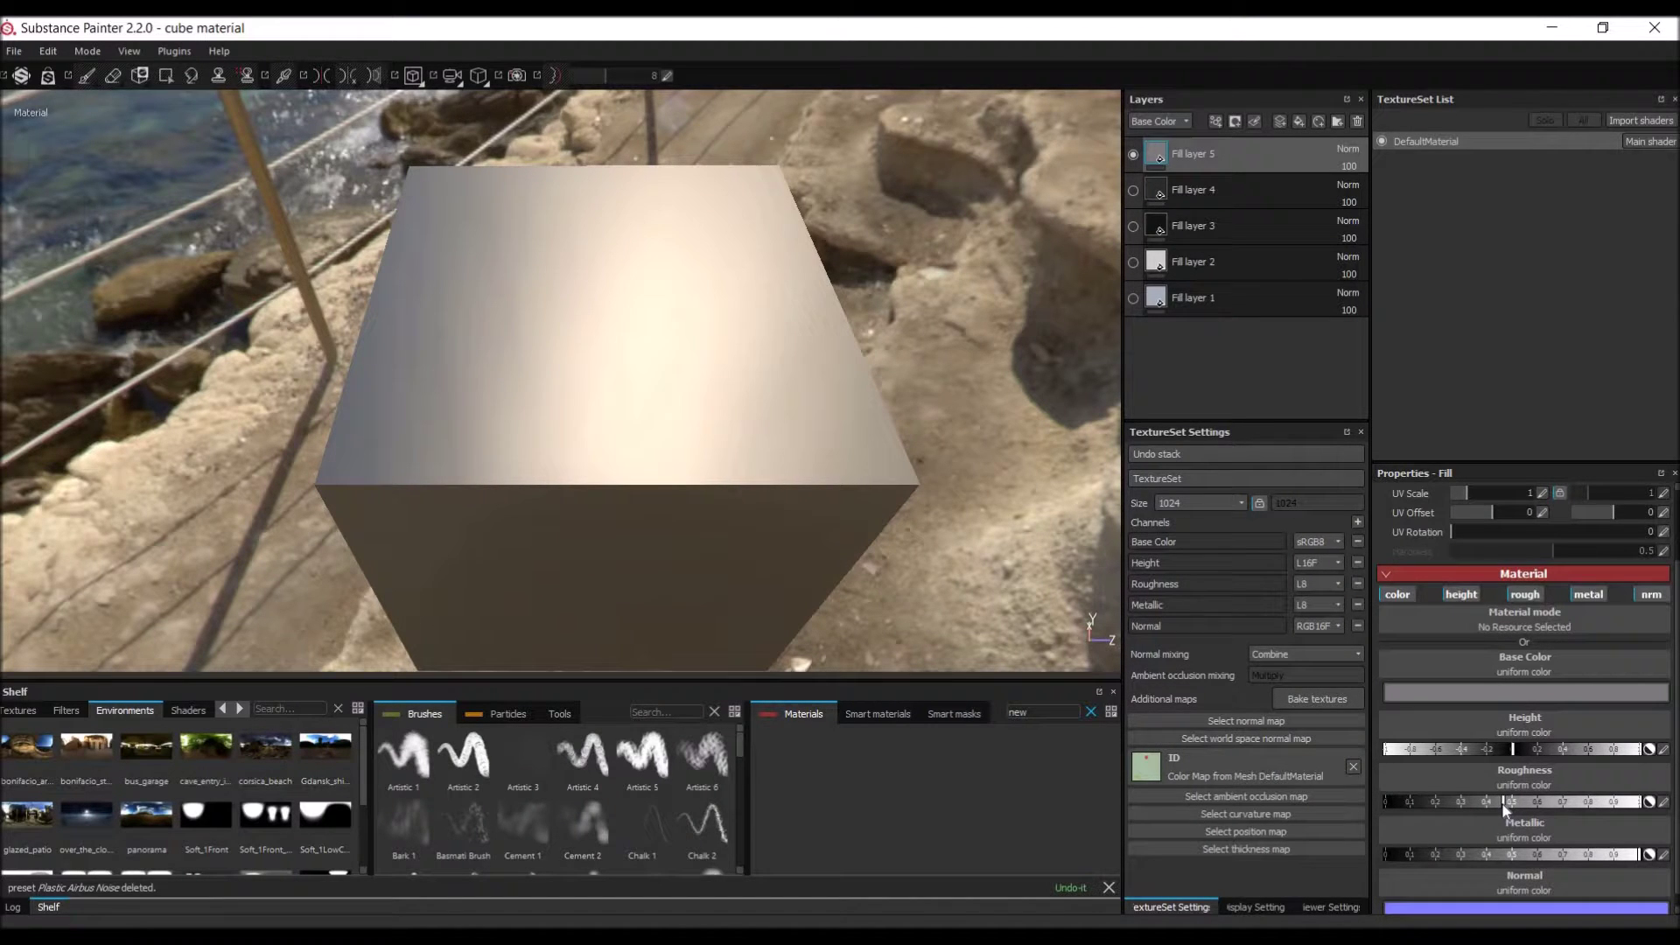
pyautogui.keyDown('alt'); pyautogui.moveTo(683, 398); pyautogui.dragTo(612, 377); pyautogui.keyUp('alt')
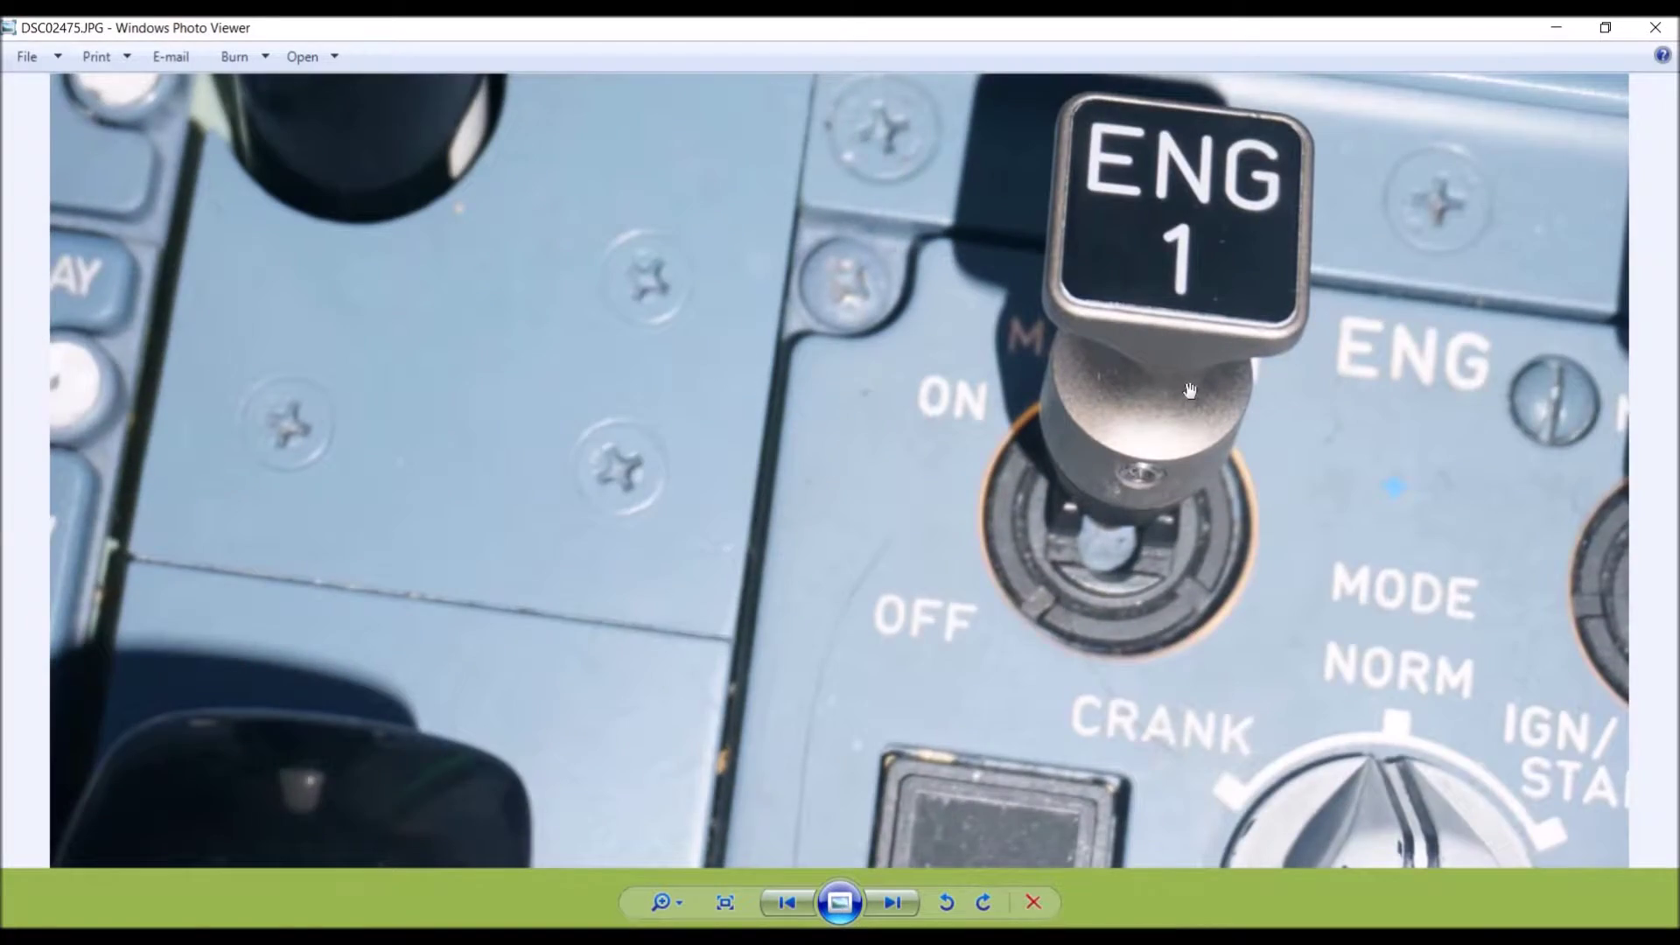
pyautogui.scroll(5, 1151, 453)
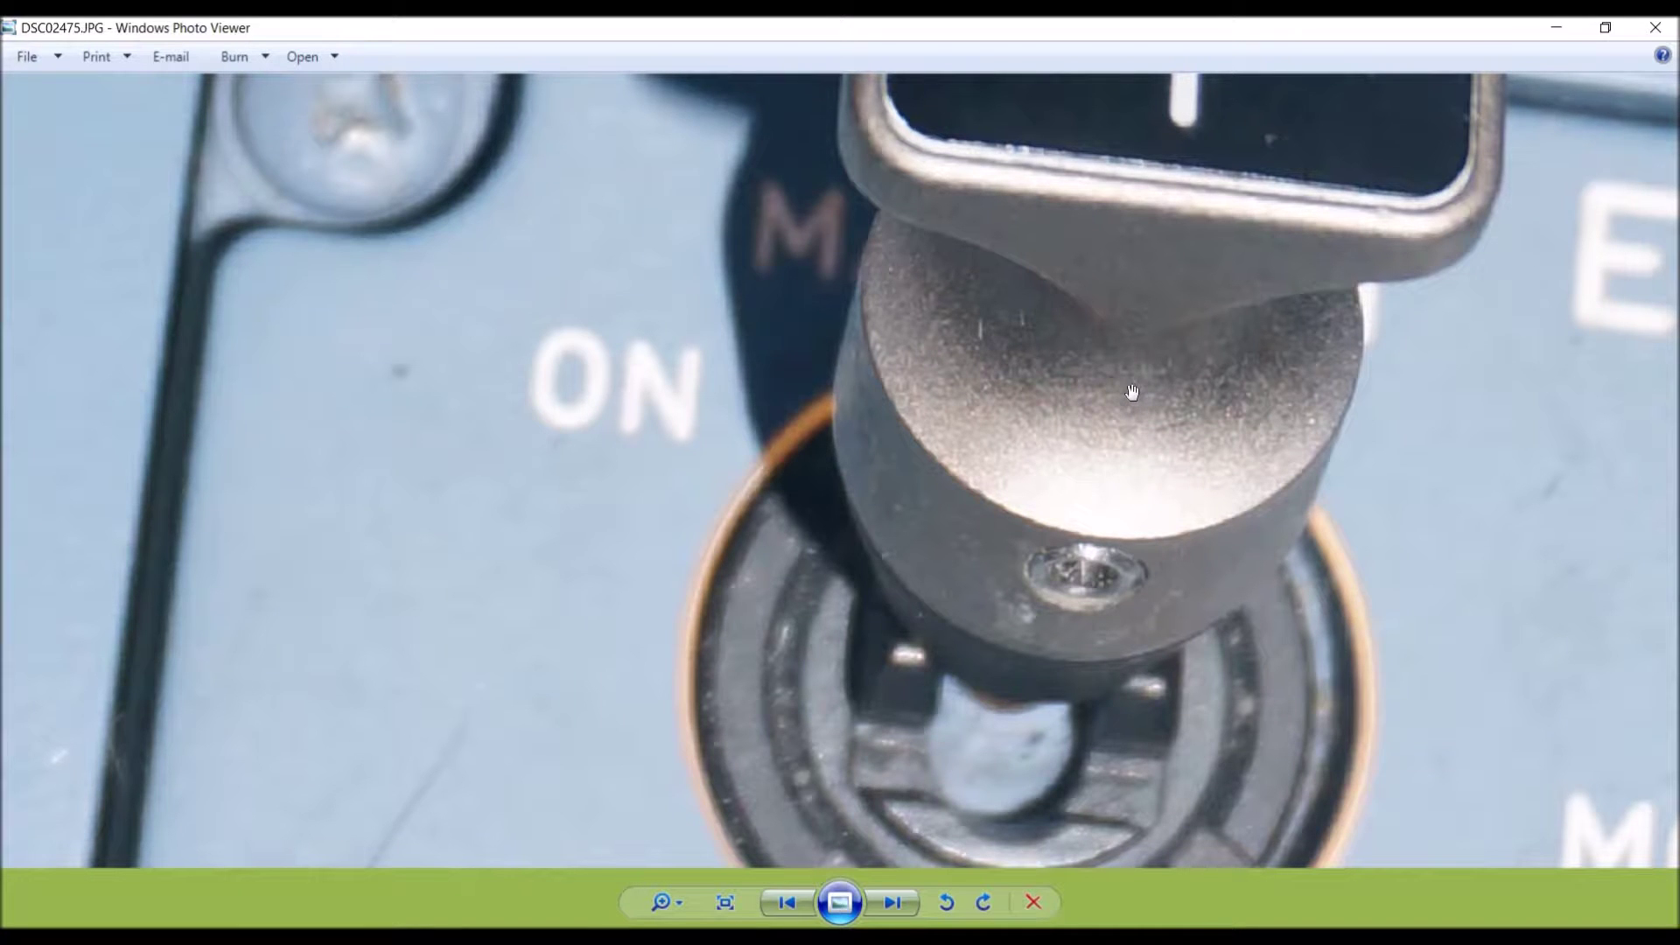
# Step: Pan the zoomed cockpit photo to the CRANK label, start button 1 and mode selector knob
pyautogui.scroll(-3, 1129, 442)
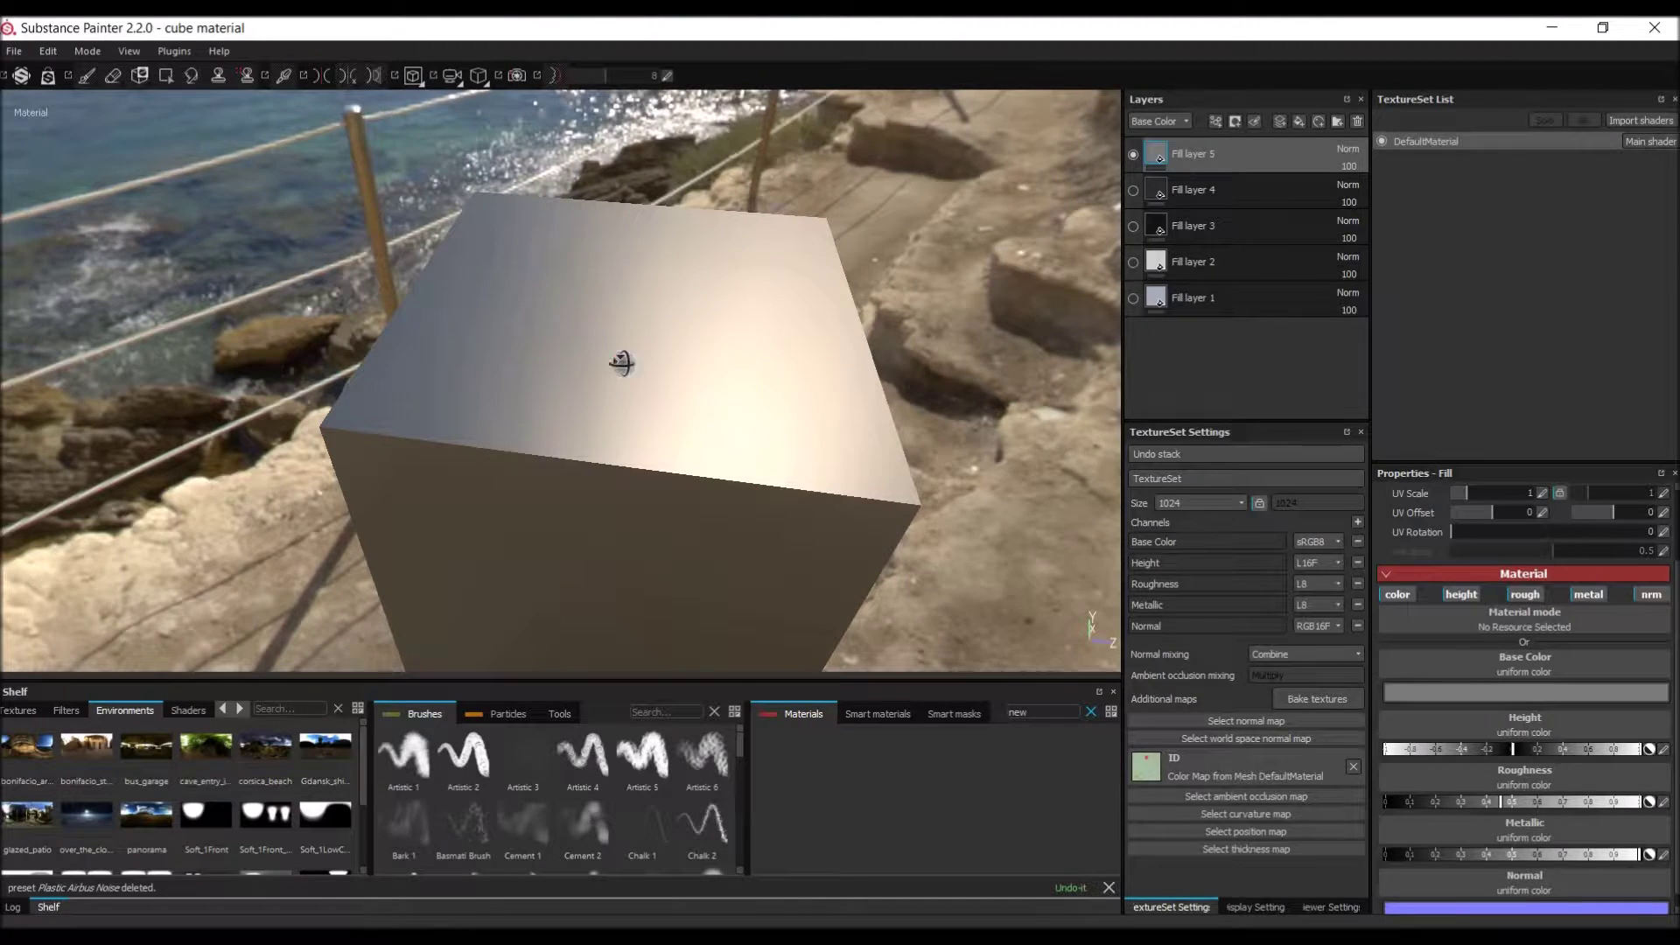
pyautogui.moveTo(603, 359)
pyautogui.keyDown('alt'); pyautogui.mouseDown()
pyautogui.moveTo(758, 376)
pyautogui.moveTo(596, 379)
pyautogui.moveTo(641, 435)
pyautogui.moveTo(622, 356)
pyautogui.moveTo(587, 355)
pyautogui.moveTo(602, 368)
pyautogui.mouseUp(); pyautogui.keyUp('alt')
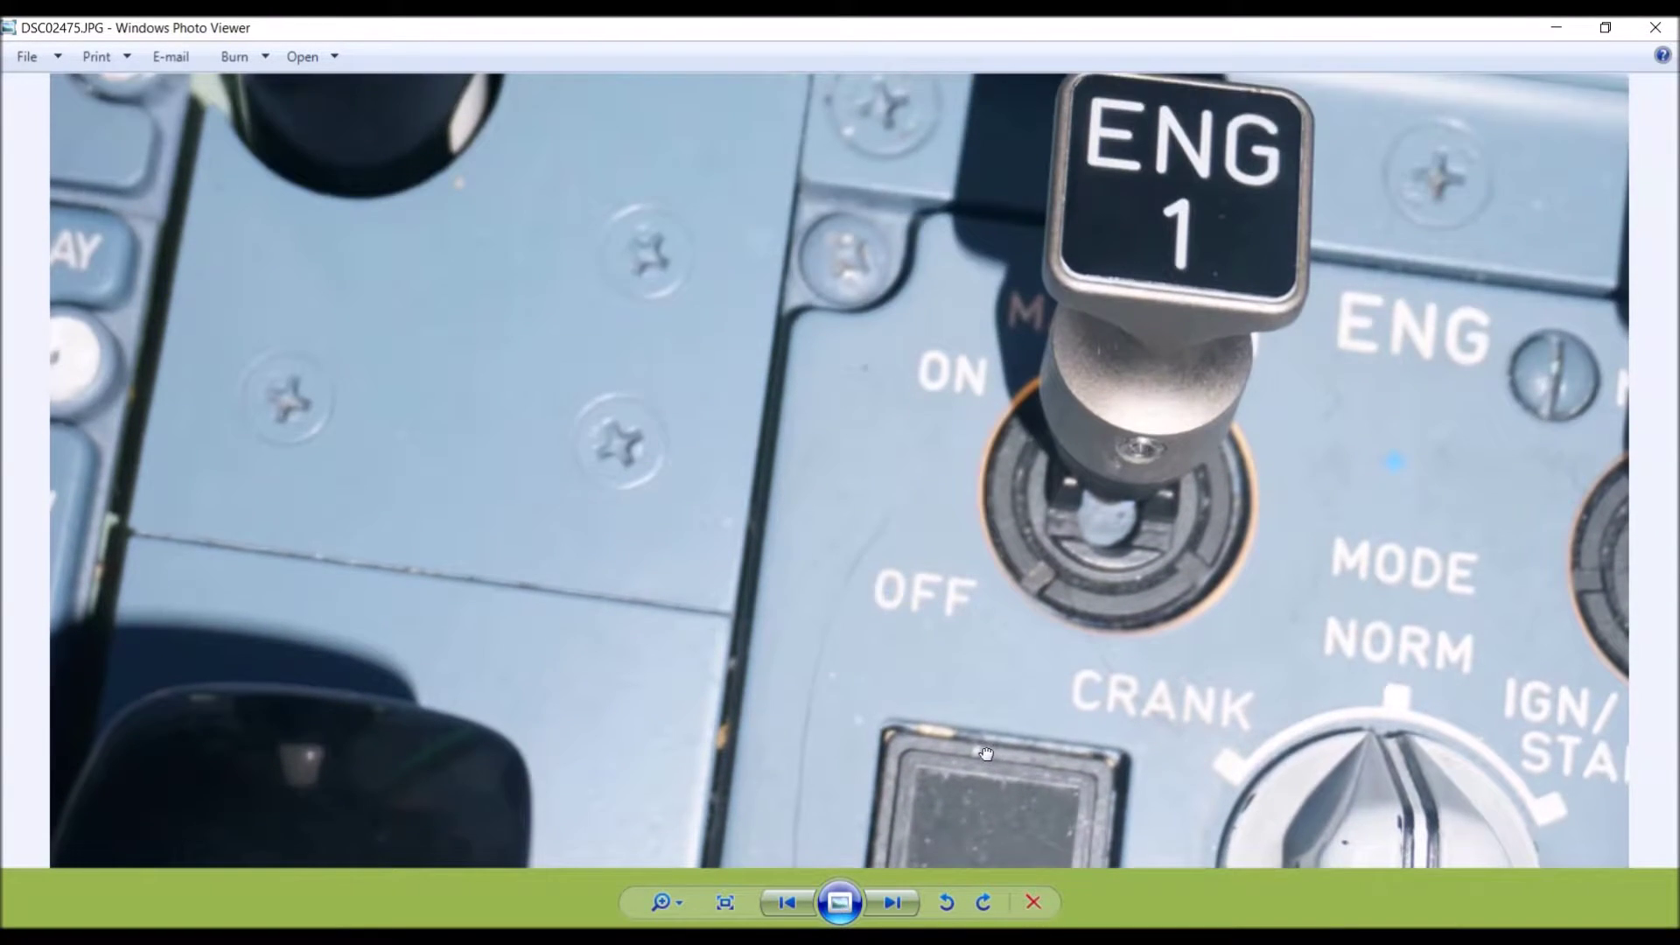
pyautogui.moveTo(986, 638); pyautogui.dragTo(987, 223)
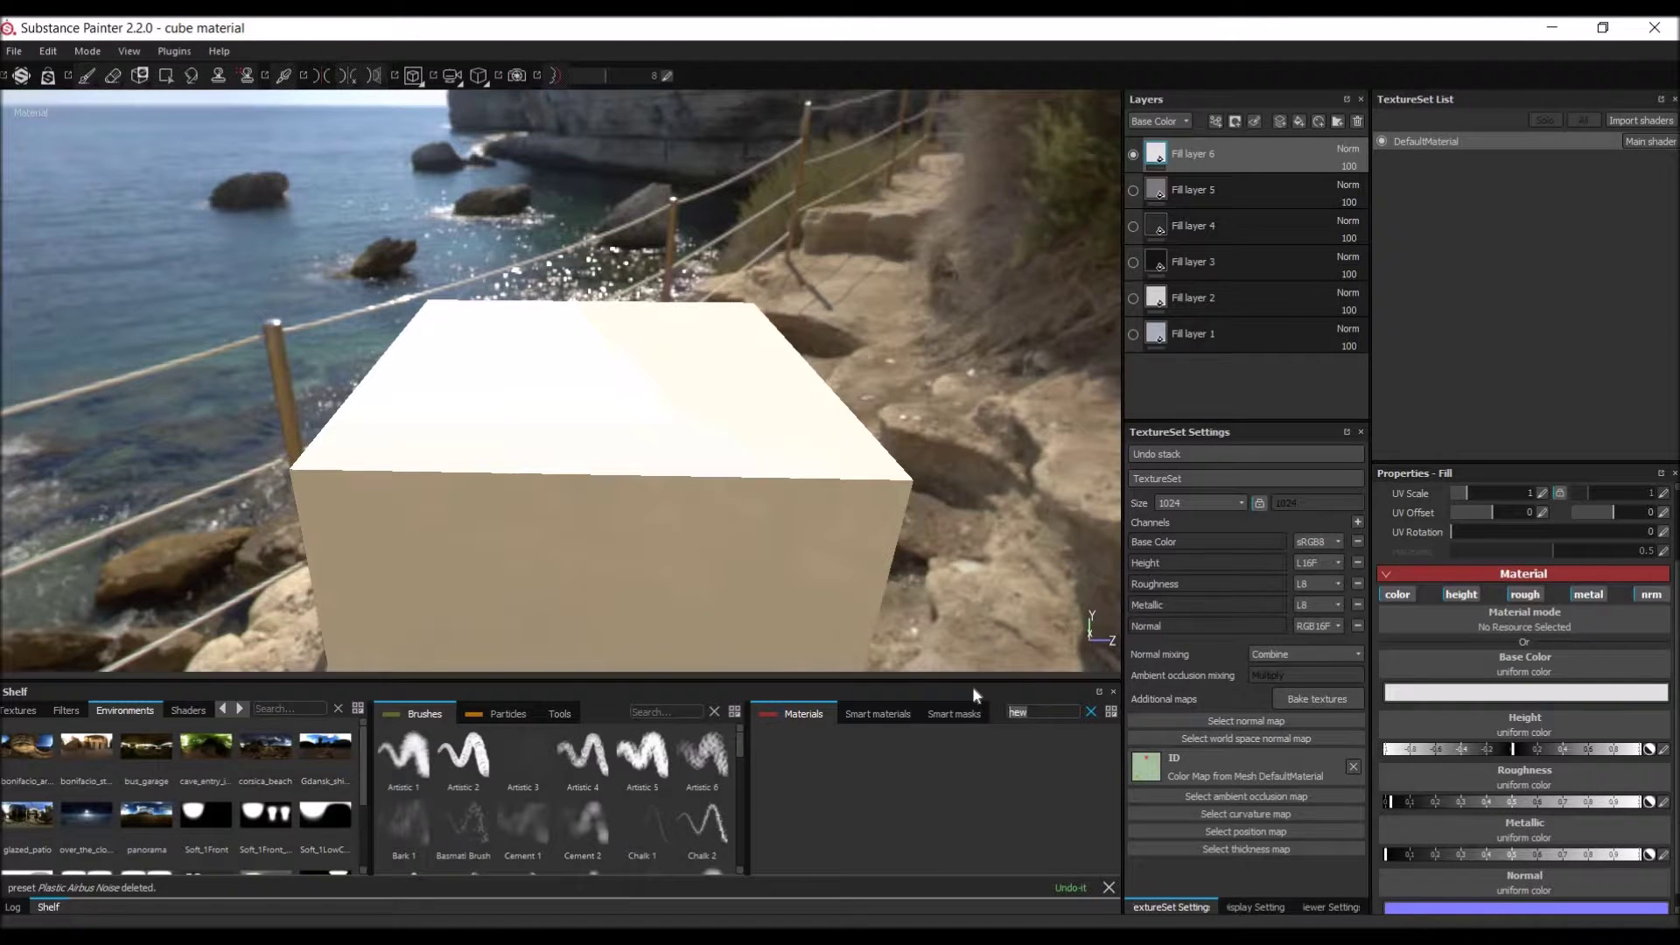
# Step: Filter the Materials shelf with 'airbu' so only the Airbus presets are listed
pyautogui.press('BackSpace')
pyautogui.press('BackSpace')
pyautogui.press('BackSpace')
pyautogui.write('airbus')
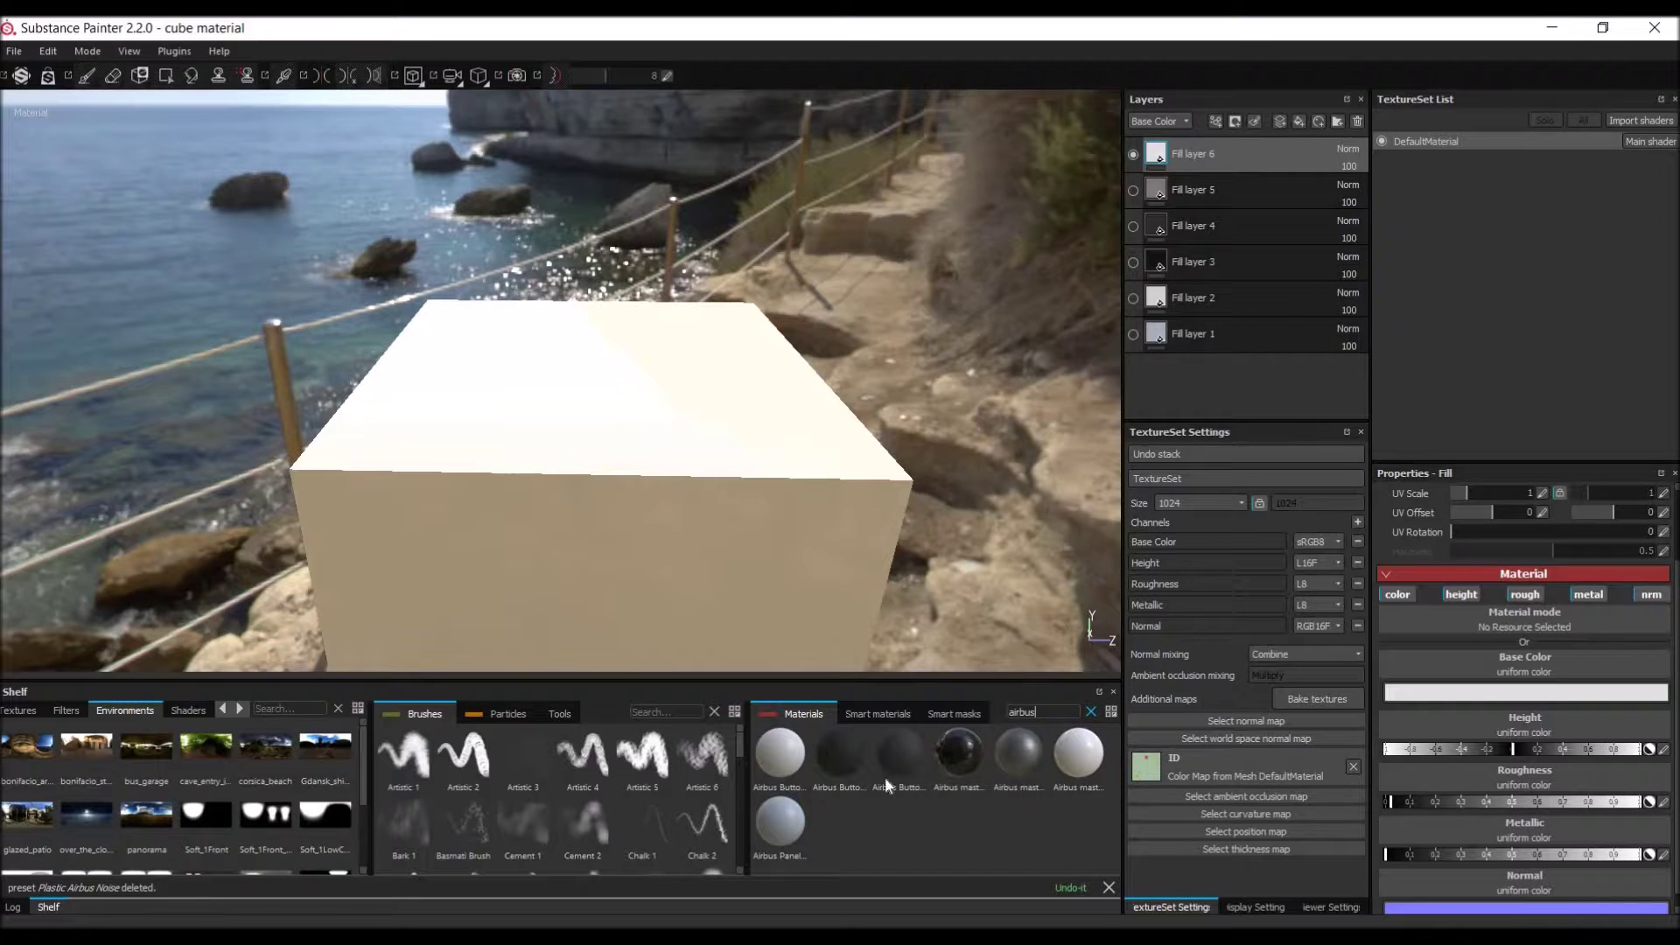
pyautogui.click(15, 52)
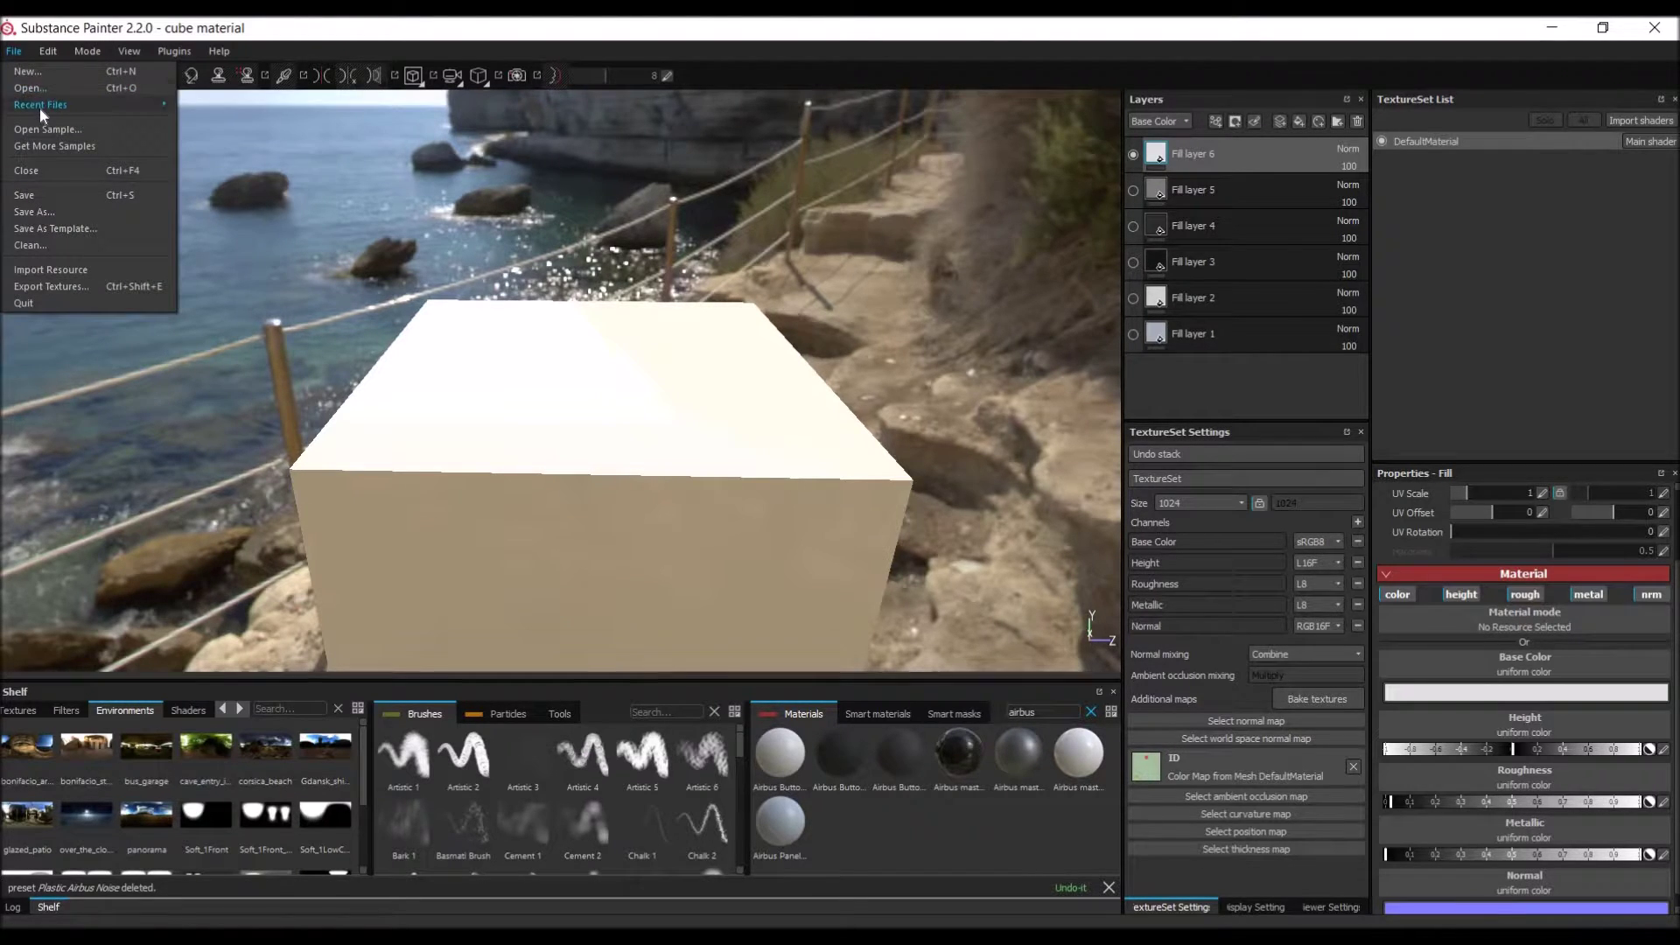
# Step: Save the cube material project and open the recent ENG panel project
pyautogui.moveTo(39, 107)
pyautogui.click(224, 126)
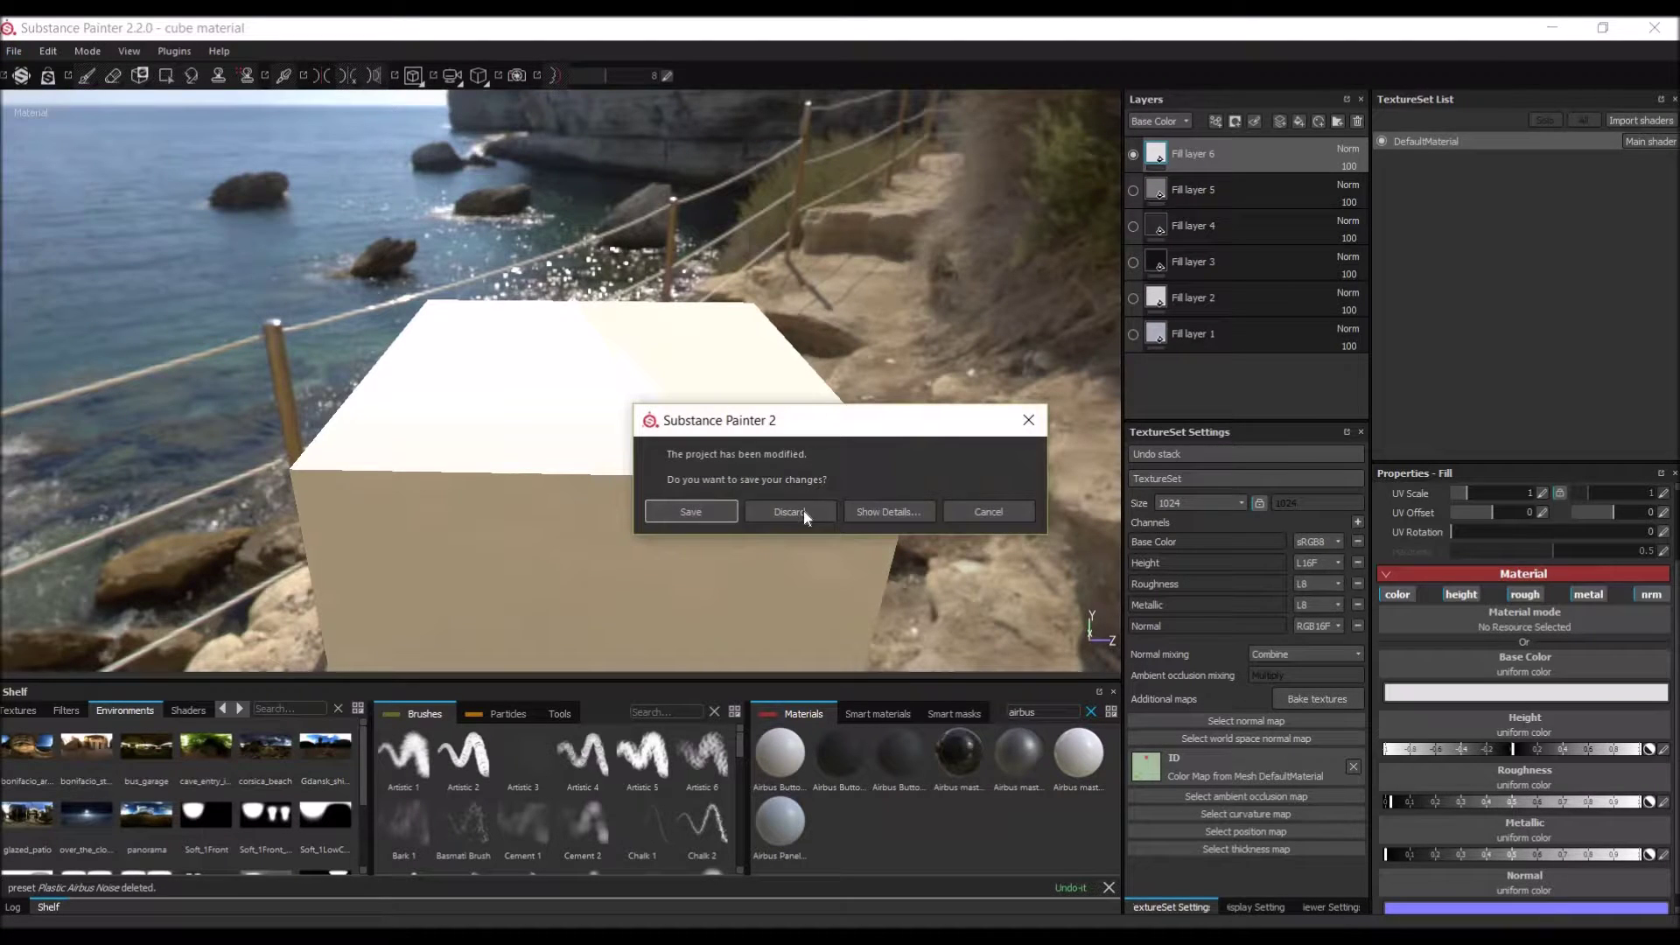
pyautogui.click(705, 509)
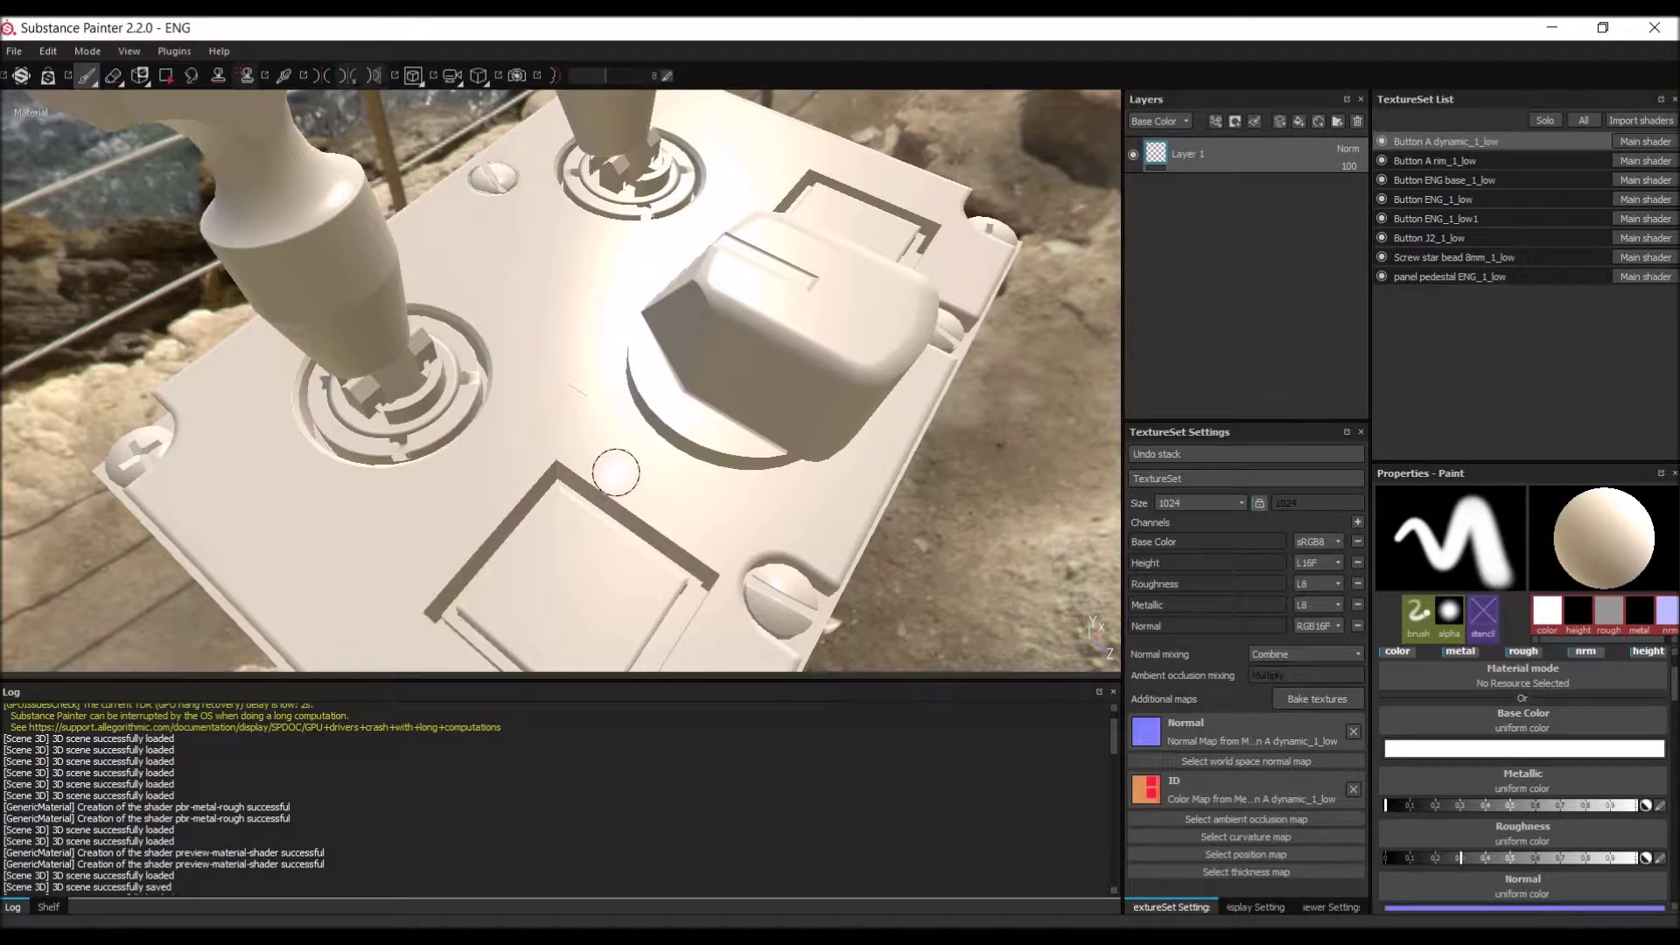
# Step: Orbit and zoom around the ENG button panel to look it over from several angles
pyautogui.moveTo(624, 472)
pyautogui.keyDown('alt'); pyautogui.mouseDown()
pyautogui.moveTo(555, 379)
pyautogui.moveTo(619, 454)
pyautogui.moveTo(604, 508)
pyautogui.moveTo(645, 473)
pyautogui.moveTo(567, 427)
pyautogui.moveTo(551, 386)
pyautogui.moveTo(473, 420)
pyautogui.moveTo(458, 475)
pyautogui.moveTo(496, 429)
pyautogui.mouseUp(); pyautogui.keyUp('alt')
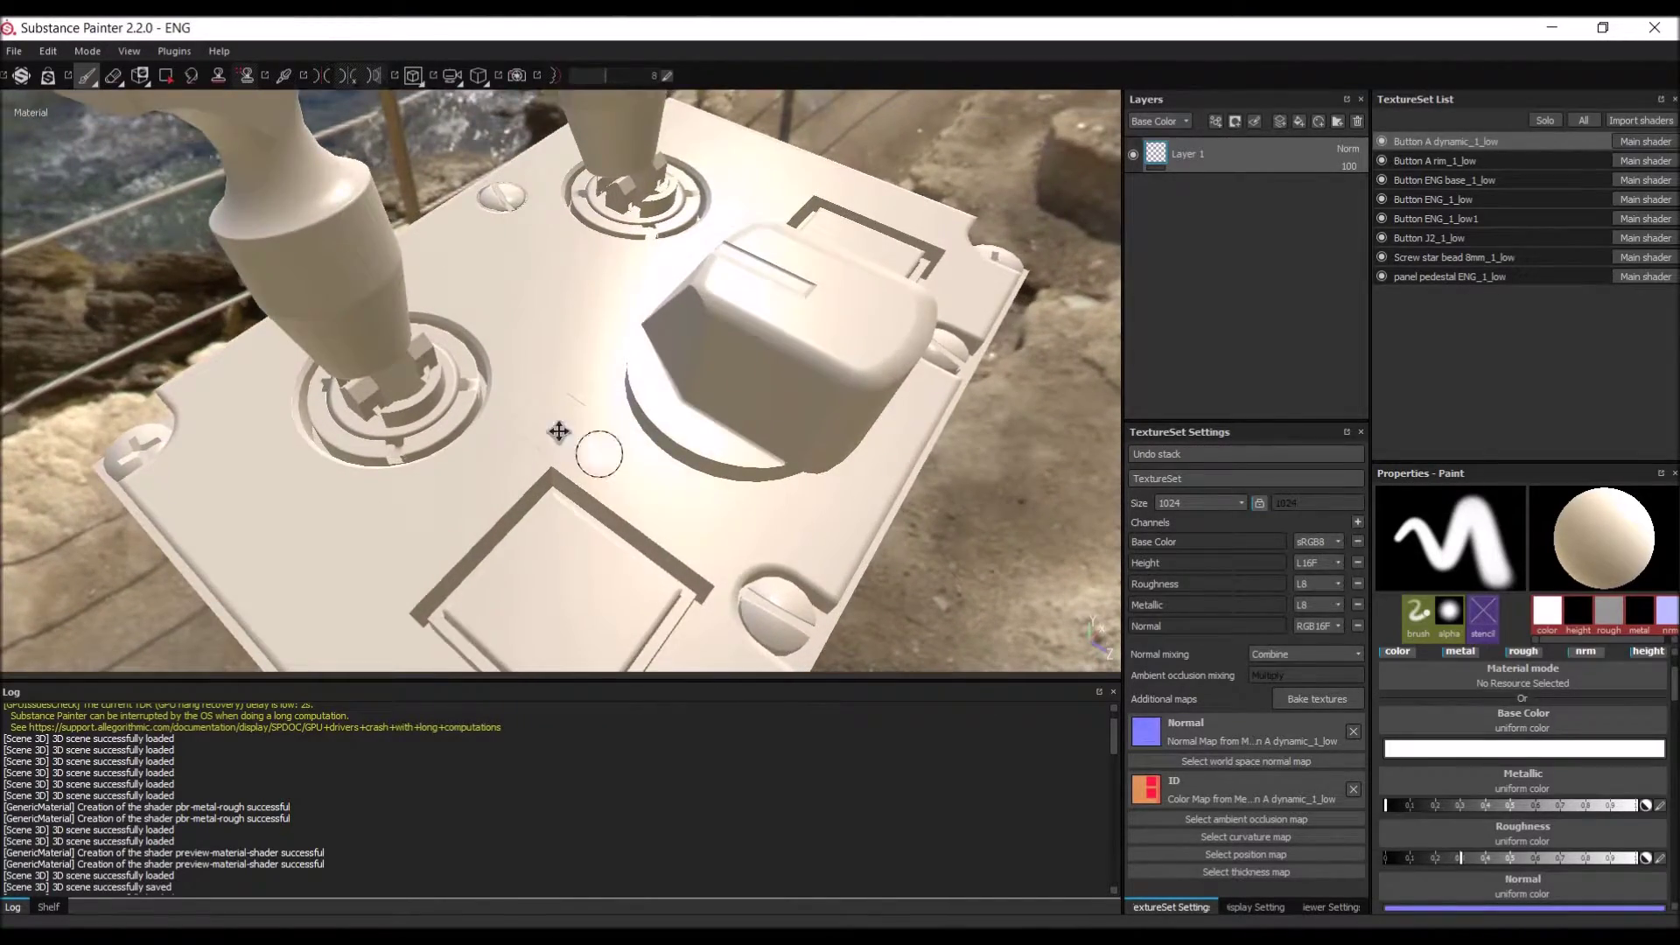
pyautogui.keyDown('alt'); pyautogui.moveTo(600, 454); pyautogui.dragTo(515, 321, button='middle'); pyautogui.keyUp('alt')
pyautogui.moveTo(515, 321)
pyautogui.keyDown('alt'); pyautogui.mouseDown()
pyautogui.moveTo(491, 476)
pyautogui.moveTo(495, 350)
pyautogui.moveTo(476, 364)
pyautogui.moveTo(440, 263)
pyautogui.mouseUp(); pyautogui.keyUp('alt')
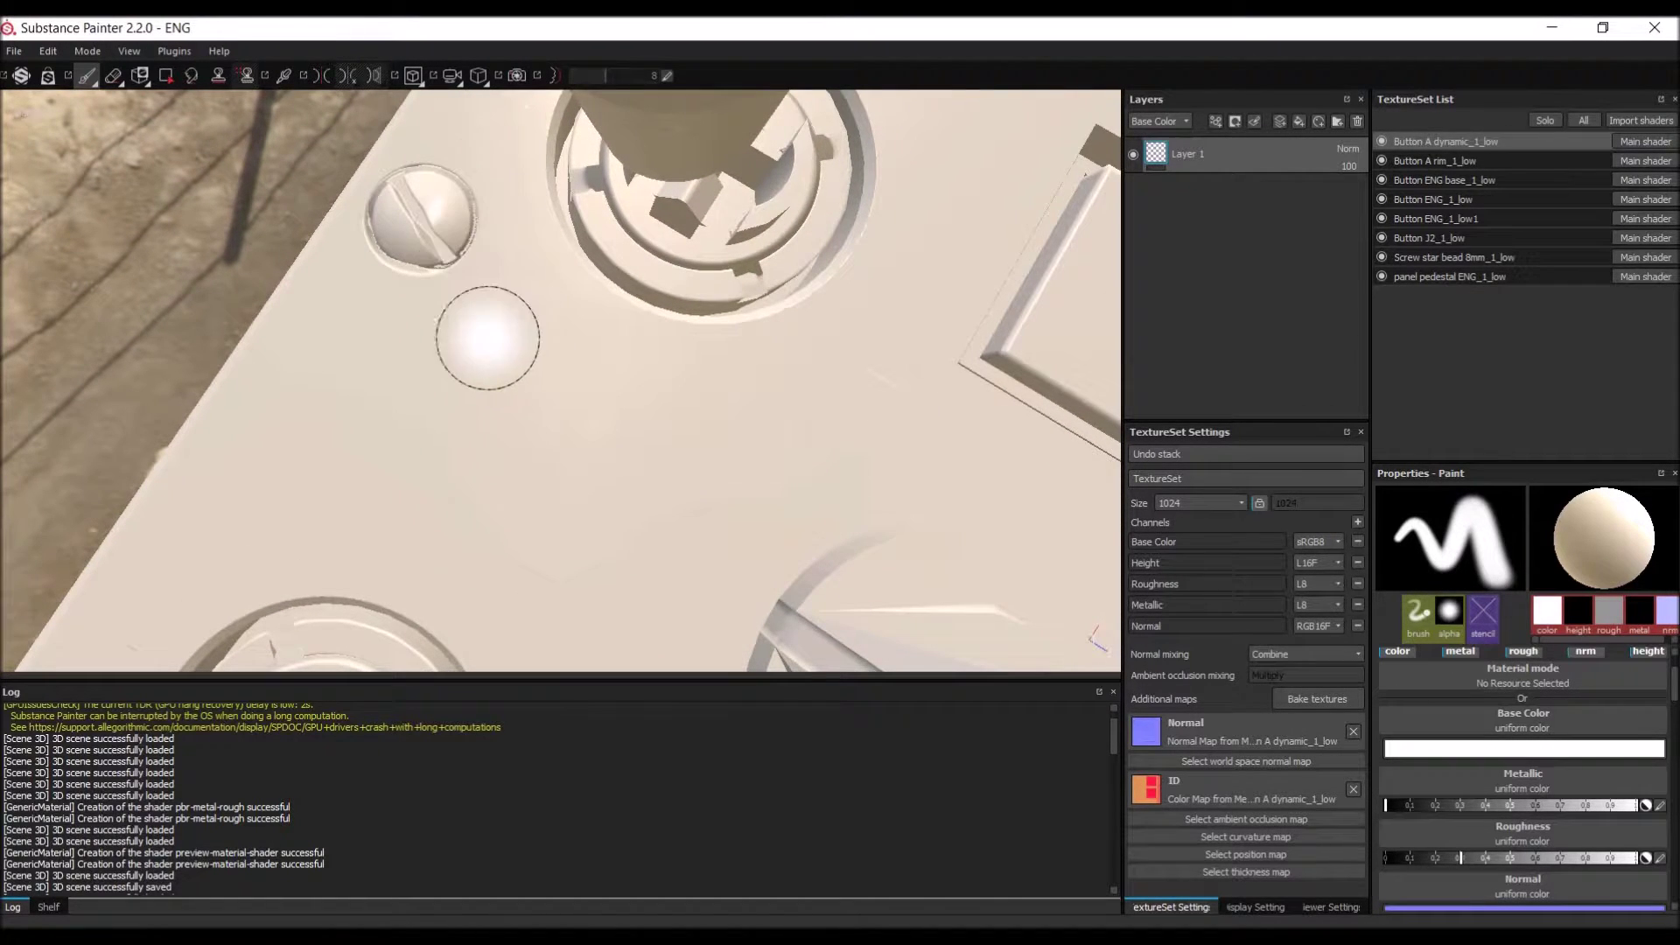
pyautogui.keyDown('alt'); pyautogui.moveTo(464, 267); pyautogui.dragTo(470, 269); pyautogui.keyUp('alt')
pyautogui.moveTo(478, 274)
pyautogui.keyDown('alt'); pyautogui.mouseDown()
pyautogui.moveTo(424, 248)
pyautogui.moveTo(385, 183)
pyautogui.moveTo(370, 191)
pyautogui.mouseUp(); pyautogui.keyUp('alt')
pyautogui.moveTo(560, 429)
pyautogui.keyDown('alt'); pyautogui.mouseDown()
pyautogui.moveTo(525, 411)
pyautogui.moveTo(512, 459)
pyautogui.moveTo(503, 345)
pyautogui.mouseUp(); pyautogui.keyUp('alt')
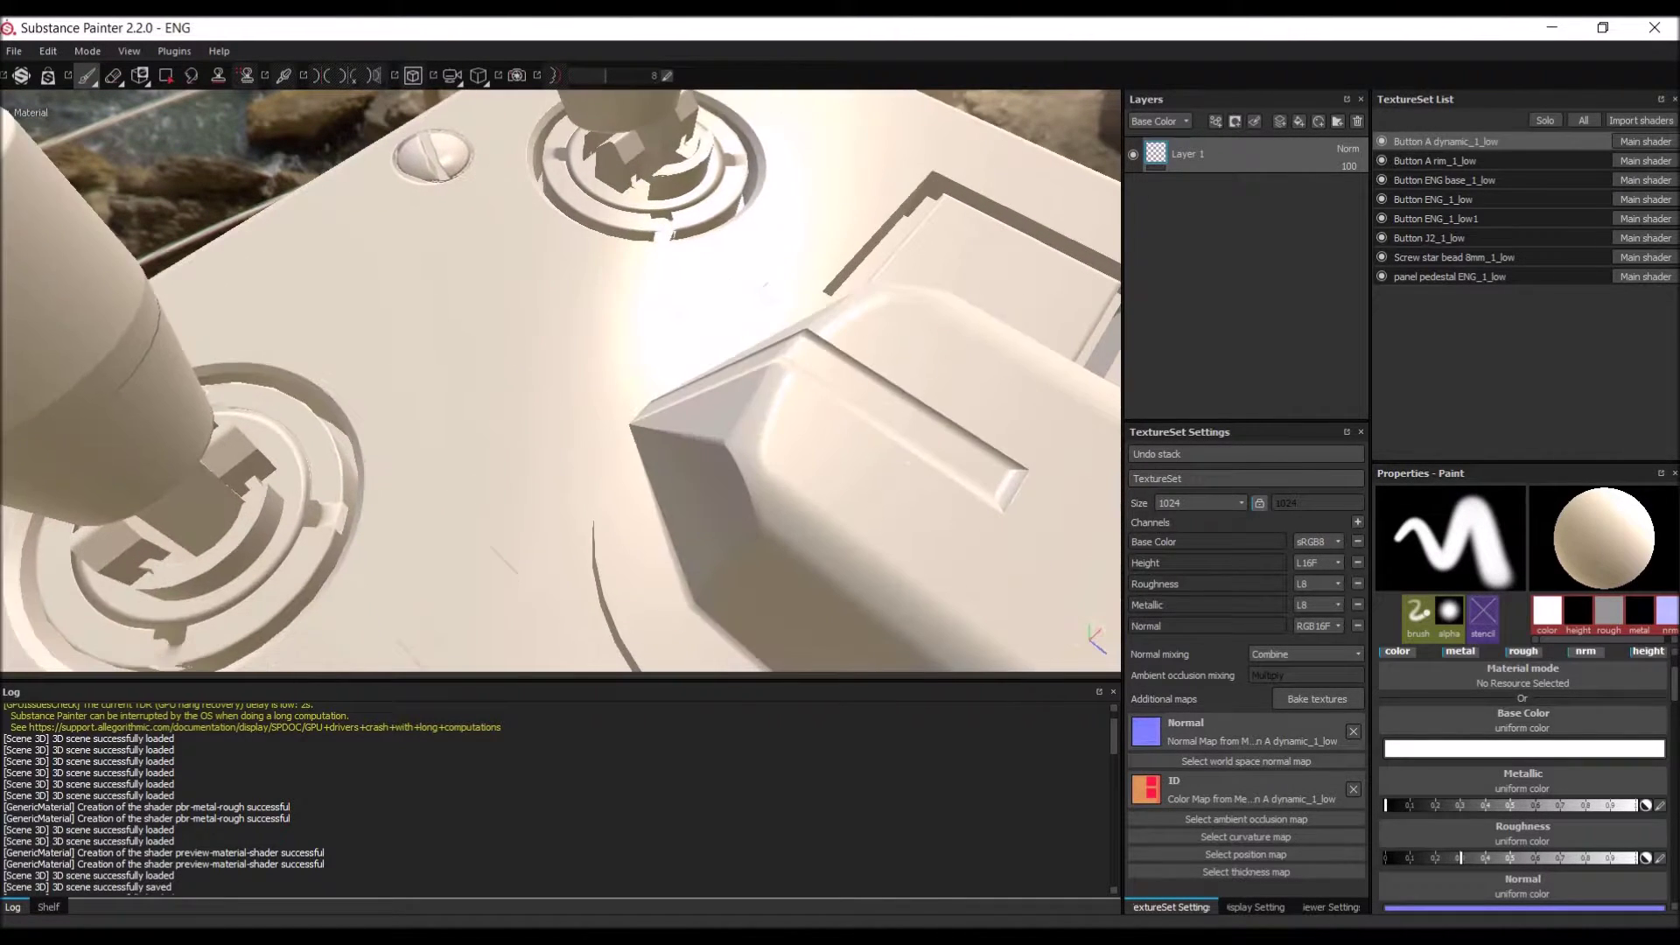
pyautogui.moveTo(537, 406)
pyautogui.keyDown('alt'); pyautogui.mouseDown()
pyautogui.moveTo(524, 474)
pyautogui.moveTo(560, 411)
pyautogui.mouseUp(); pyautogui.keyUp('alt')
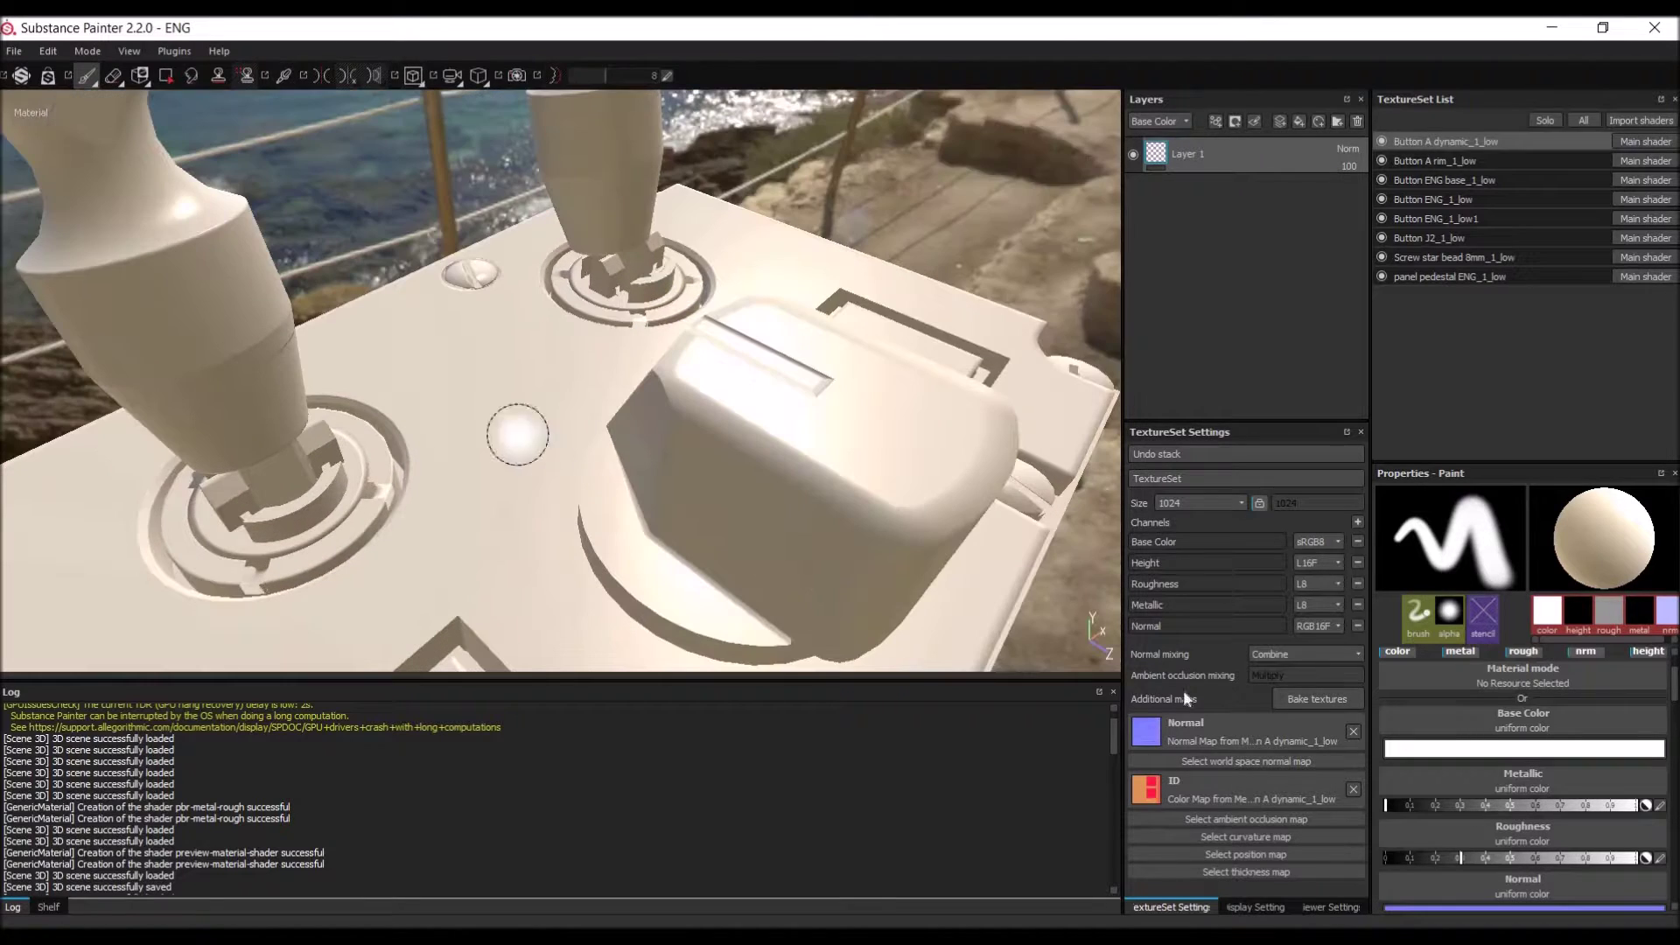
pyautogui.click(1315, 699)
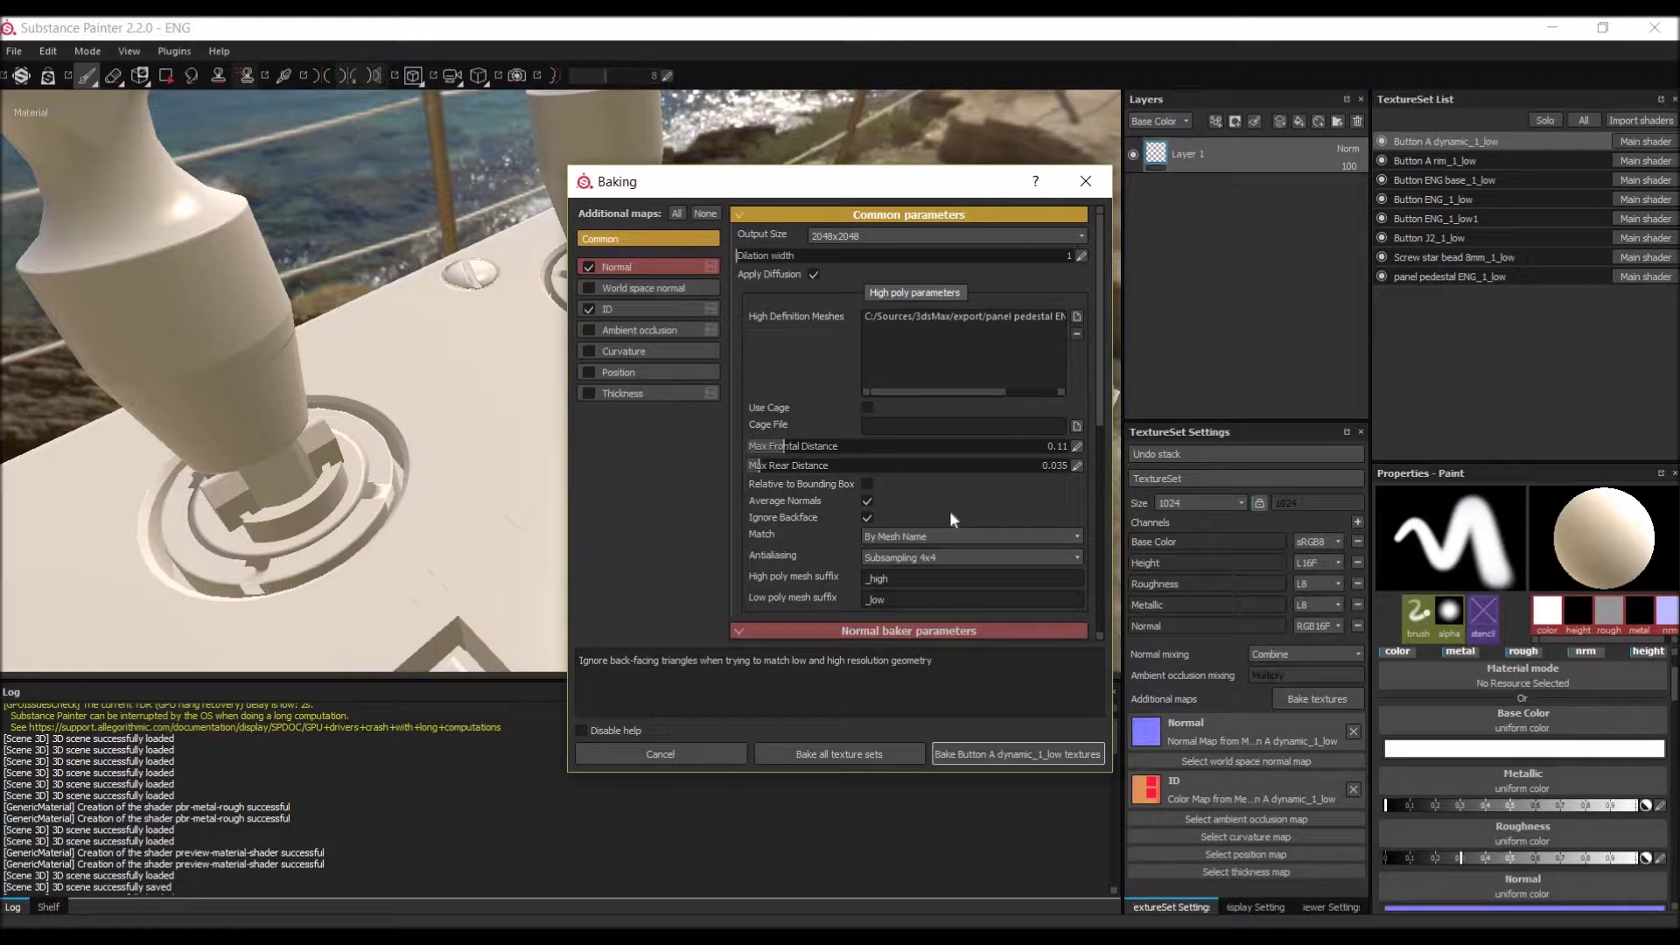
pyautogui.click(1085, 182)
pyautogui.keyDown('alt'); pyautogui.moveTo(743, 379); pyautogui.dragTo(1297, 350); pyautogui.keyUp('alt')
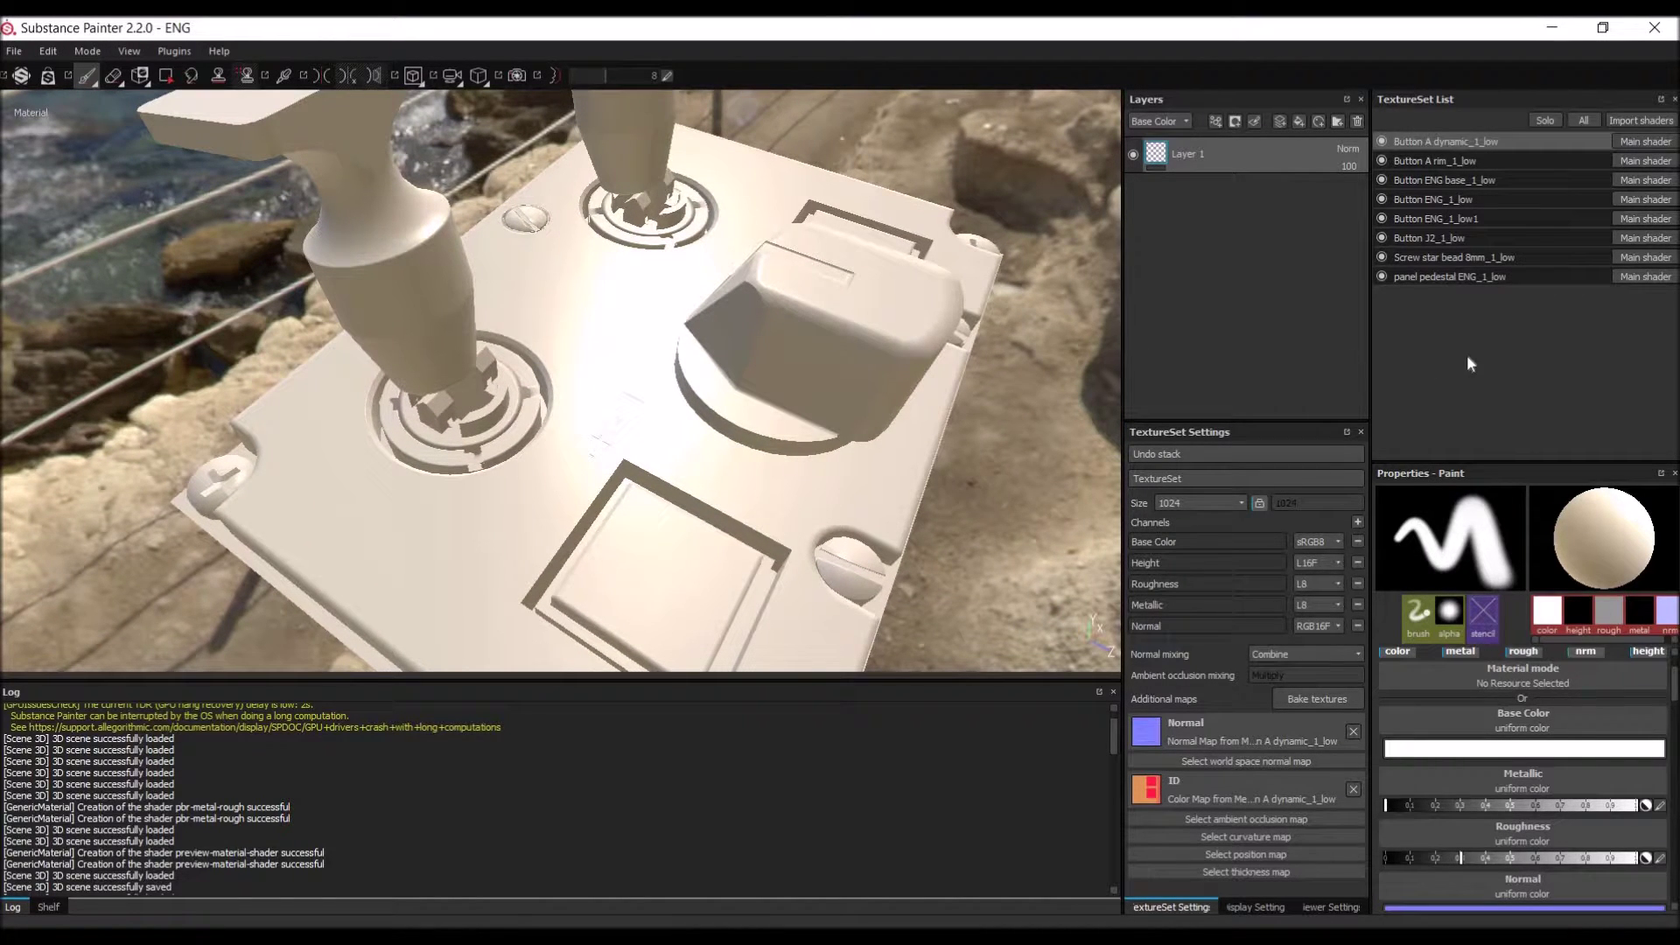
# Step: Check the ID maps of the Button A rim, ENG base, ENG, J2 and panel pedestal texture sets
pyautogui.click(1443, 160)
pyautogui.click(1441, 182)
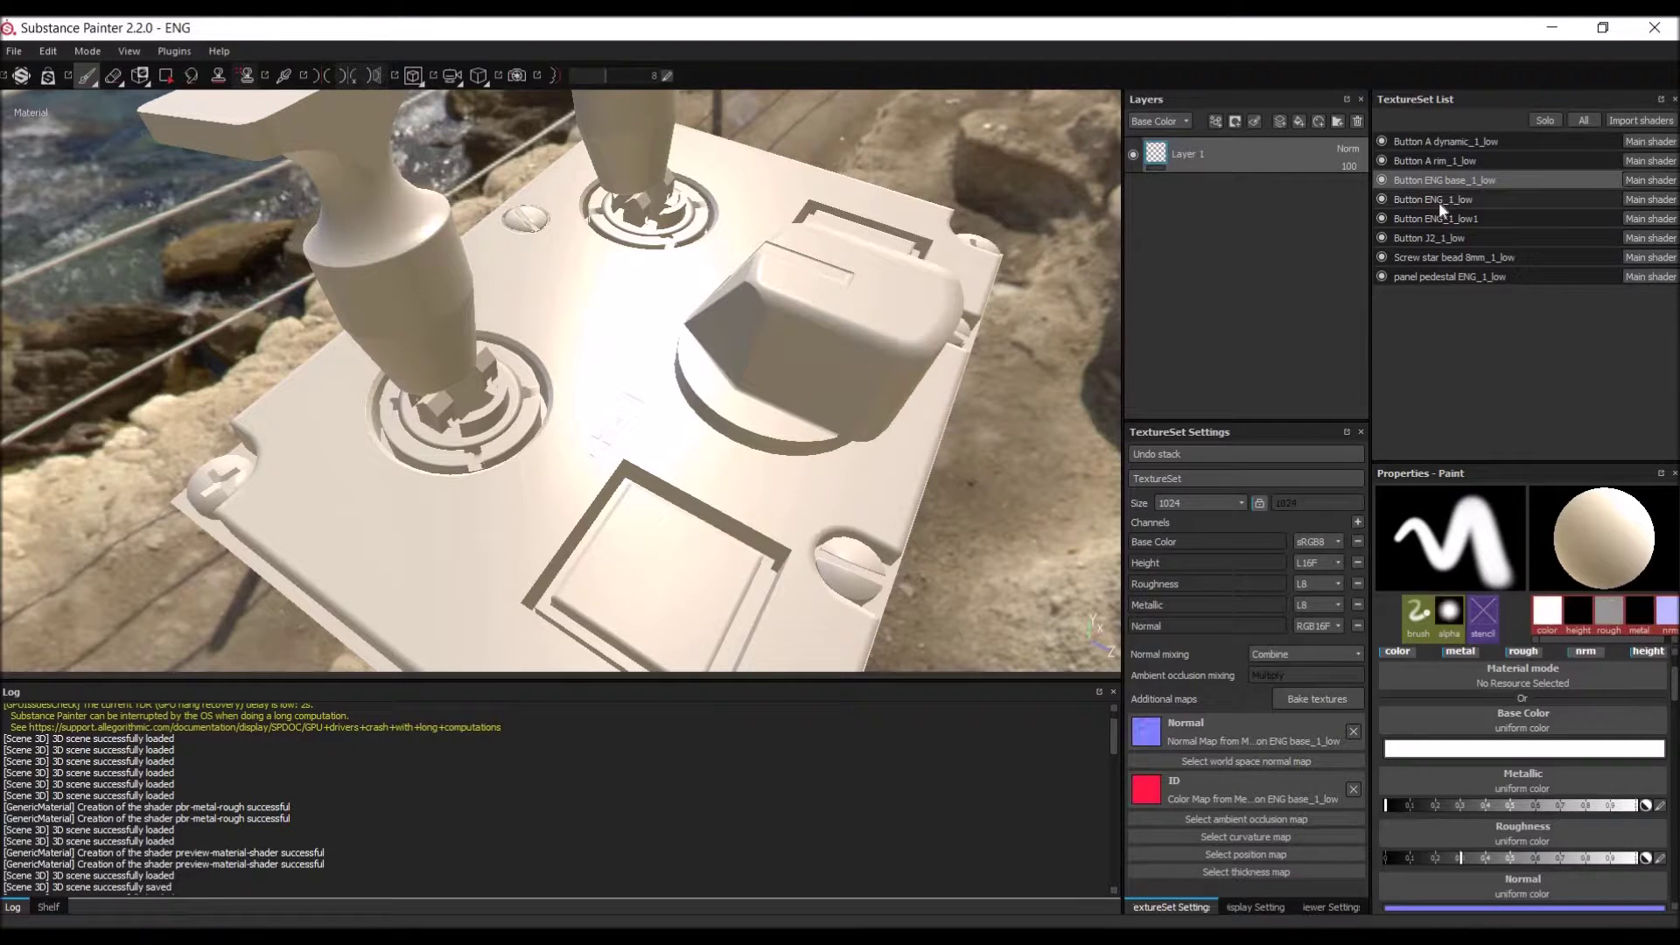
pyautogui.click(1438, 200)
pyautogui.click(1441, 276)
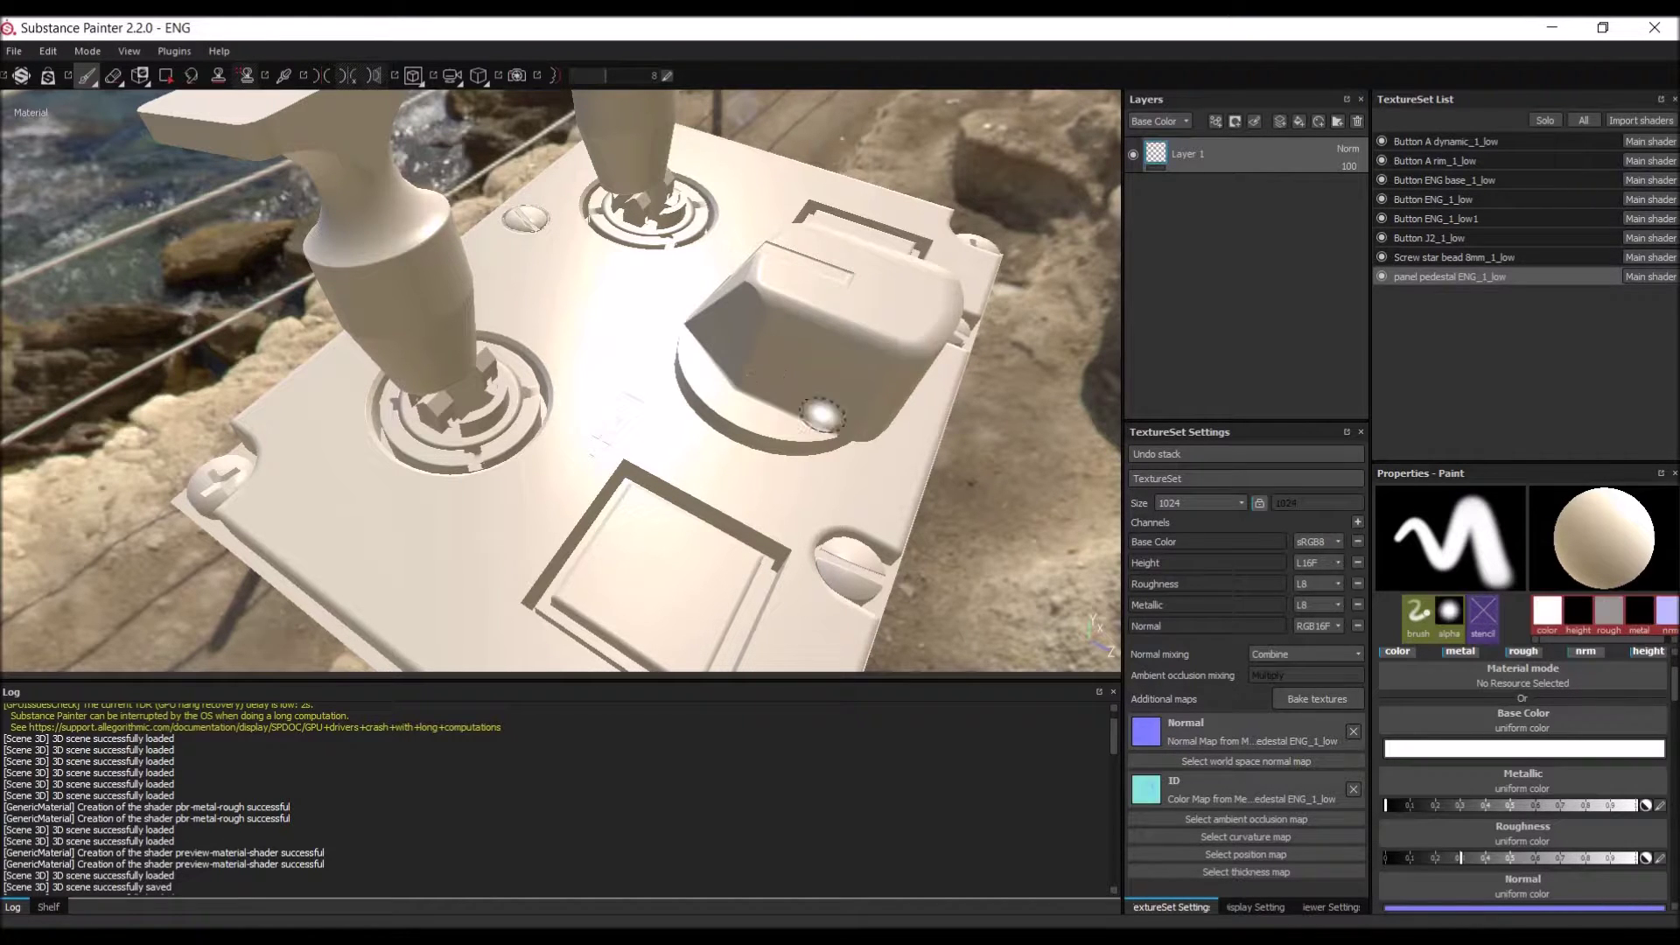
pyautogui.click(1457, 238)
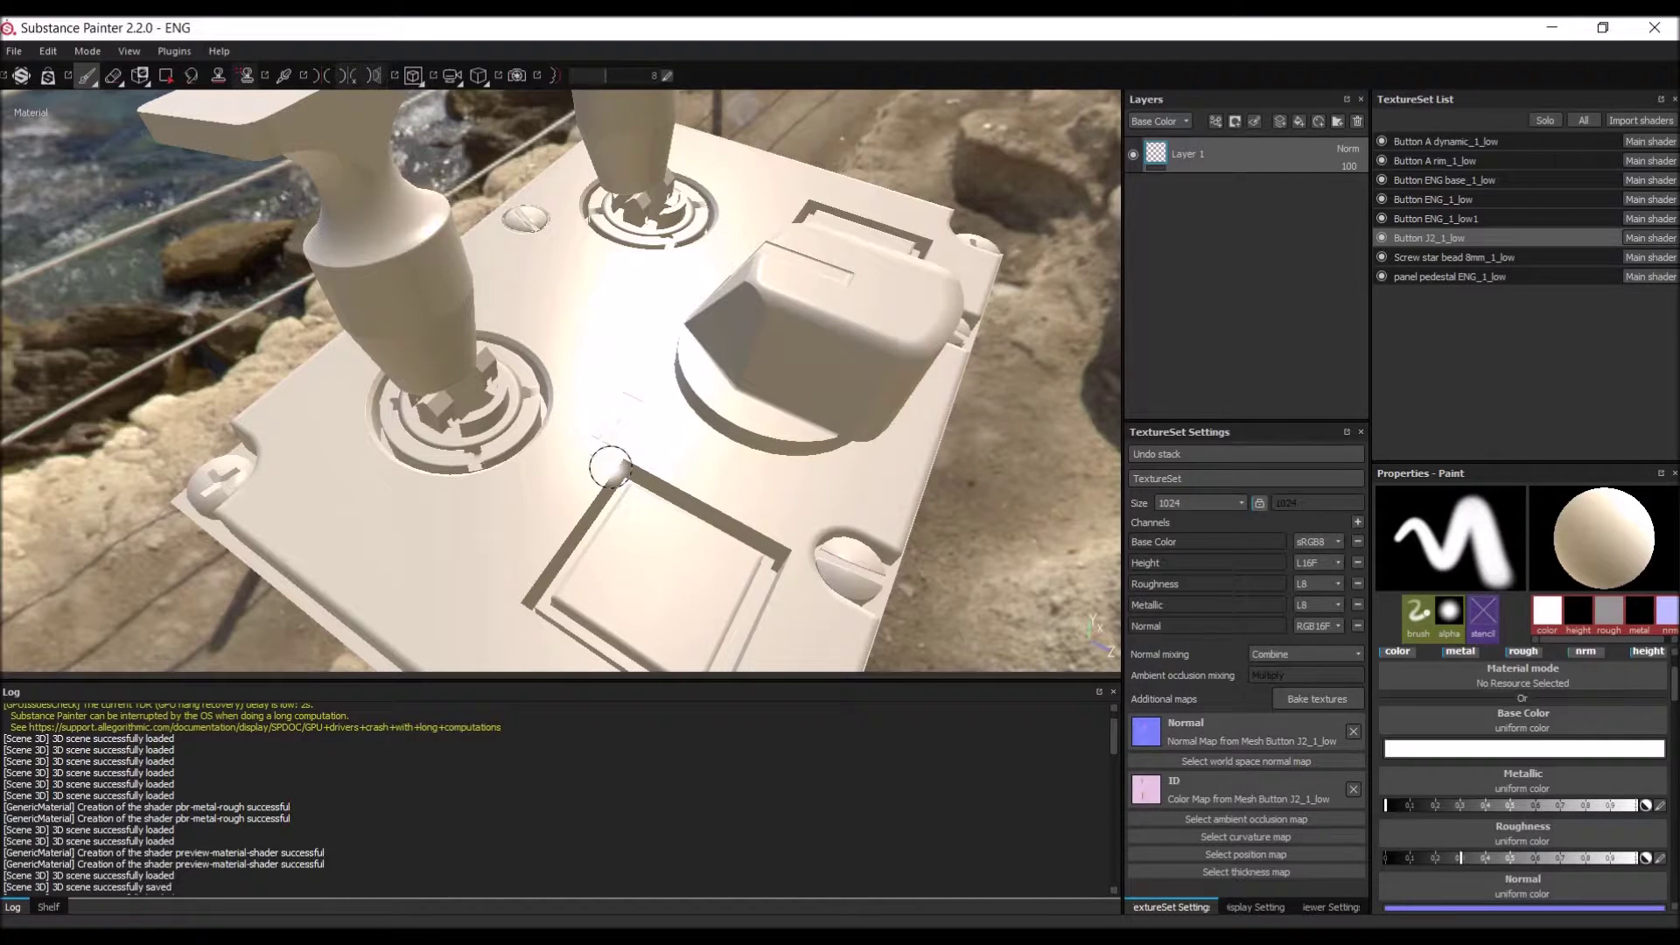
pyautogui.click(1449, 277)
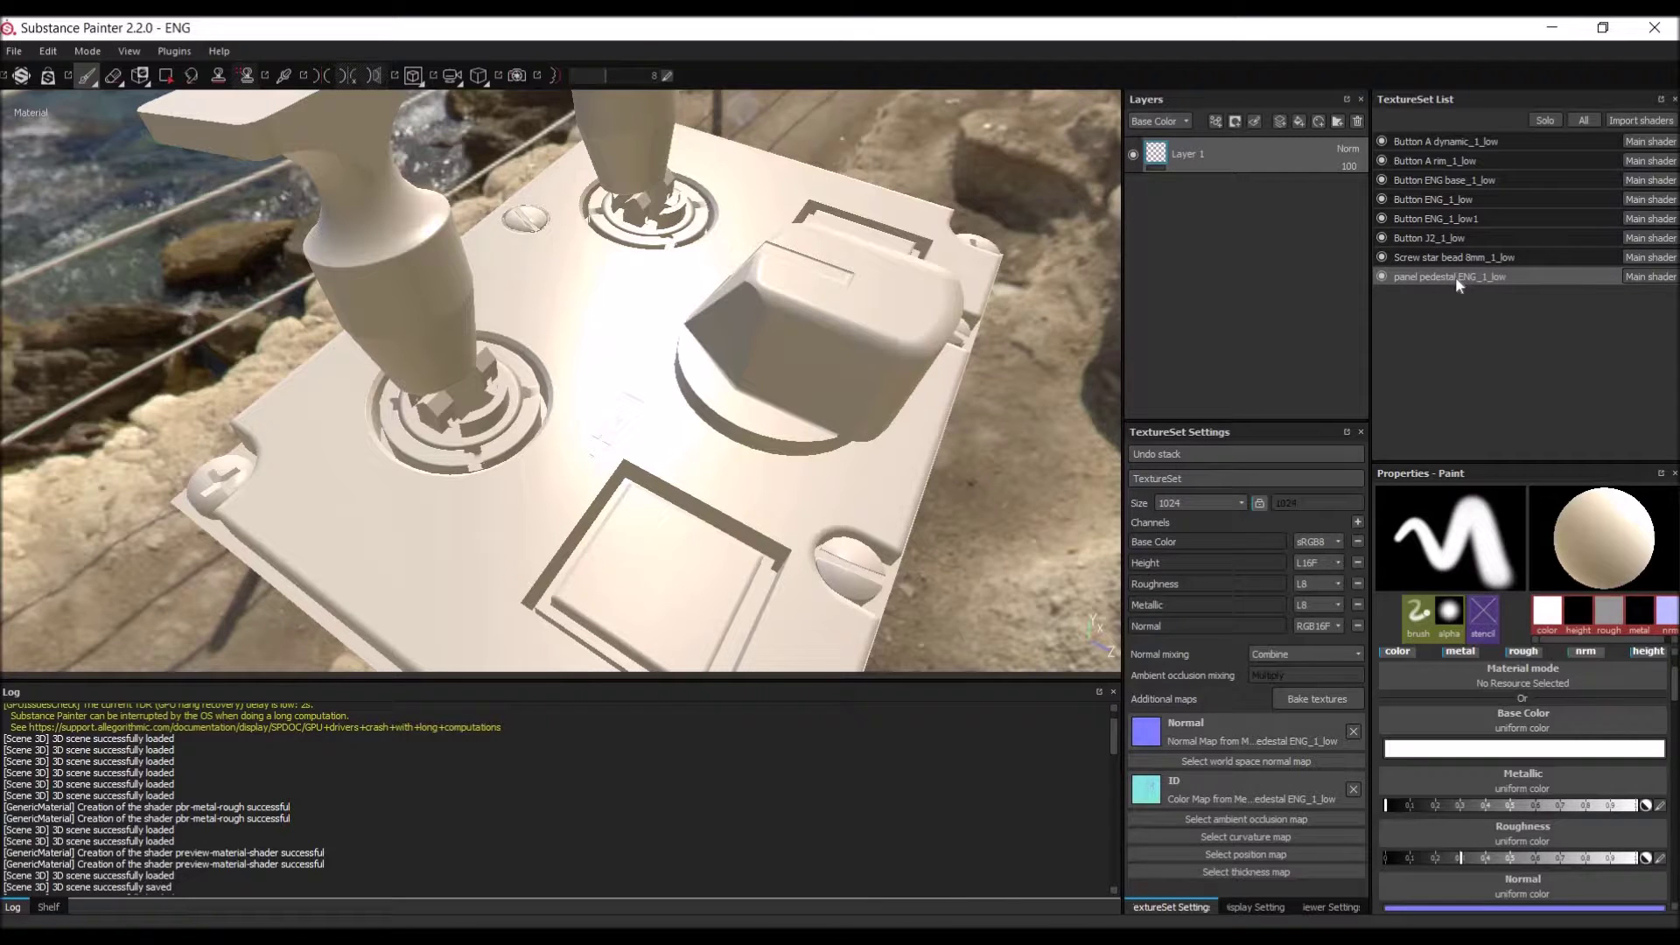
# Step: Delete the default Layer 1 from the panel pedestal ENG_1_low texture set
pyautogui.keyDown('alt'); pyautogui.moveTo(822, 411); pyautogui.dragTo(855, 454); pyautogui.keyUp('alt')
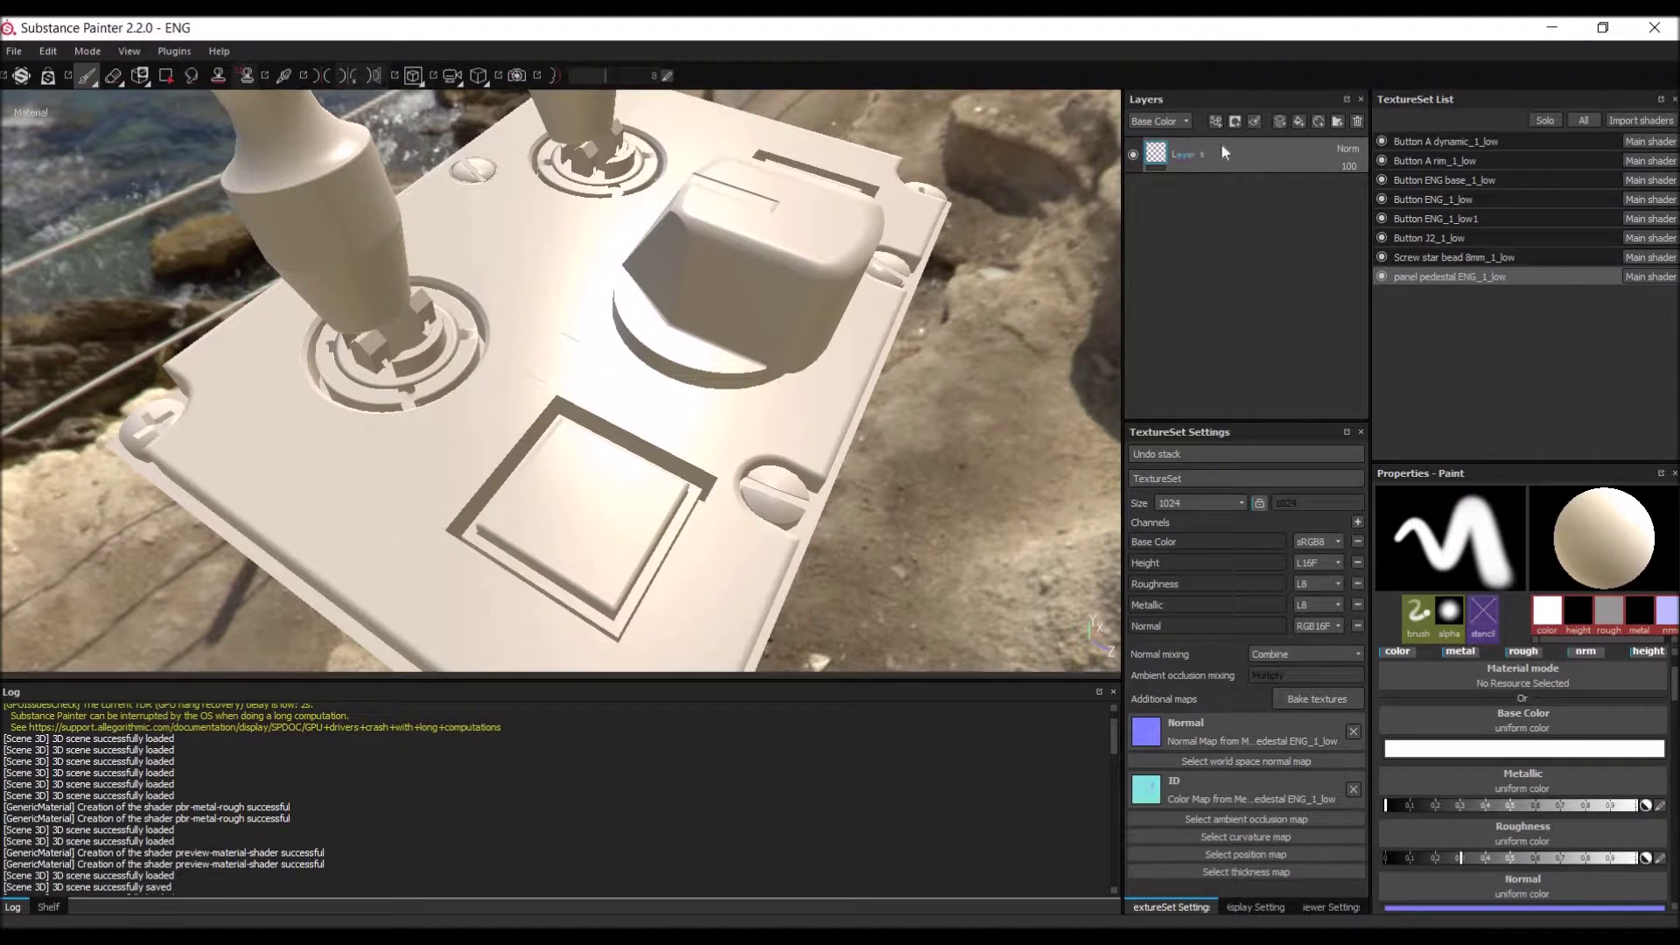
pyautogui.press('Delete')
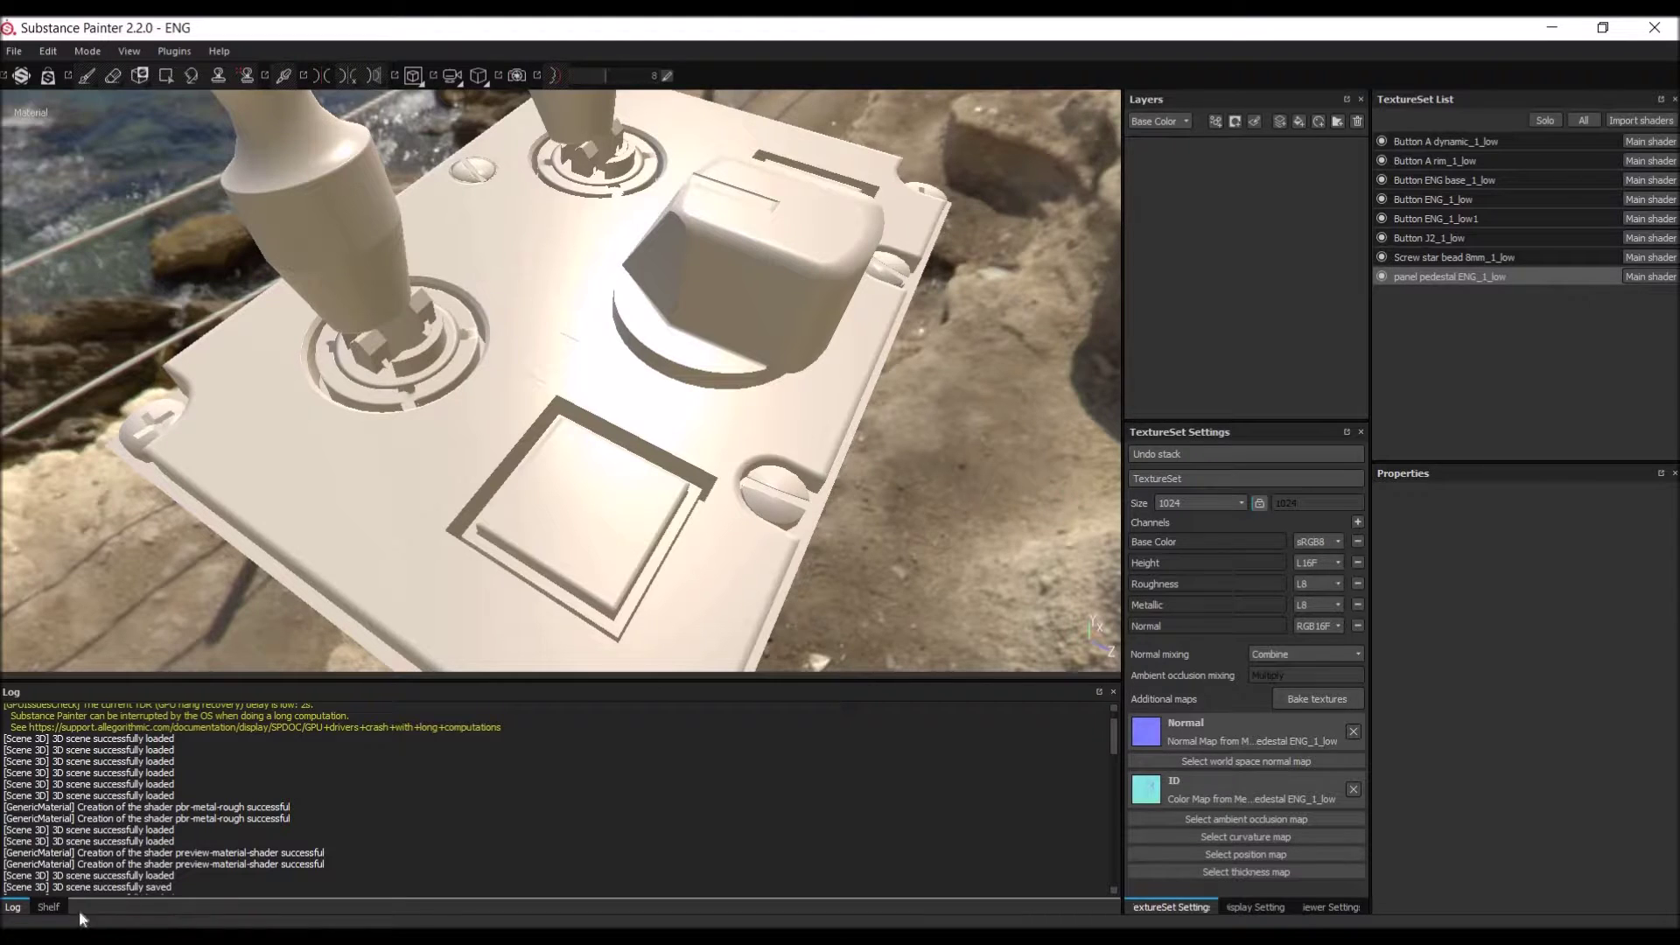
pyautogui.click(49, 907)
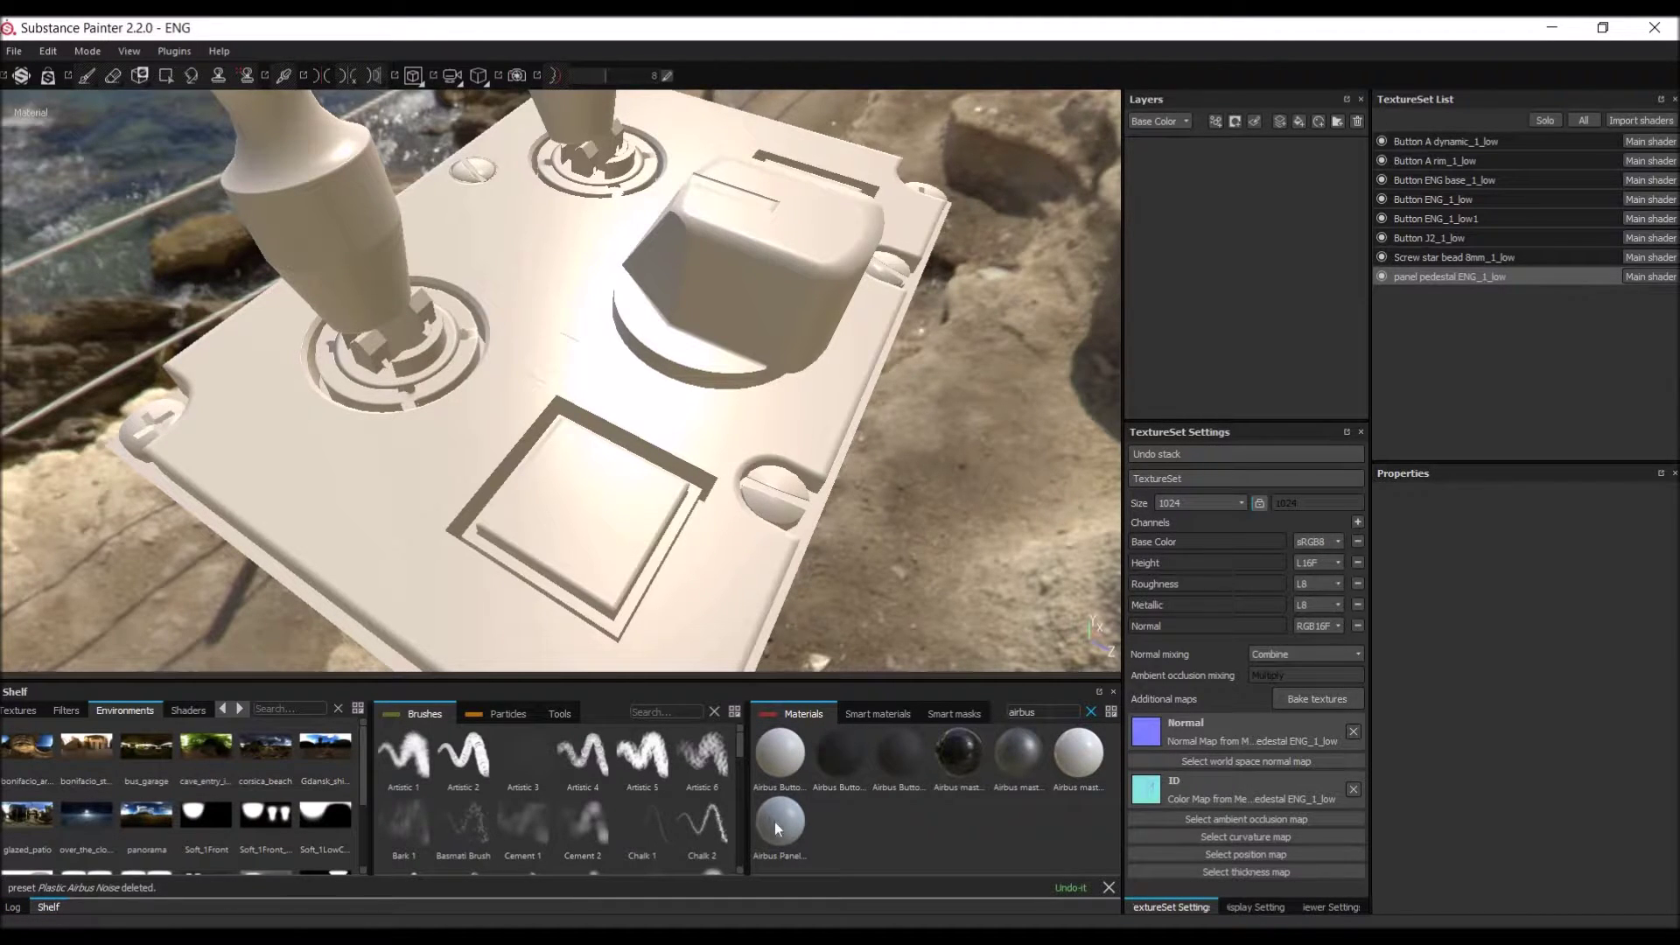
# Step: Drag the Airbus Panel Gray material onto the pedestal as a fill layer and compare it with the cockpit photo
pyautogui.moveTo(772, 835); pyautogui.dragTo(1251, 198)
pyautogui.keyDown('alt'); pyautogui.moveTo(525, 402); pyautogui.dragTo(698, 445); pyautogui.keyUp('alt')
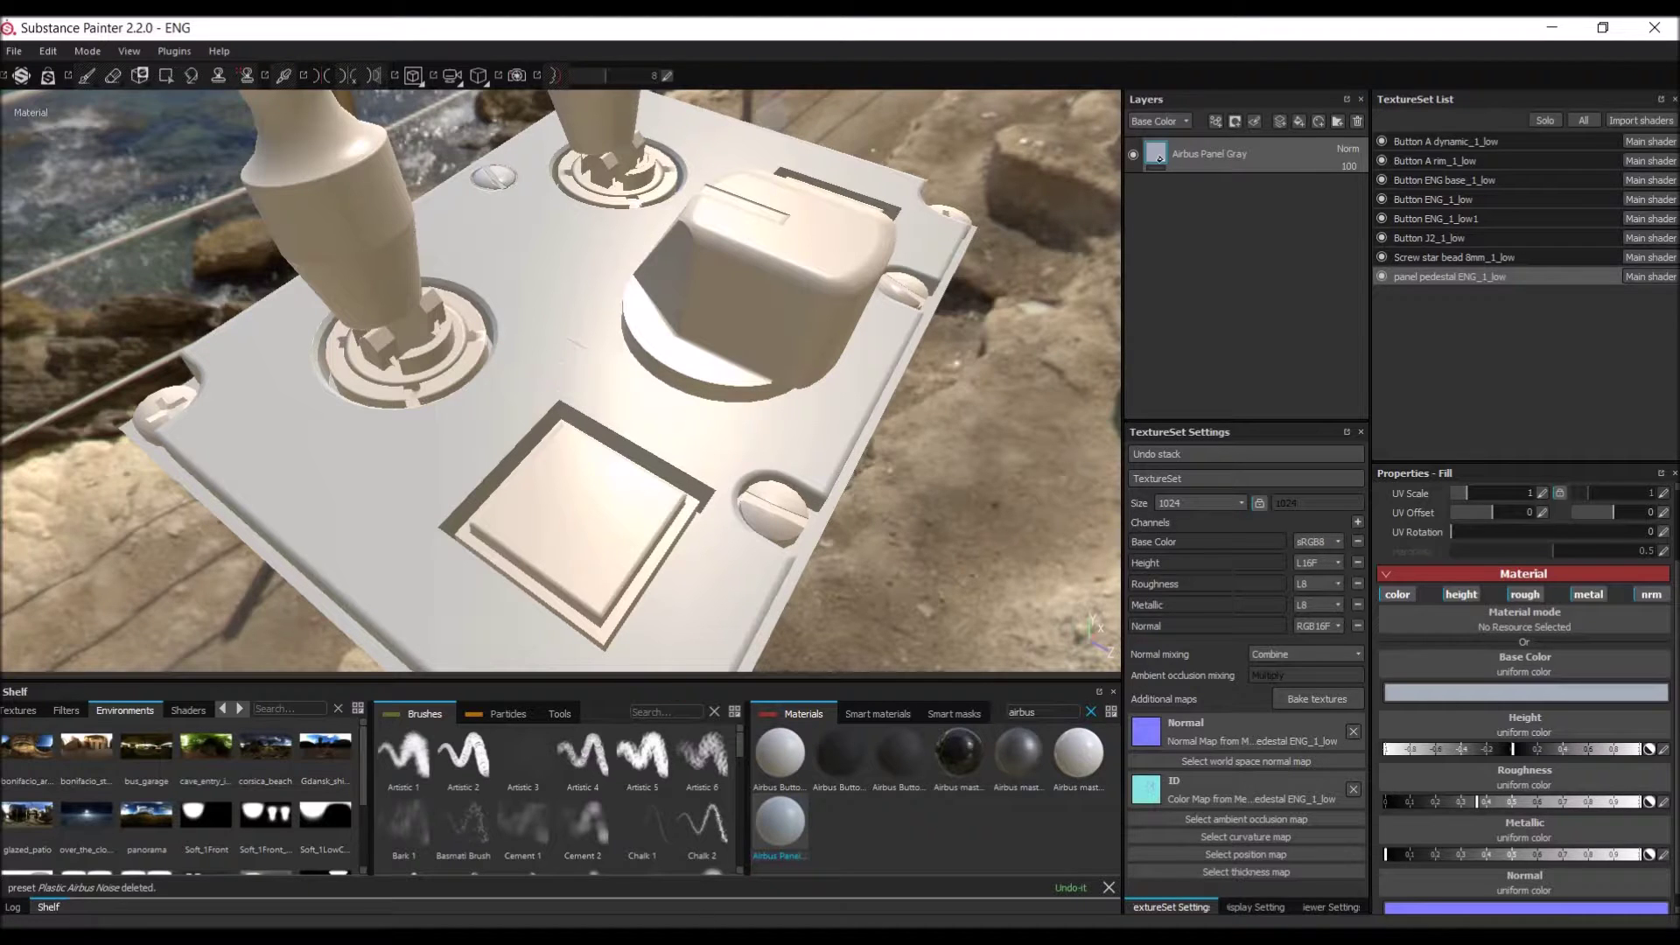
pyautogui.hotkey('alt', 'Tab')
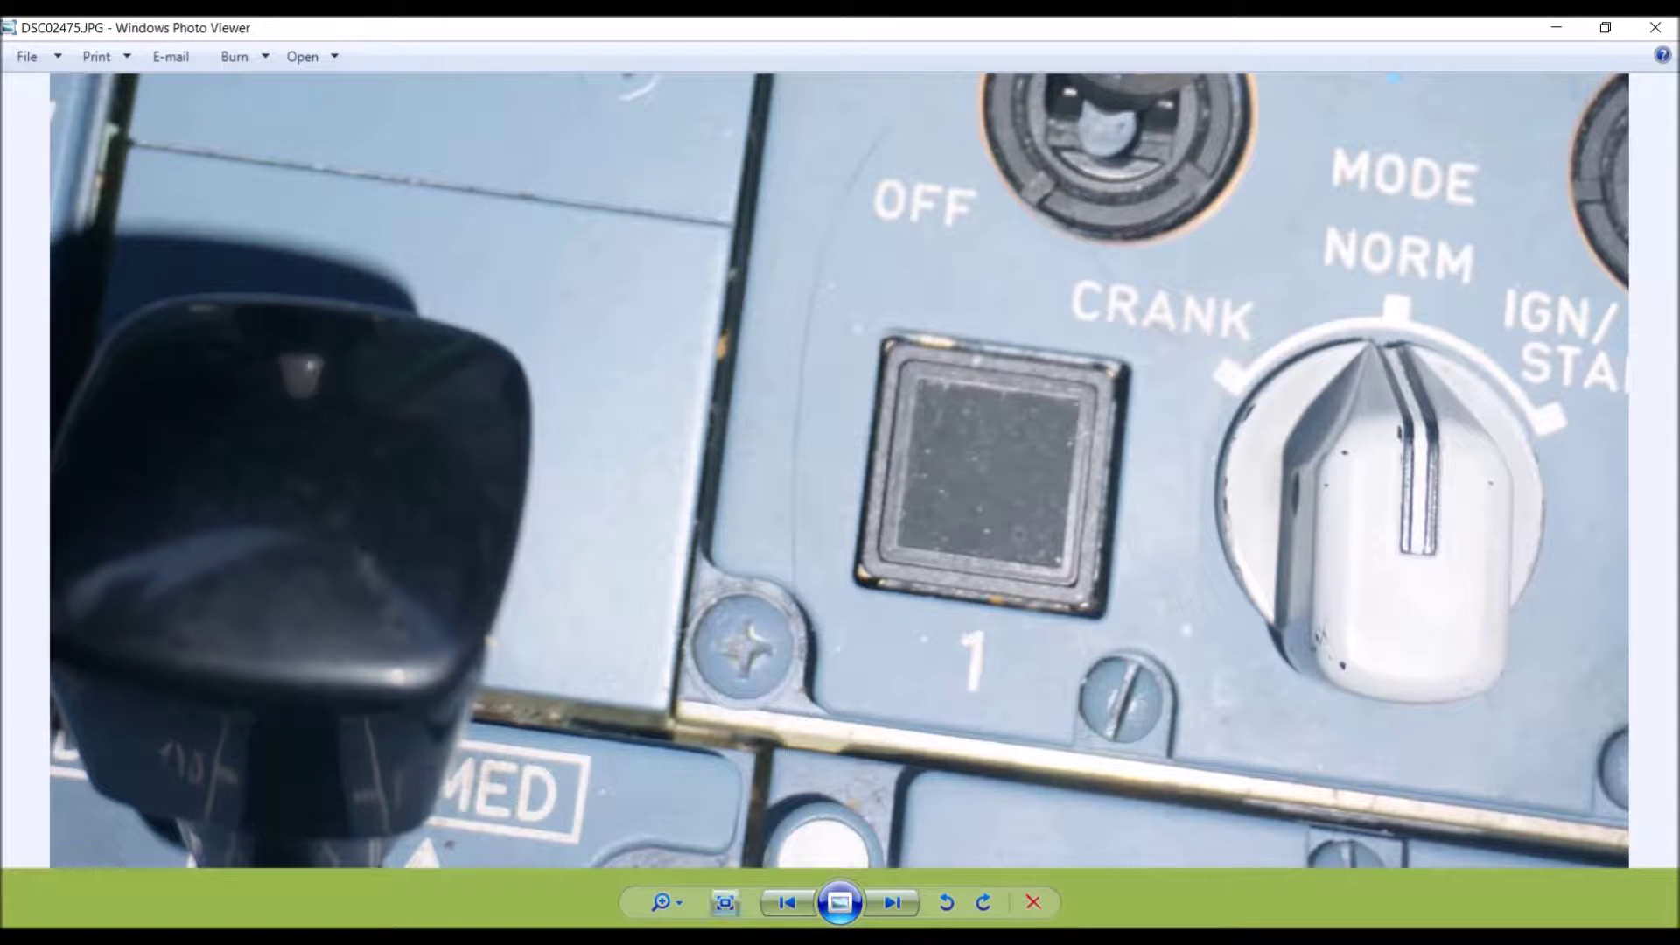
pyautogui.click(549, 862)
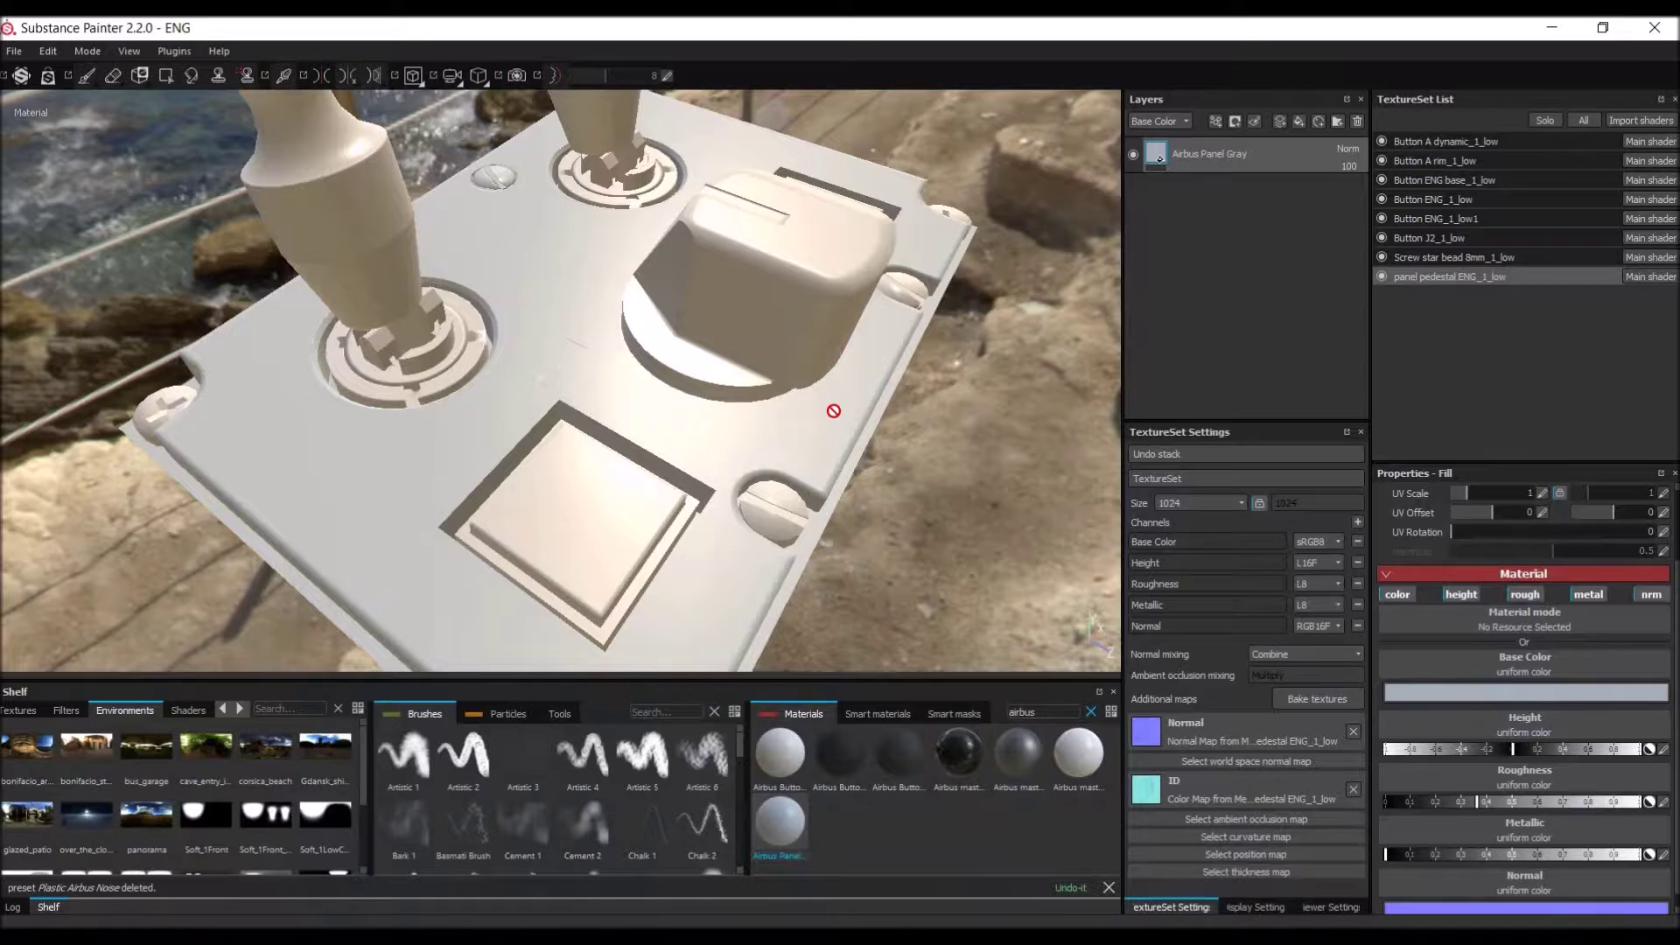
pyautogui.rightClick(1213, 157)
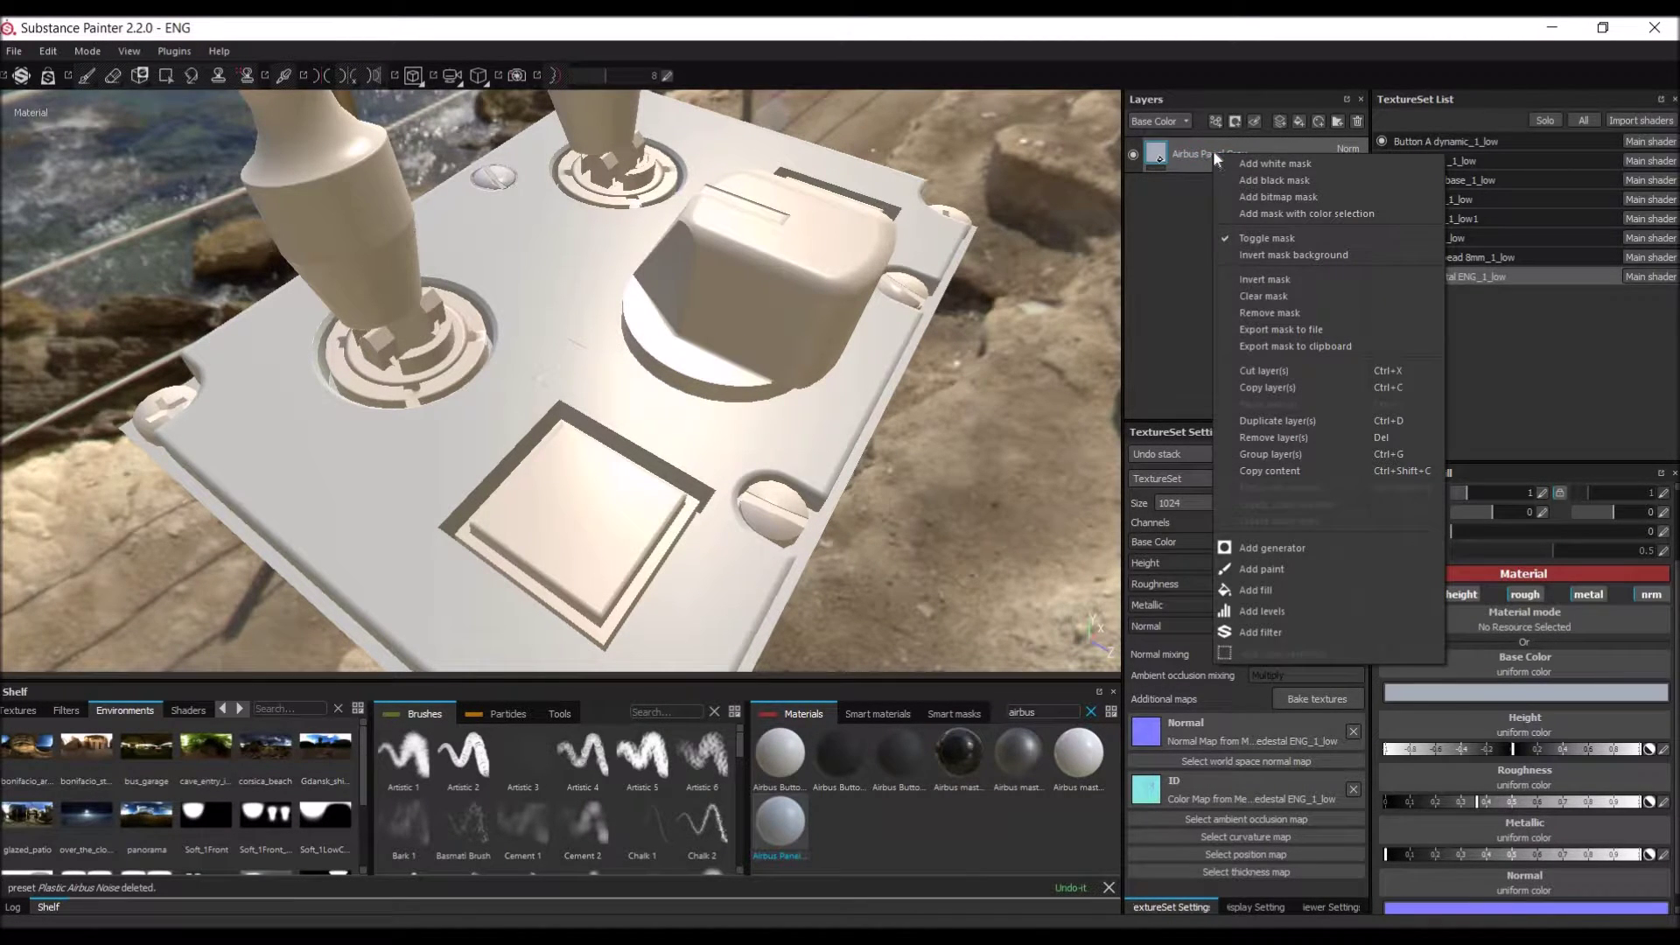
# Step: Mask the Airbus Panel Gray layer by color selection, picking the cyan ID color (R 129, G 233, B 225)
pyautogui.click(1268, 214)
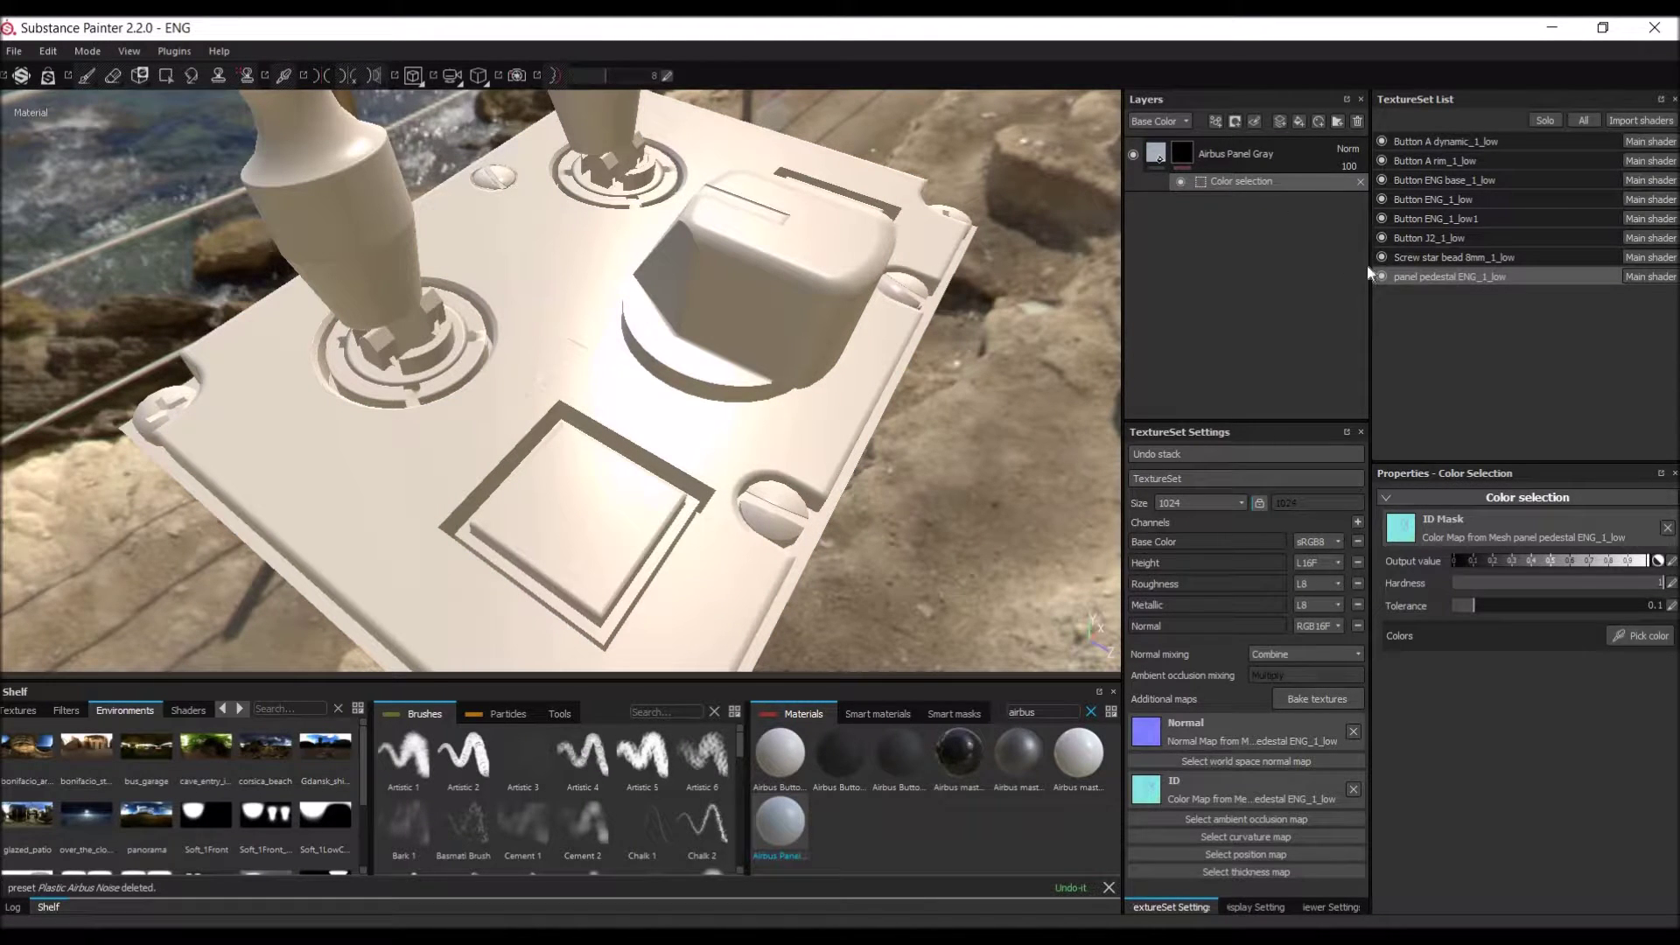
pyautogui.click(1649, 634)
pyautogui.click(1645, 635)
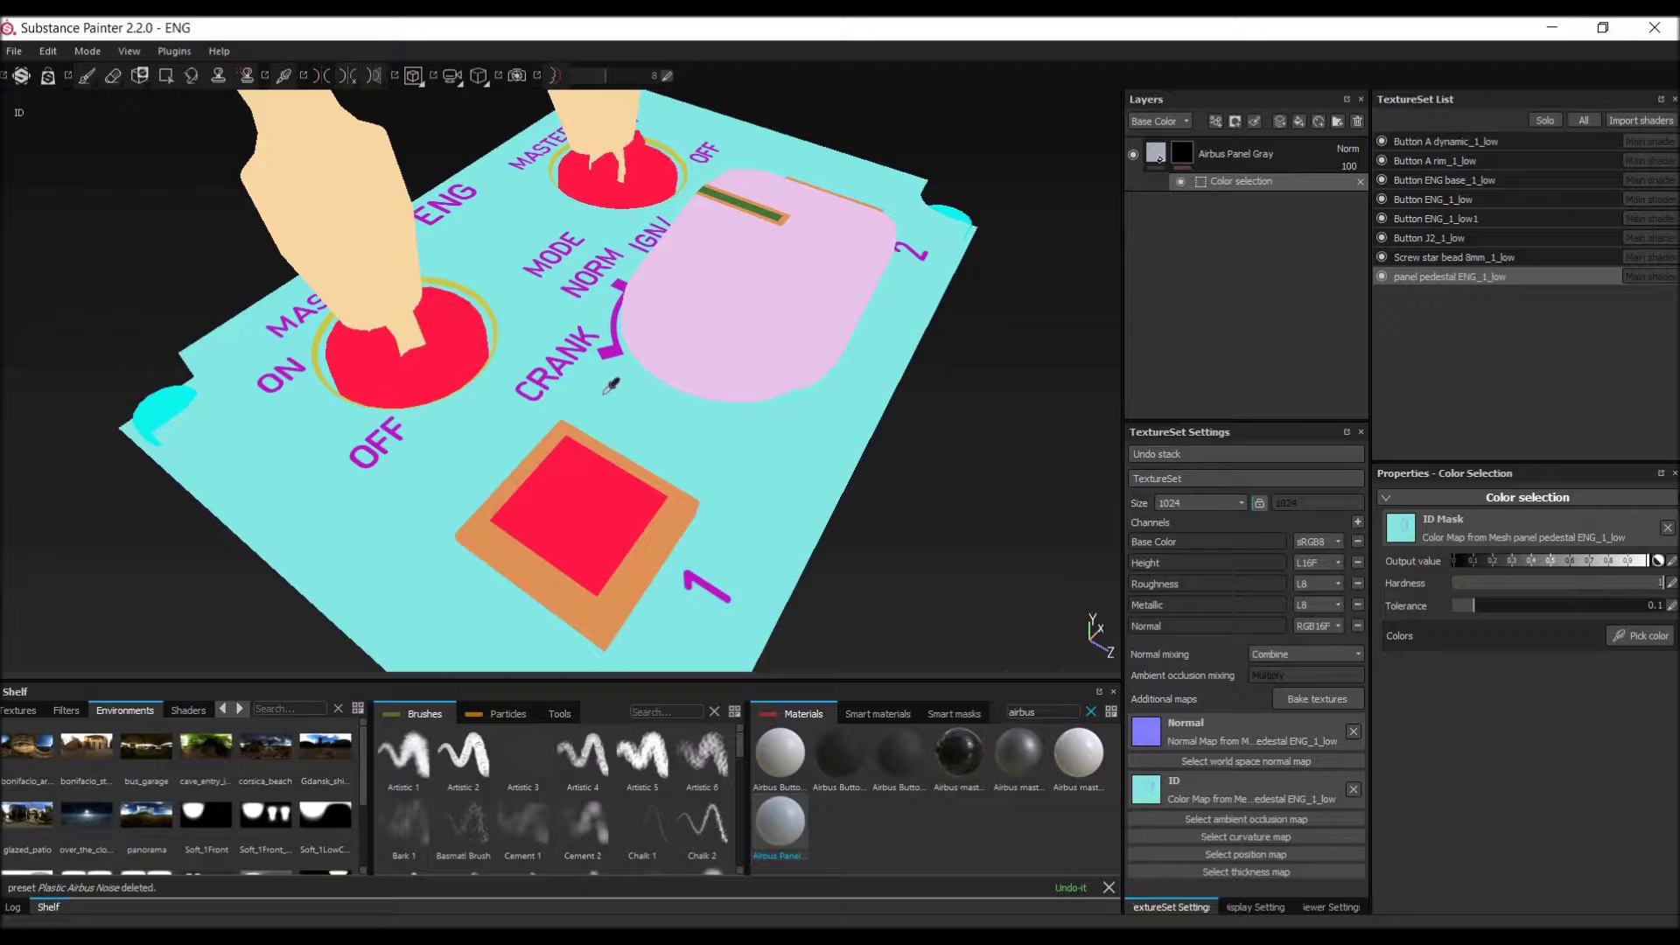
pyautogui.click(500, 392)
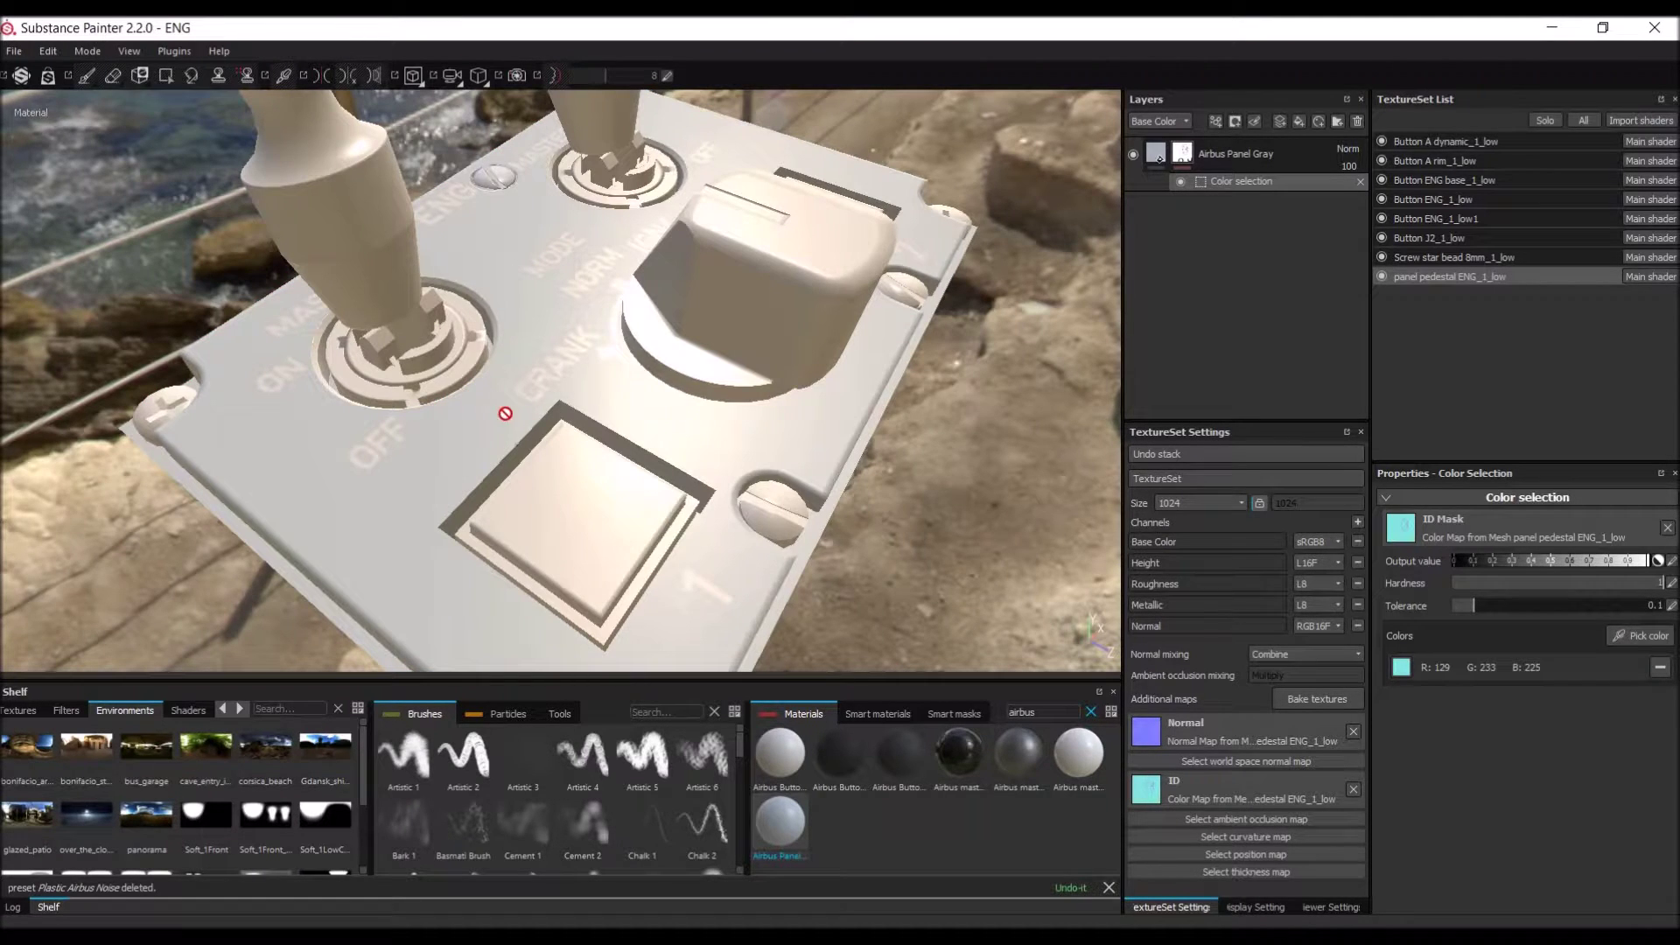
# Step: Orbit in toward the CRANK label to check the masked fill, then show the list of addable channels
pyautogui.keyDown('alt'); pyautogui.moveTo(461, 356); pyautogui.dragTo(560, 459); pyautogui.keyUp('alt')
pyautogui.keyDown('alt'); pyautogui.moveTo(446, 461); pyautogui.dragTo(570, 401); pyautogui.keyUp('alt')
pyautogui.keyDown('alt'); pyautogui.moveTo(562, 367); pyautogui.dragTo(518, 406, button='right'); pyautogui.keyUp('alt')
pyautogui.scroll(-5, 516, 407)
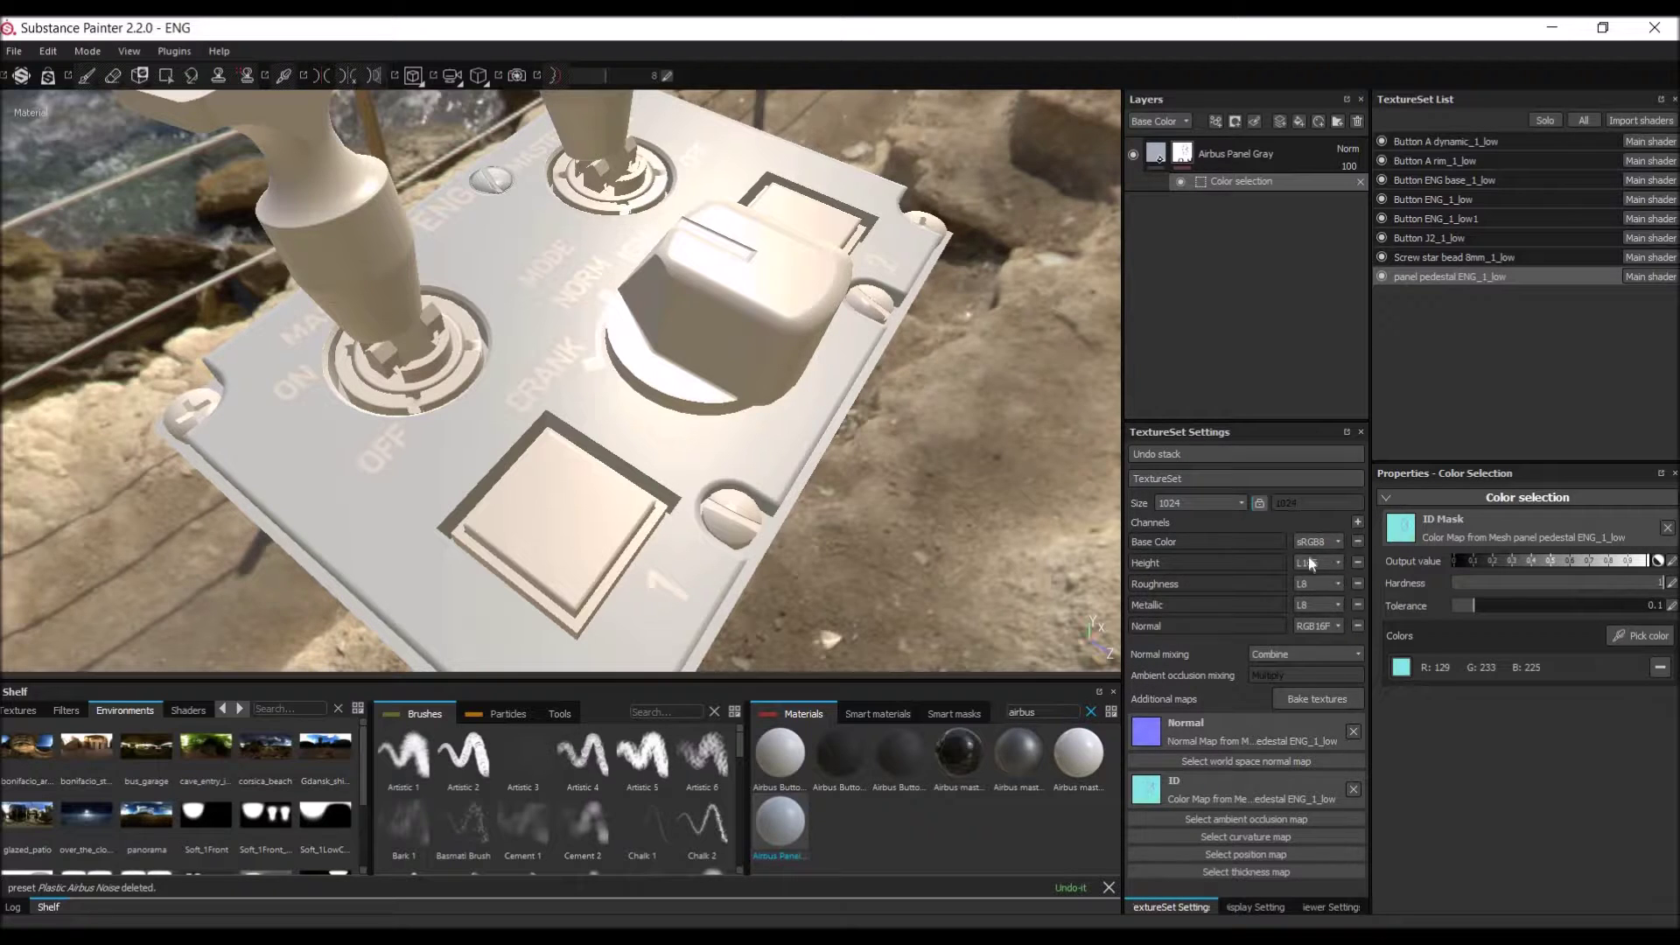
pyautogui.click(1359, 521)
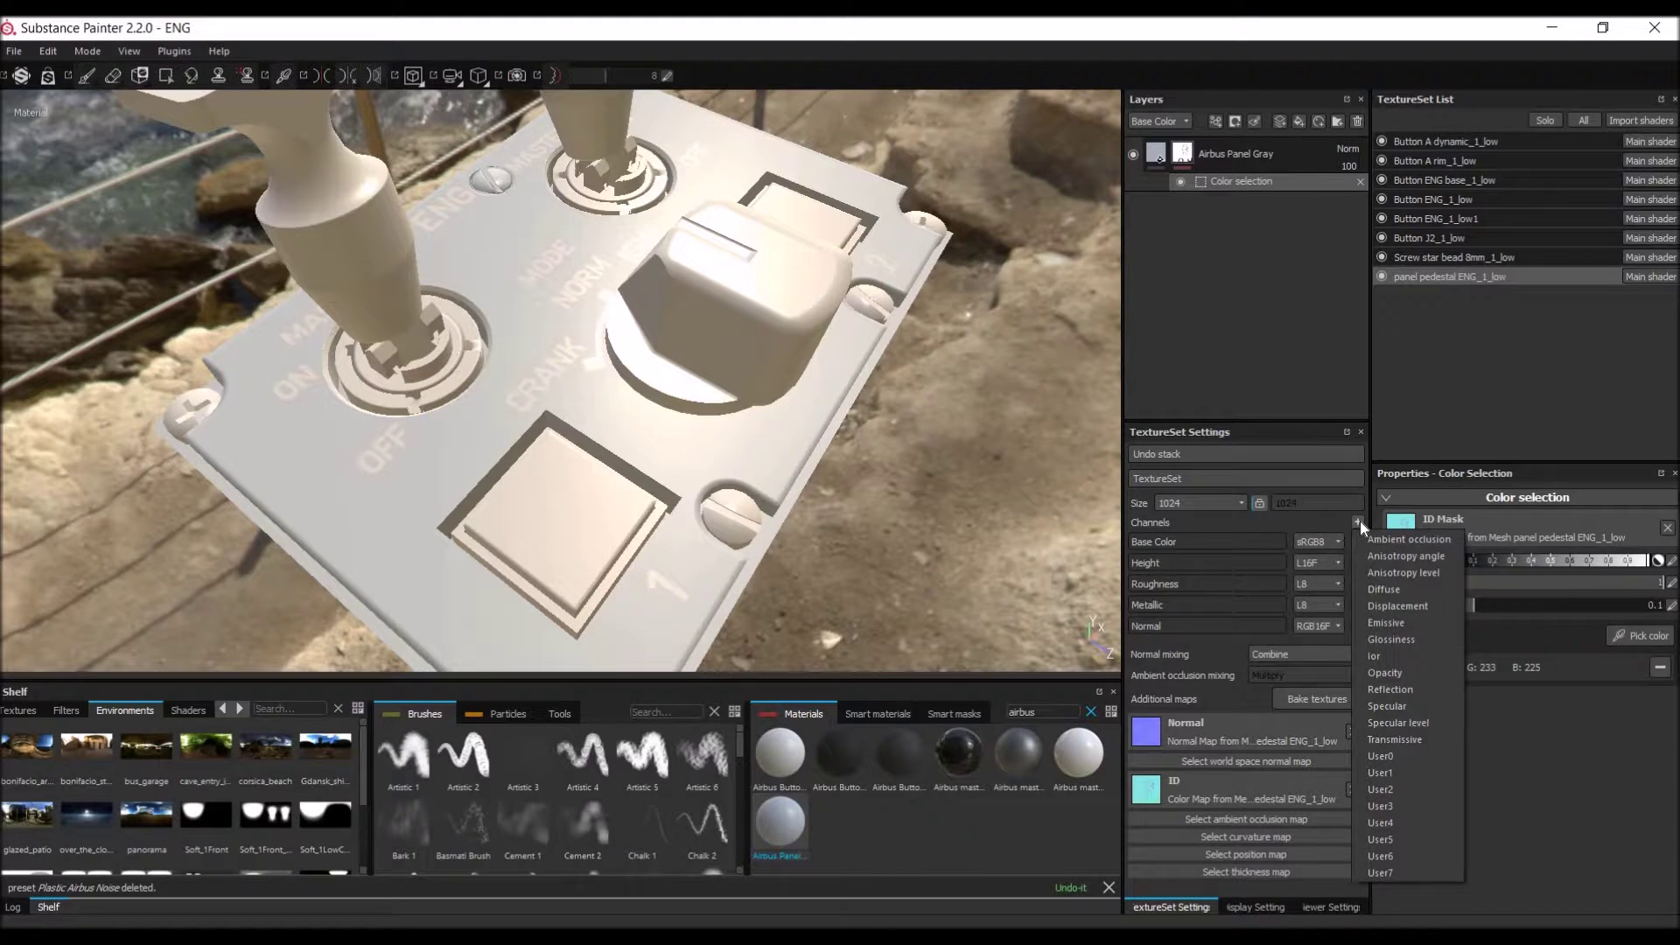